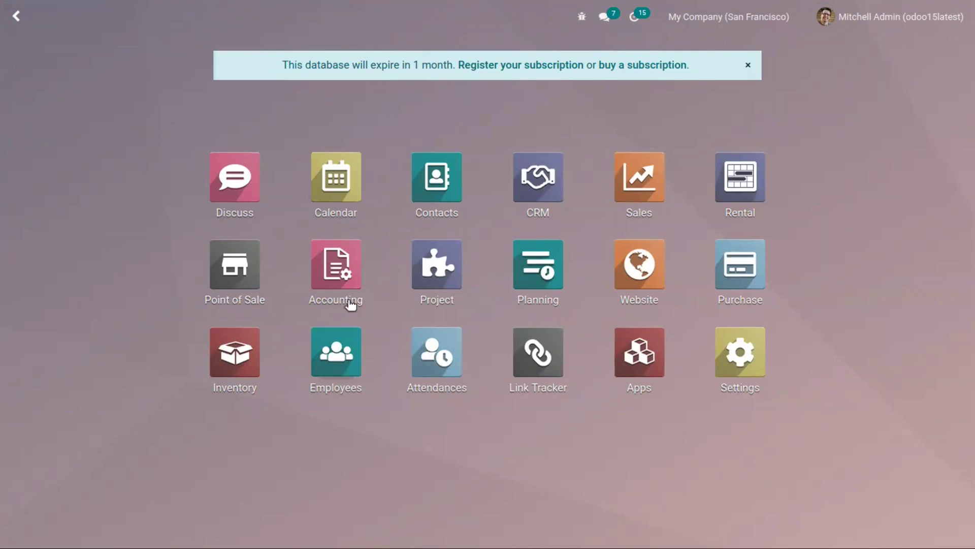
Open the Inventory settings and search them for "lot"
click(227, 348)
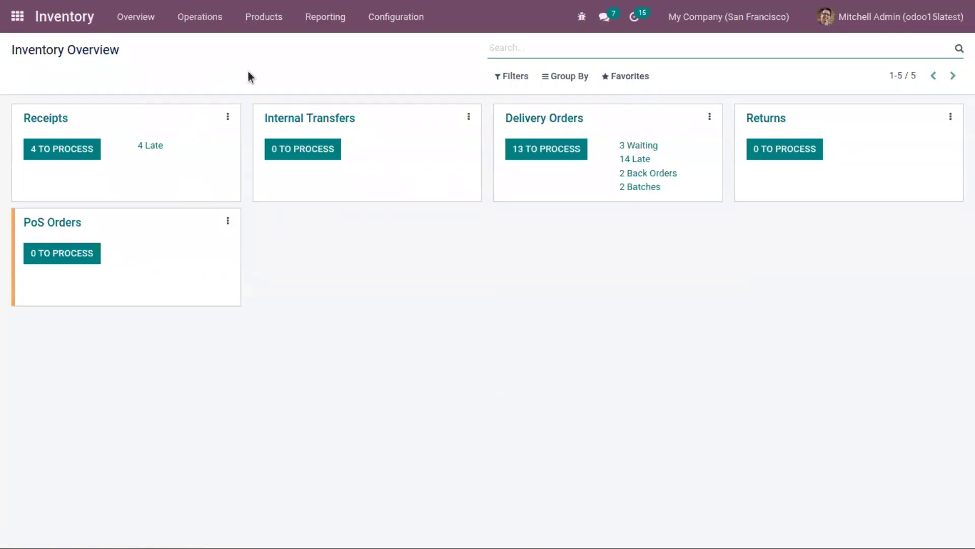
click(389, 20)
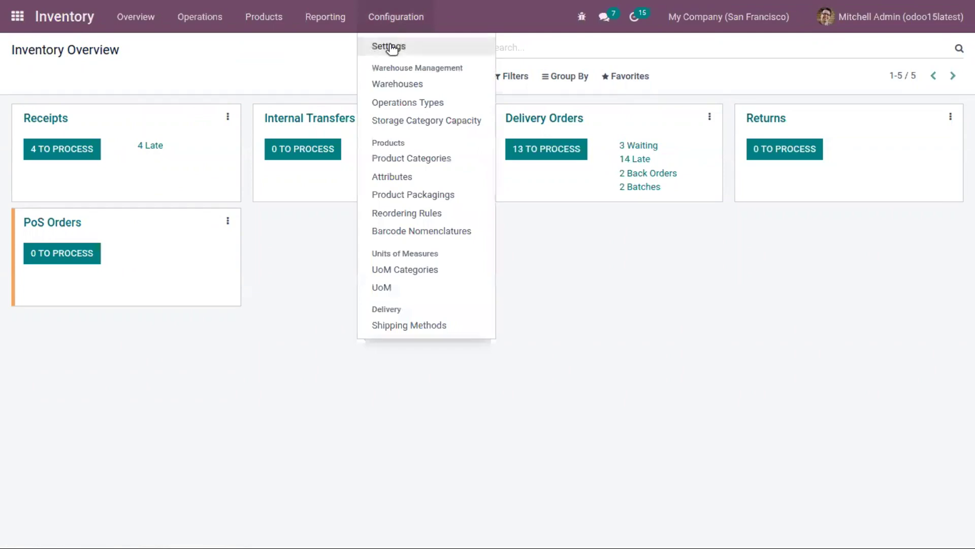
click(389, 44)
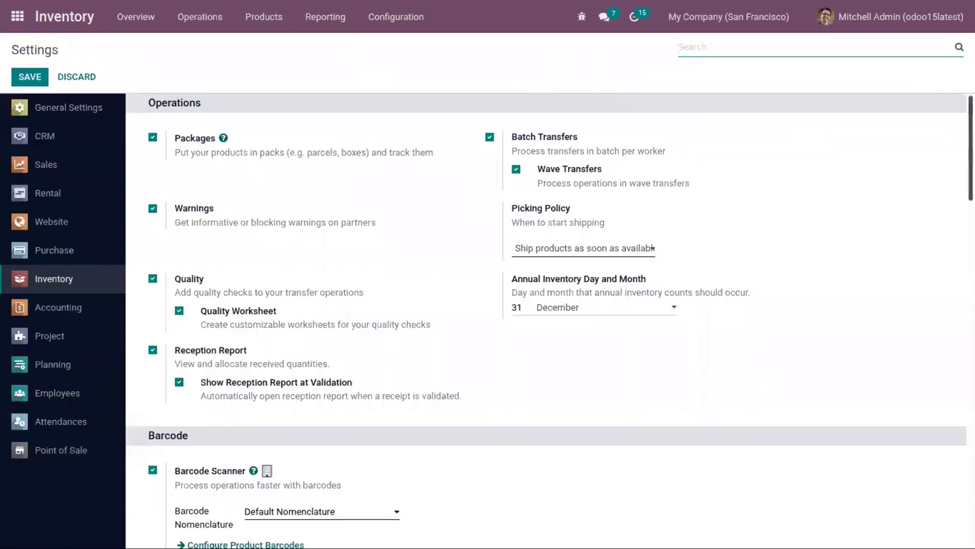
scroll(306, 313, down, 8)
scroll(548, 320, down, 4)
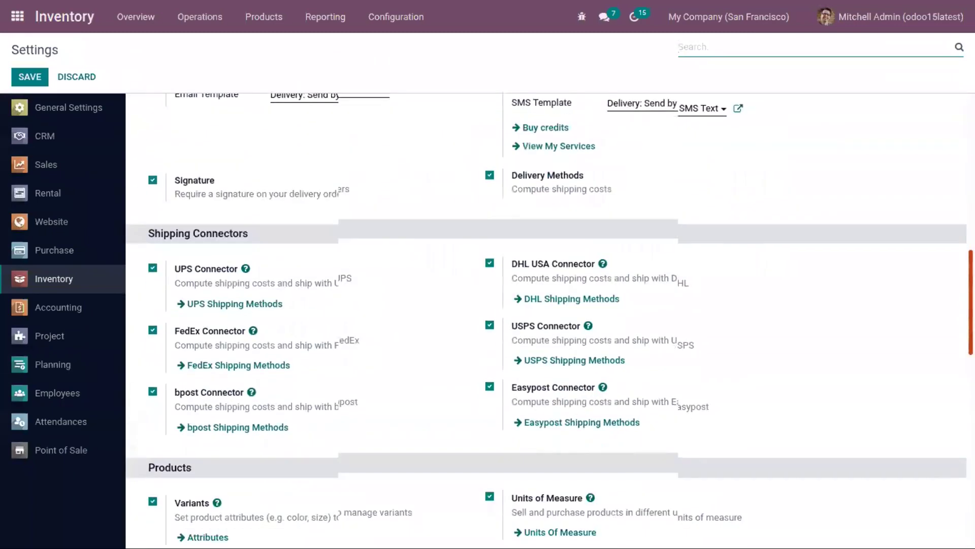
scroll(549, 320, up, 10)
text(lot)
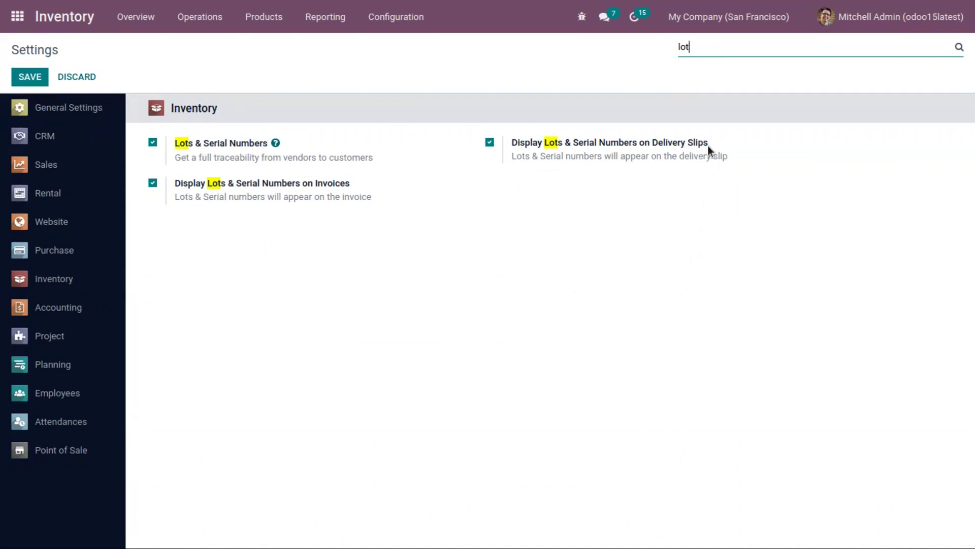
Clear the settings search and open the Locations list from the Storage Locations option in the Warehouse section
key(BackSpace)
key(BackSpace)
key(BackSpace)
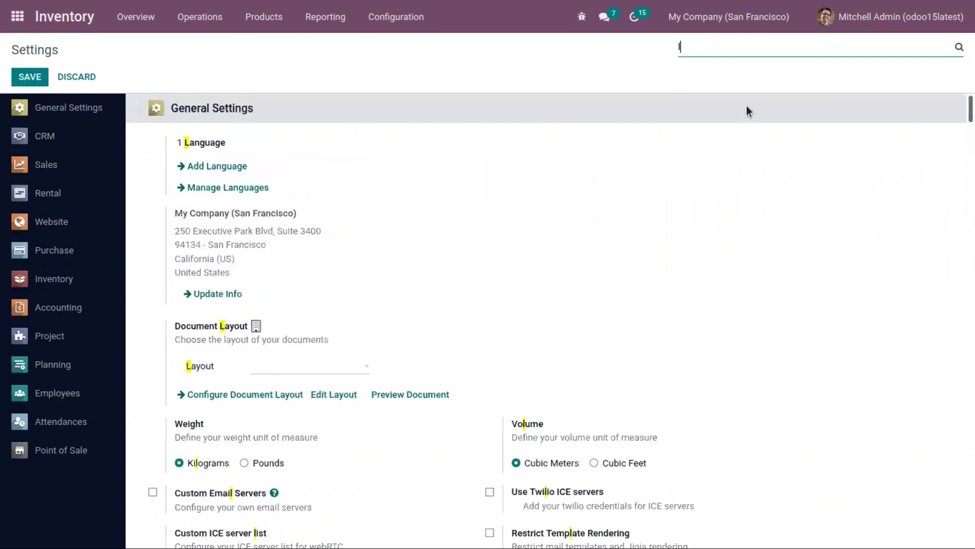
scroll(546, 321, down, 20)
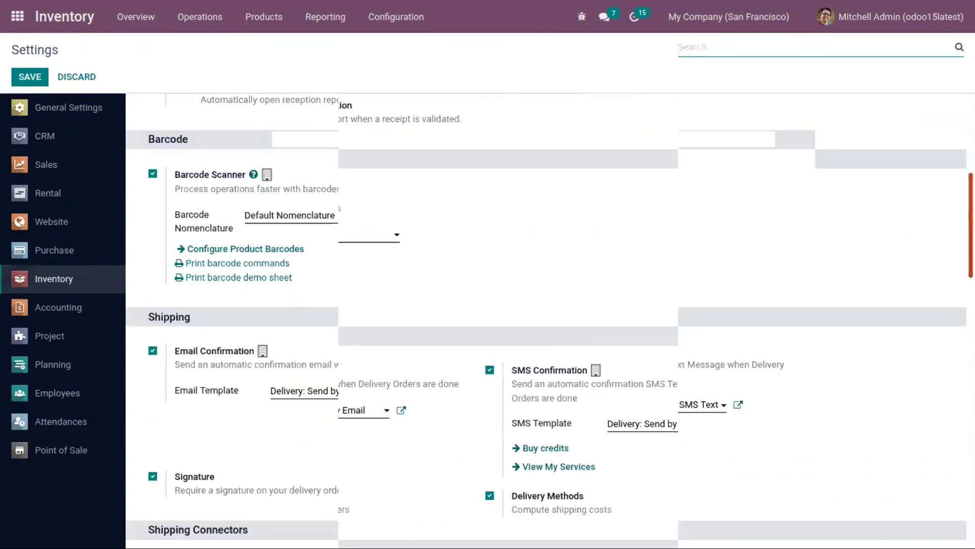
scroll(688, 374, down, 7)
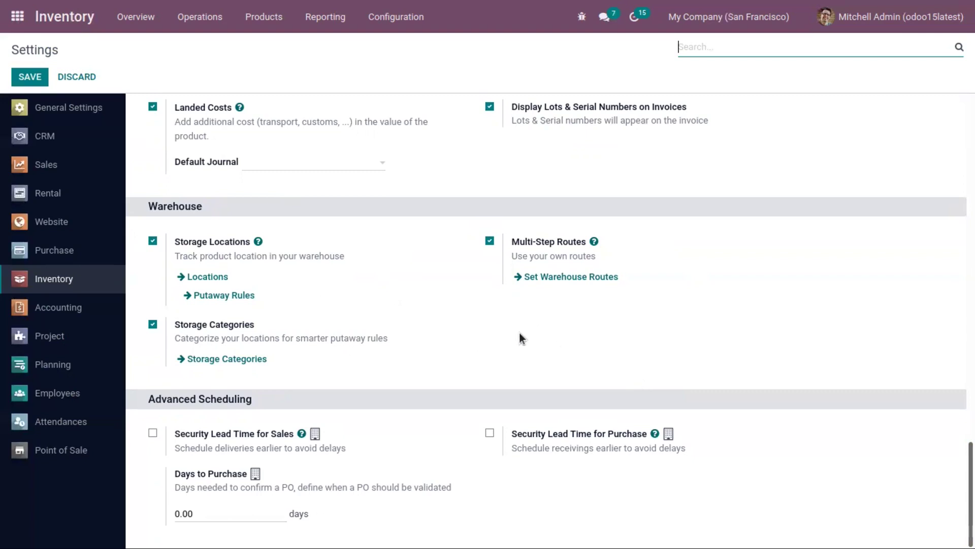
click(209, 277)
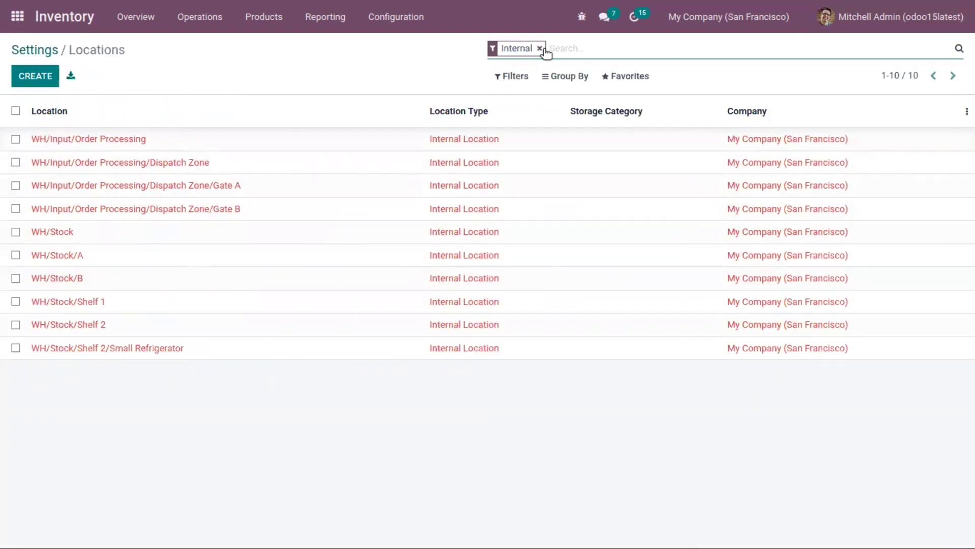
Open the WH/Stock location for editing
click(88, 232)
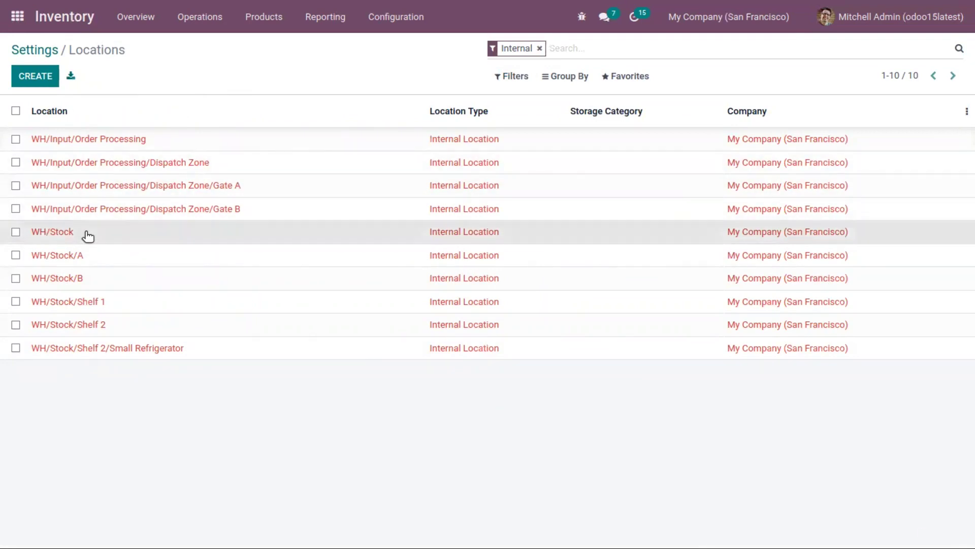
click(29, 80)
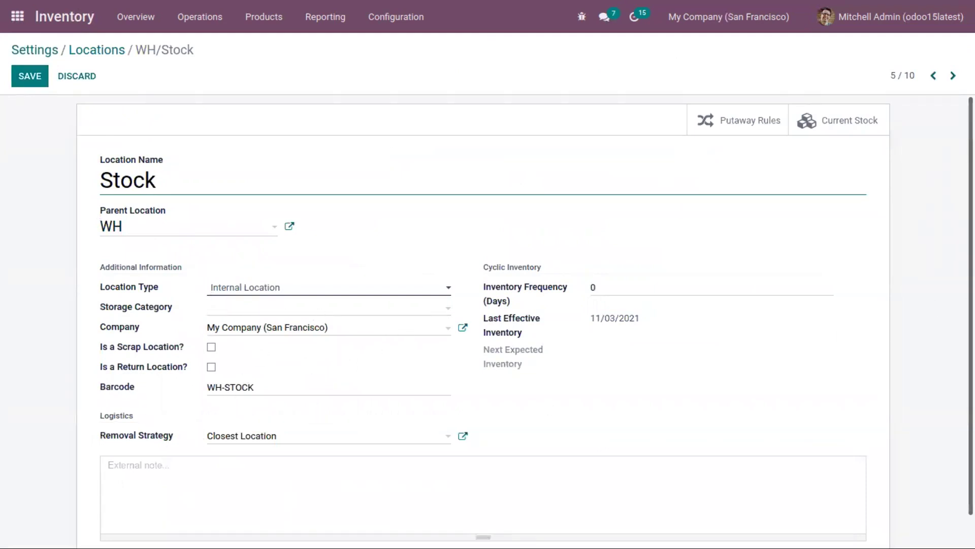
scroll(148, 416, down, 1)
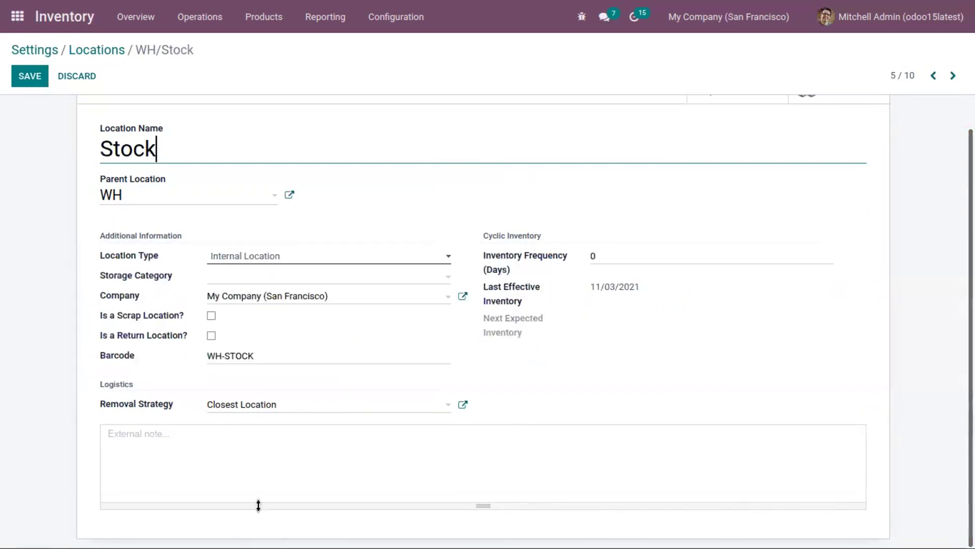
mouse_move(131, 405)
Try First Expiry First Out (FEFO) and Closest Location as the Stock location's removal strategy
click(224, 405)
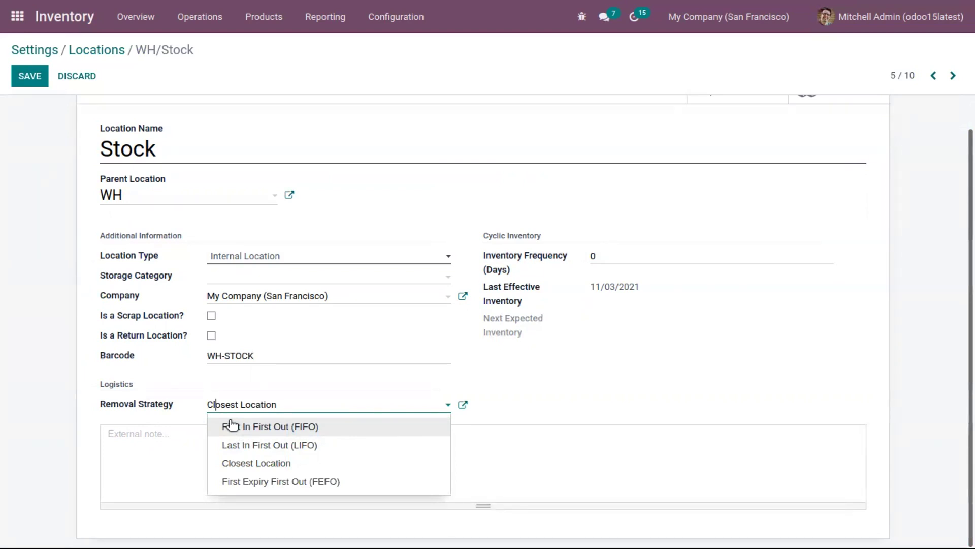
click(335, 483)
click(310, 411)
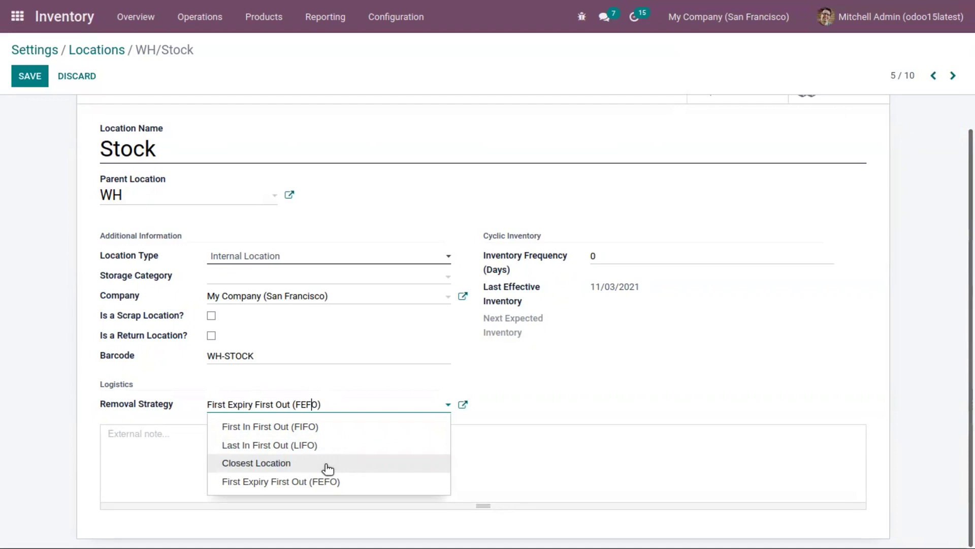
click(284, 486)
click(258, 405)
click(281, 464)
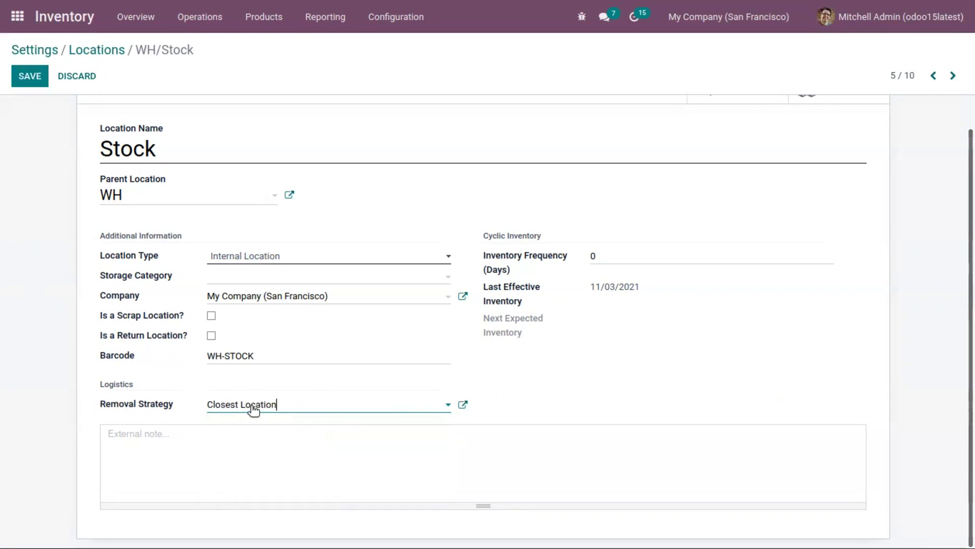
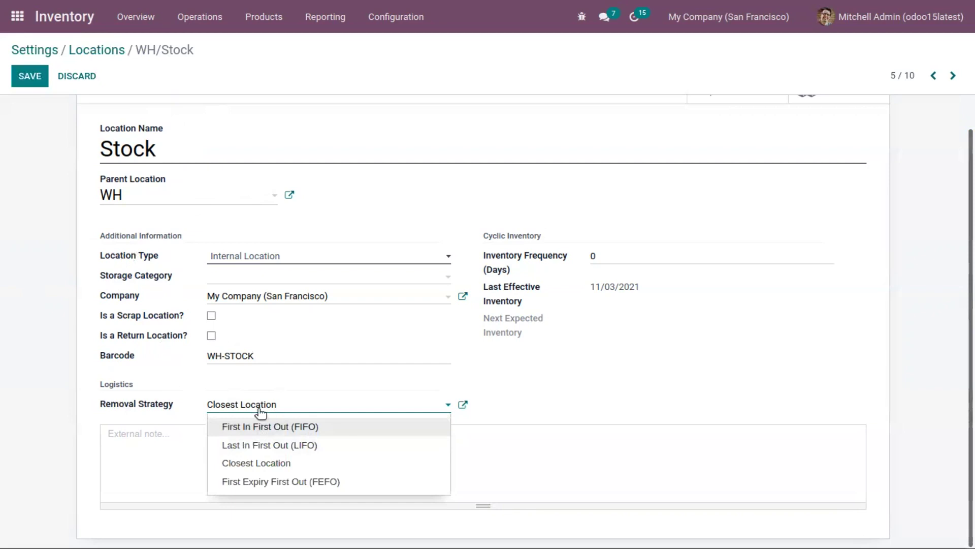
Set the Stock location's removal strategy to First In First Out (FIFO) and save the location
click(269, 426)
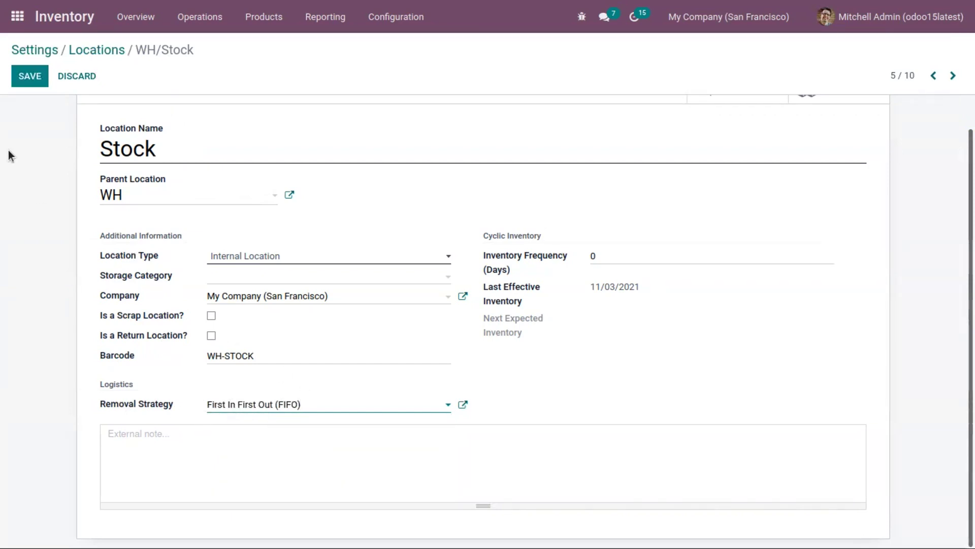
click(28, 87)
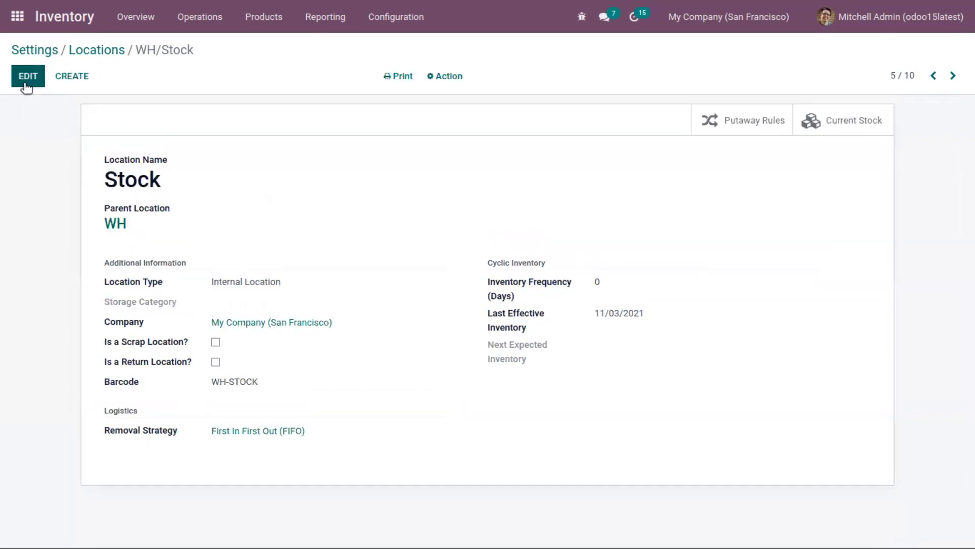
Open the Desk Pad product, FURN_0002, from the Inventory product list
click(256, 16)
click(257, 42)
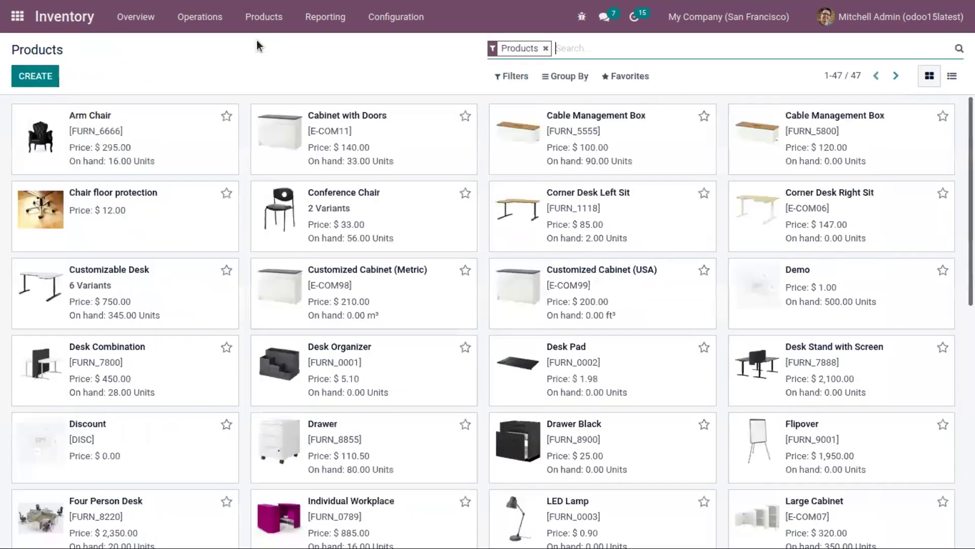
click(335, 155)
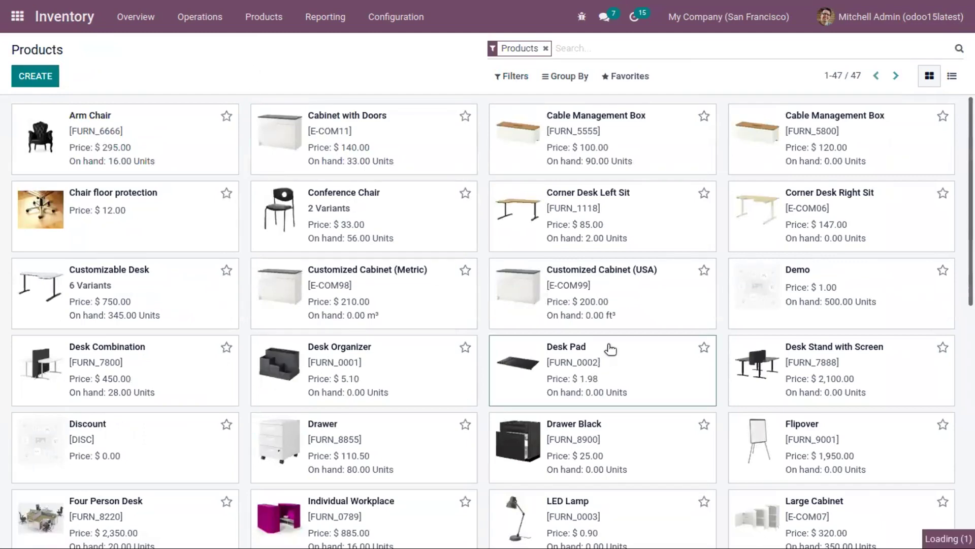
click(595, 374)
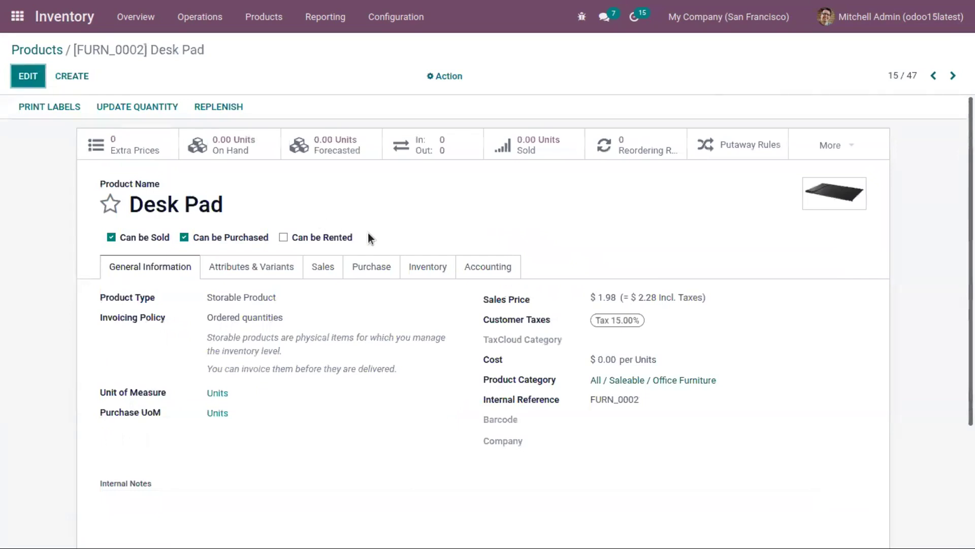
Set the Desk Pad's inventory tracking to By Lots and save the product
click(425, 268)
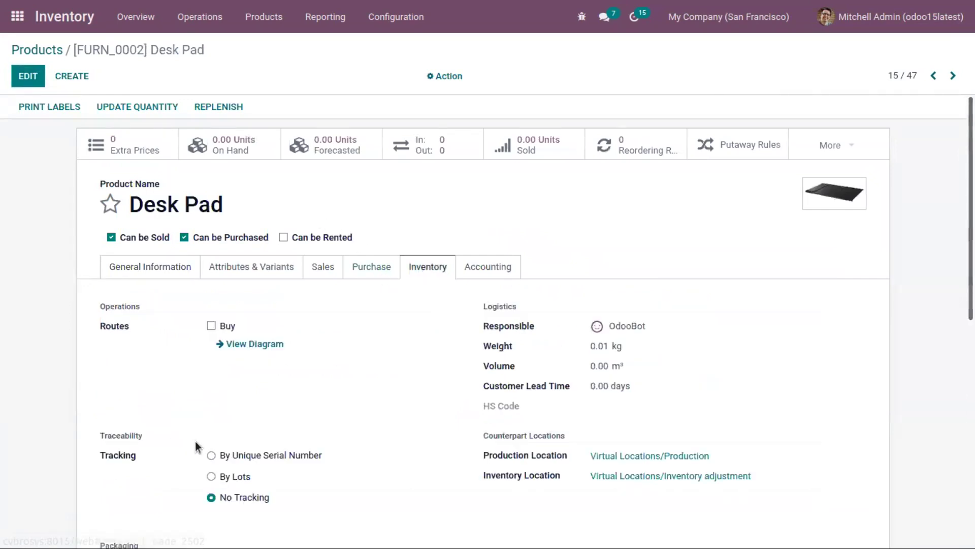
key(alt+a)
scroll(300, 379, down, 2)
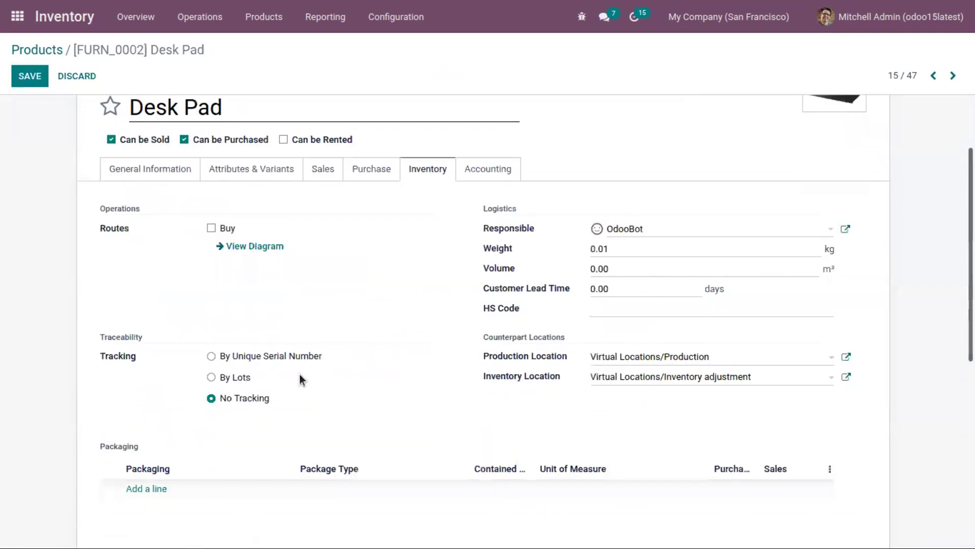
click(238, 379)
scroll(294, 386, up, 1)
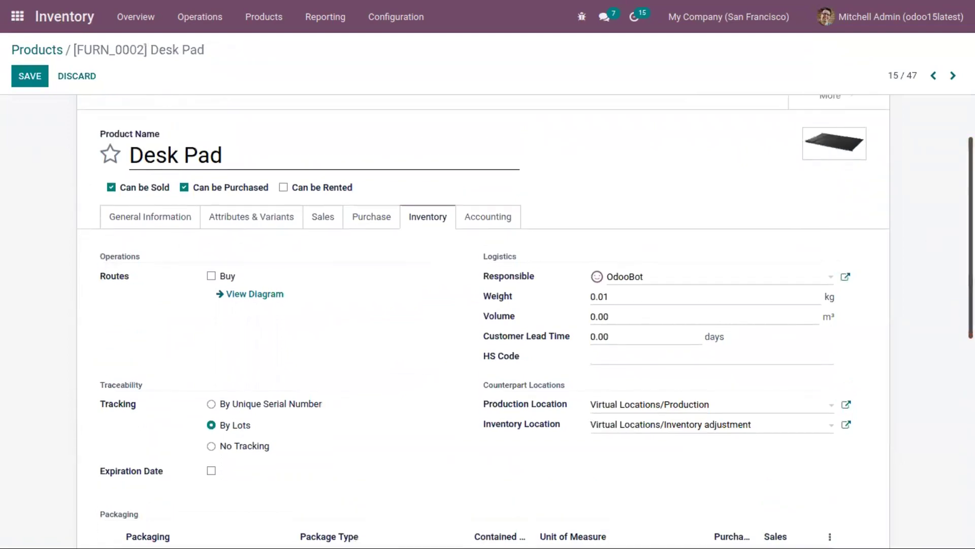
scroll(239, 296, down, 4)
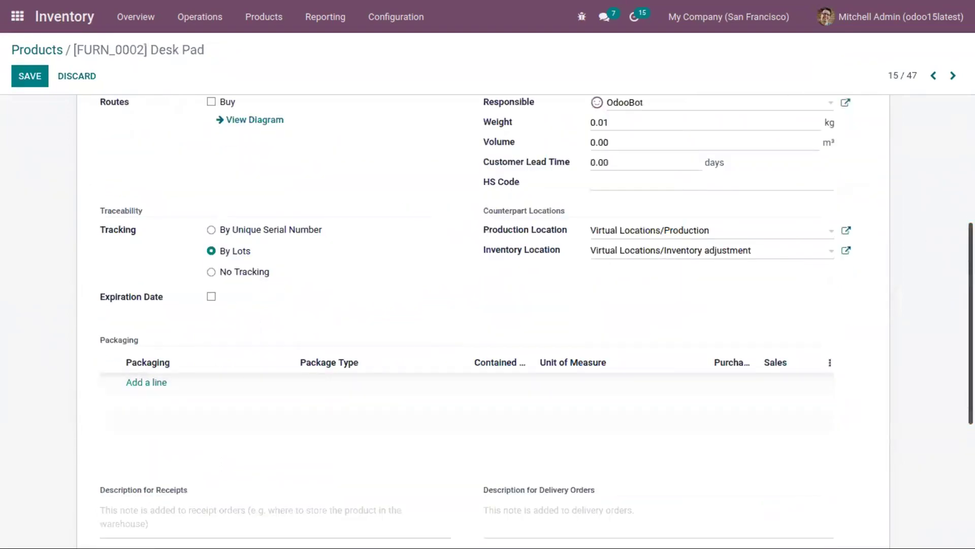
scroll(239, 295, up, 4)
scroll(704, 320, up, 1)
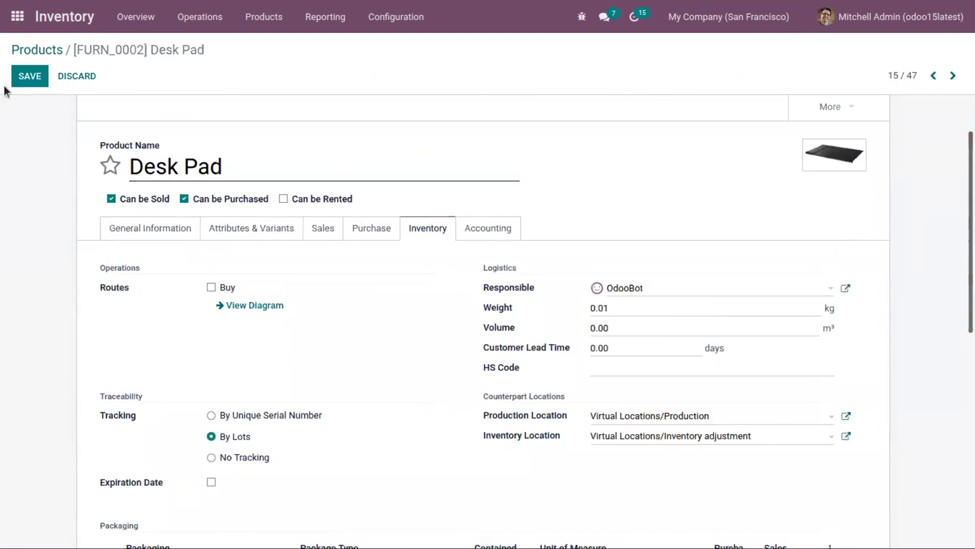
click(28, 76)
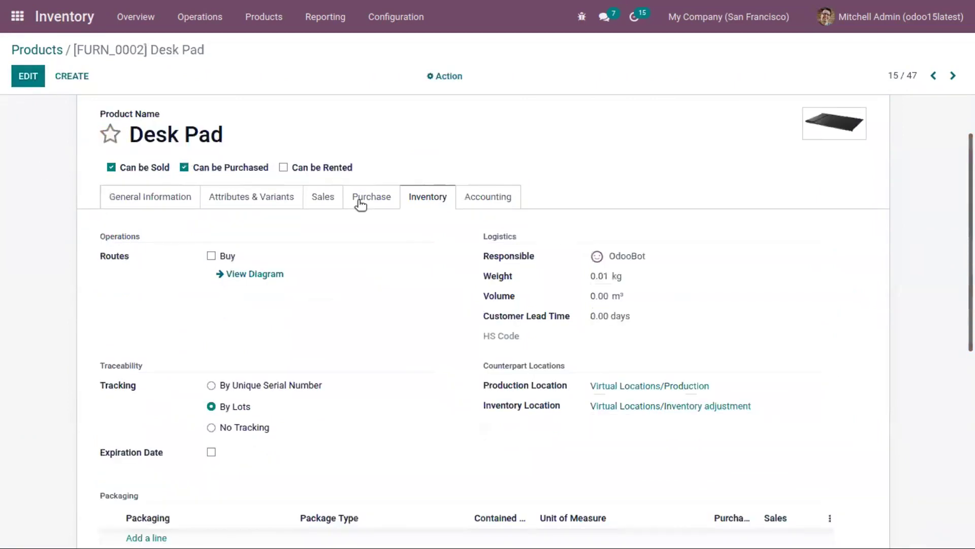
Set the Desk Pad's cost to $500.00 and its sales price to $1000.98 in the general information, and save the product
scroll(206, 272, up, 2)
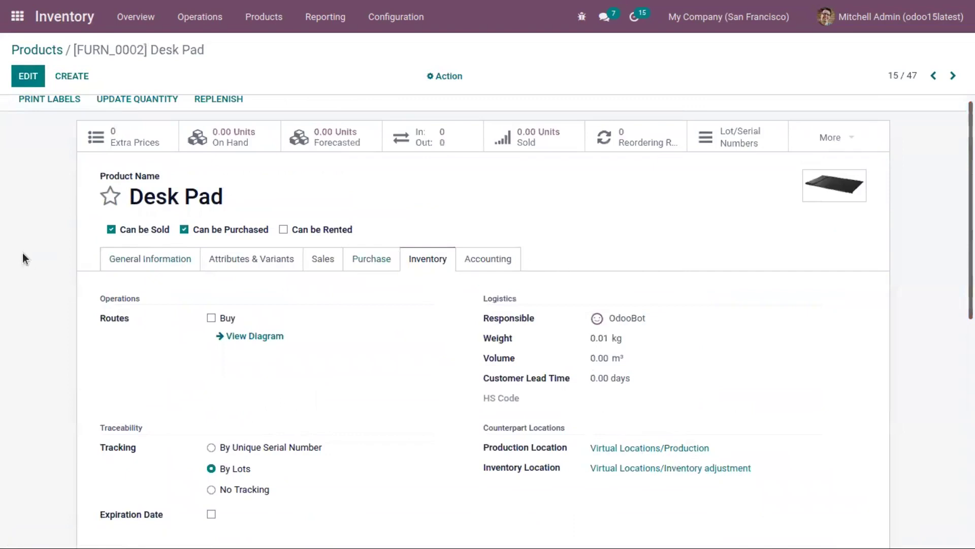
click(175, 259)
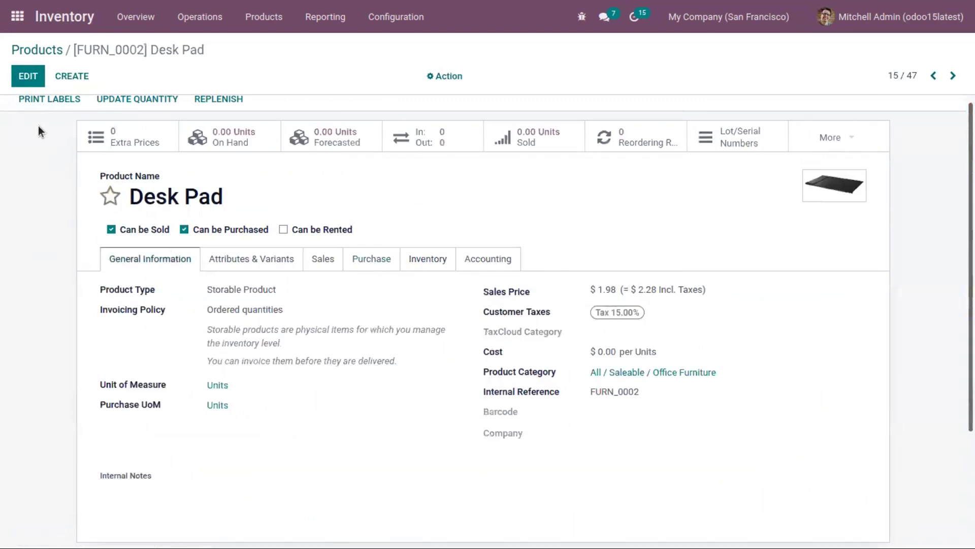
click(28, 76)
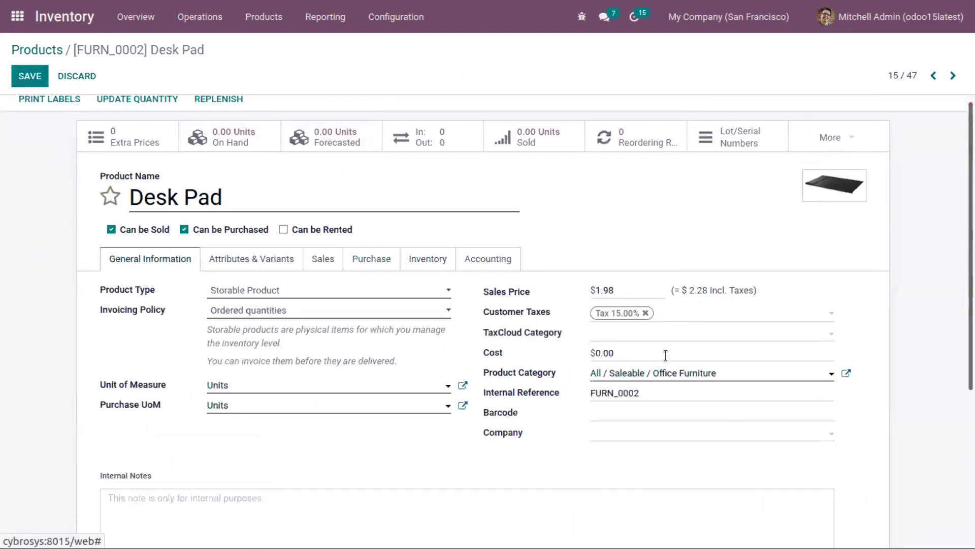
click(600, 352)
key(BackSpace)
text(5)
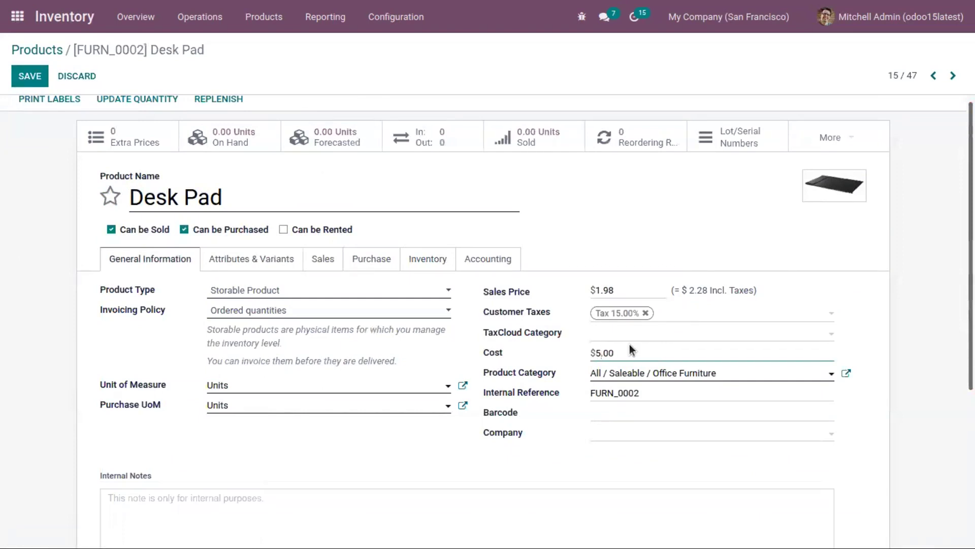
text(00)
click(599, 289)
text(000)
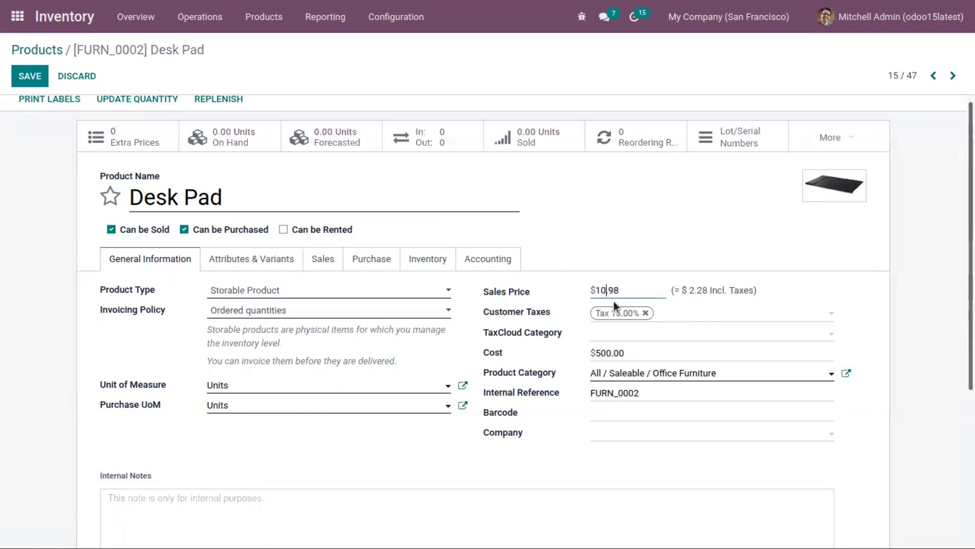
click(604, 351)
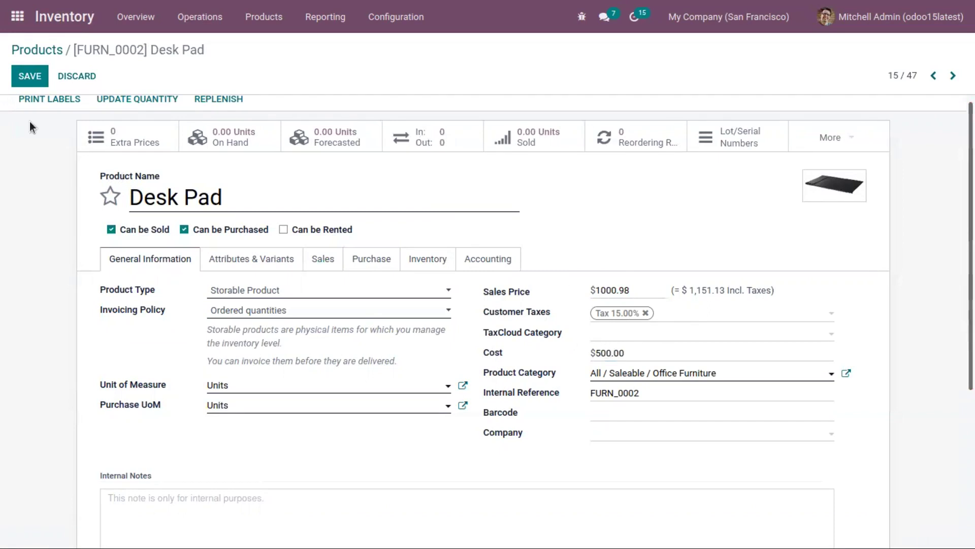
click(32, 74)
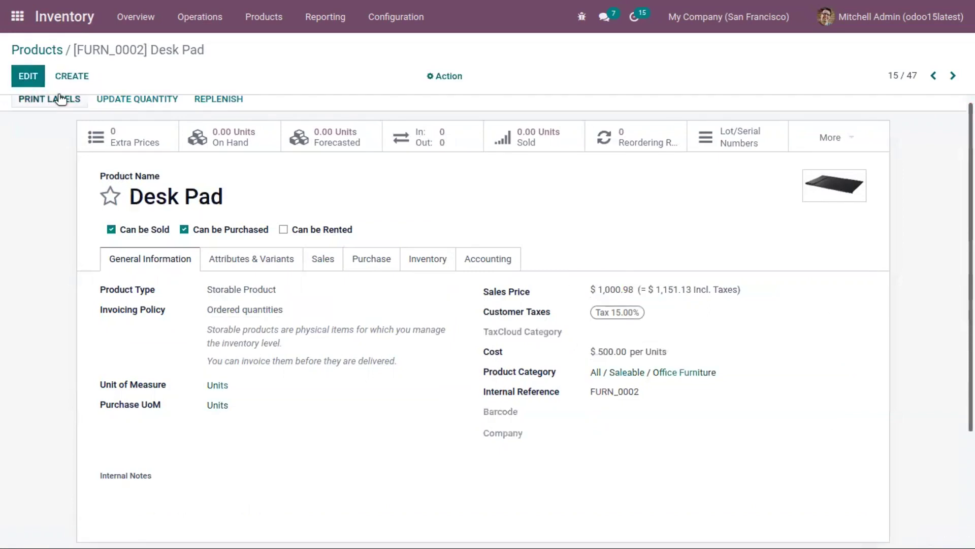
Switch to the Purchase app and start a new request for quotation with Azure Interior as the vendor
click(17, 17)
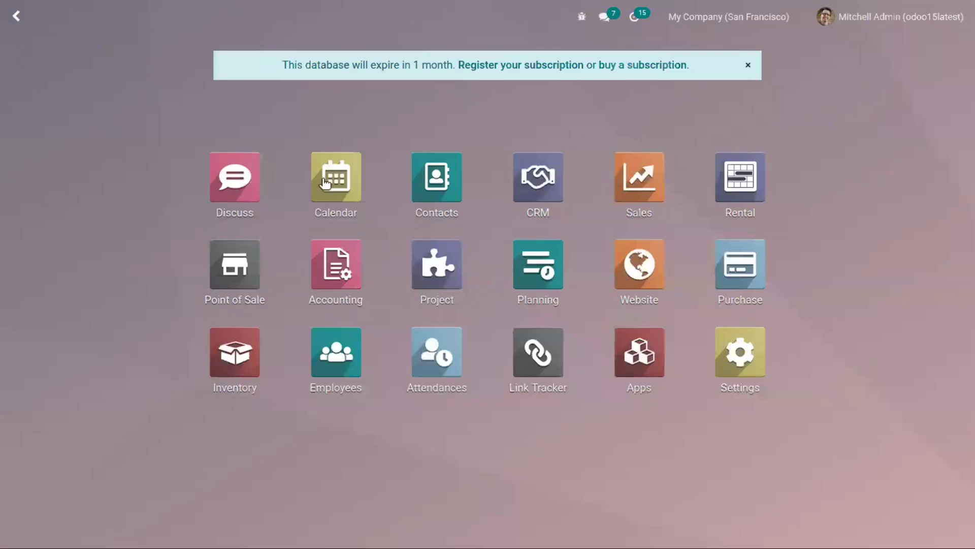
click(739, 266)
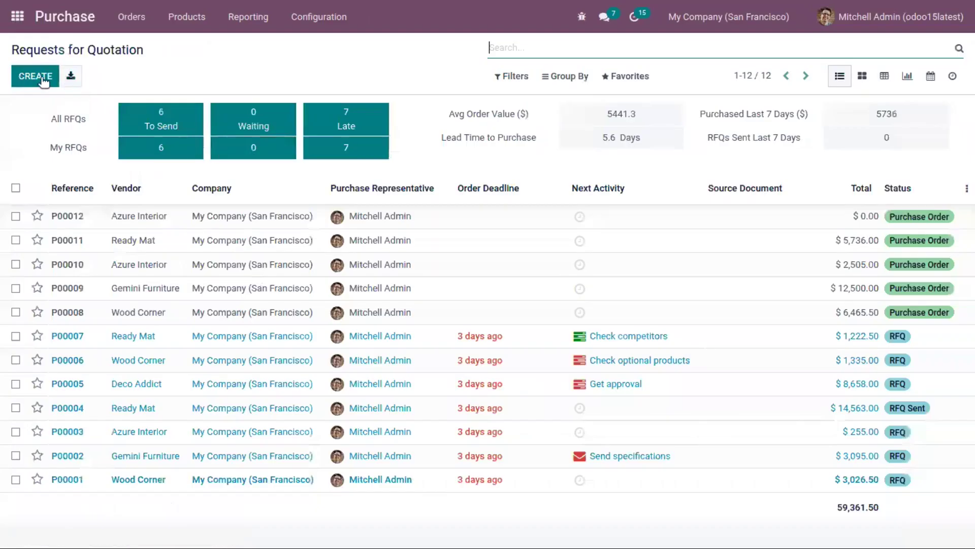
click(43, 80)
click(238, 217)
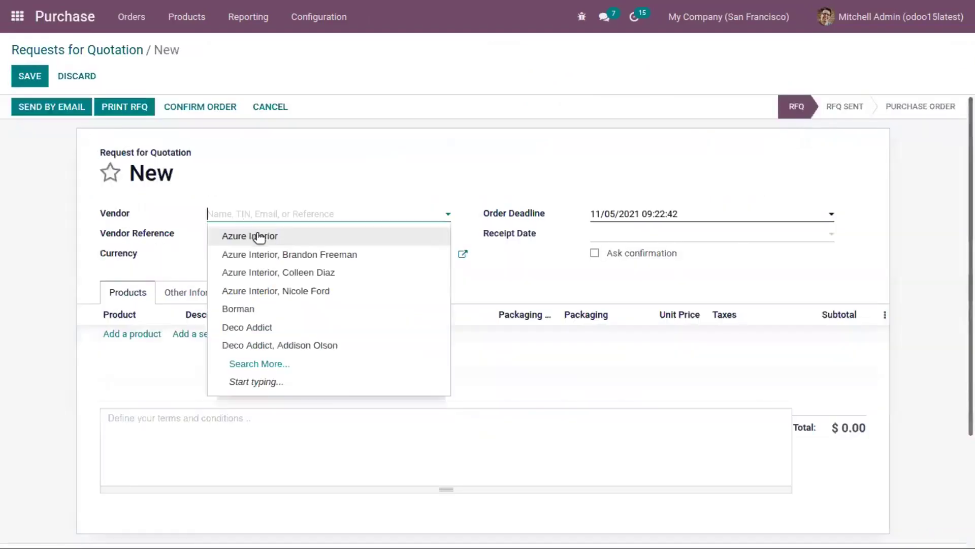
click(259, 236)
Add the product [FURN_0002] Desk Pad with a quantity of 2 to the quotation and confirm the order
click(148, 334)
text(desk)
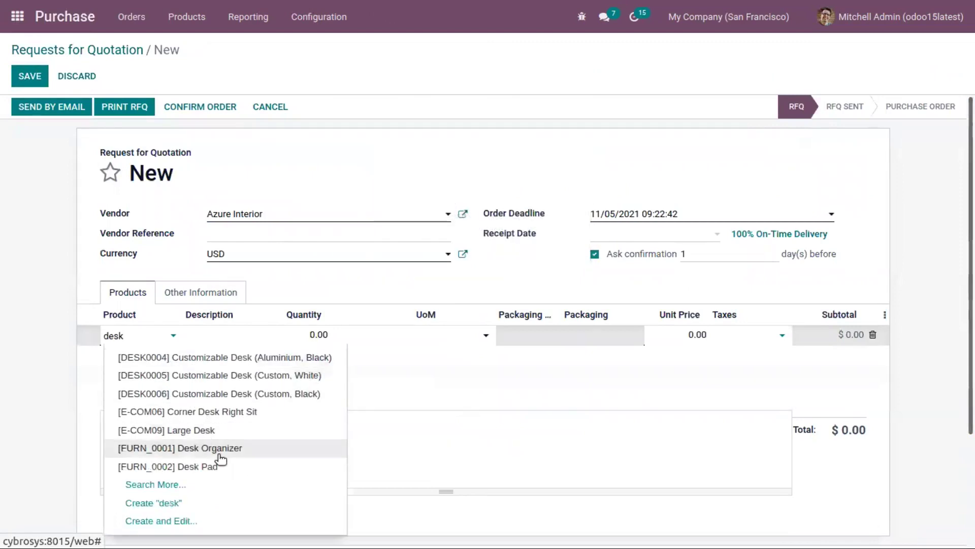
click(218, 465)
click(318, 333)
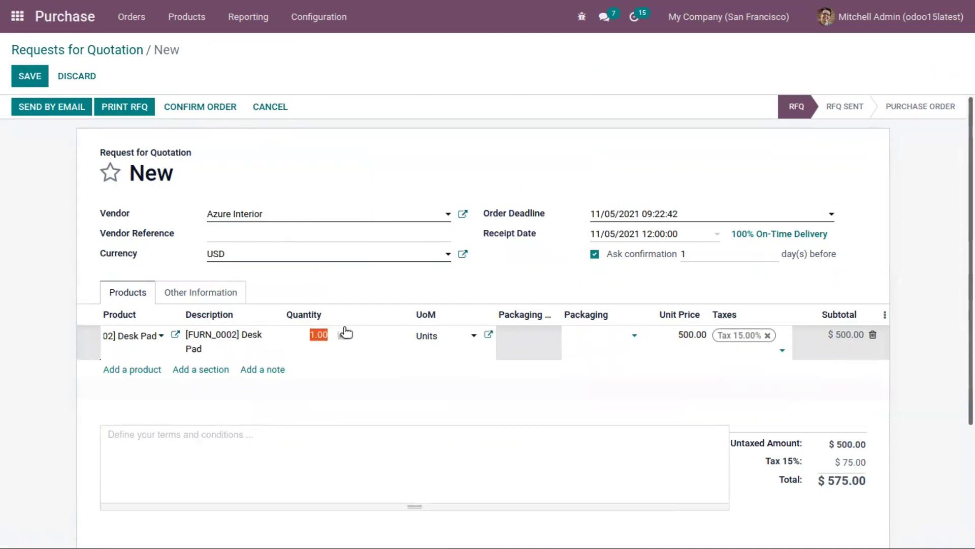
text(2)
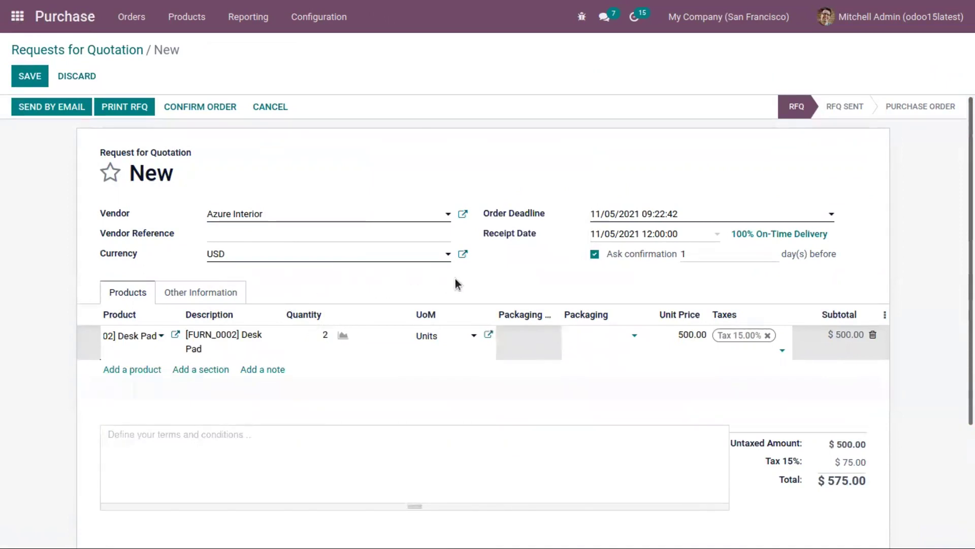
click(144, 126)
click(200, 106)
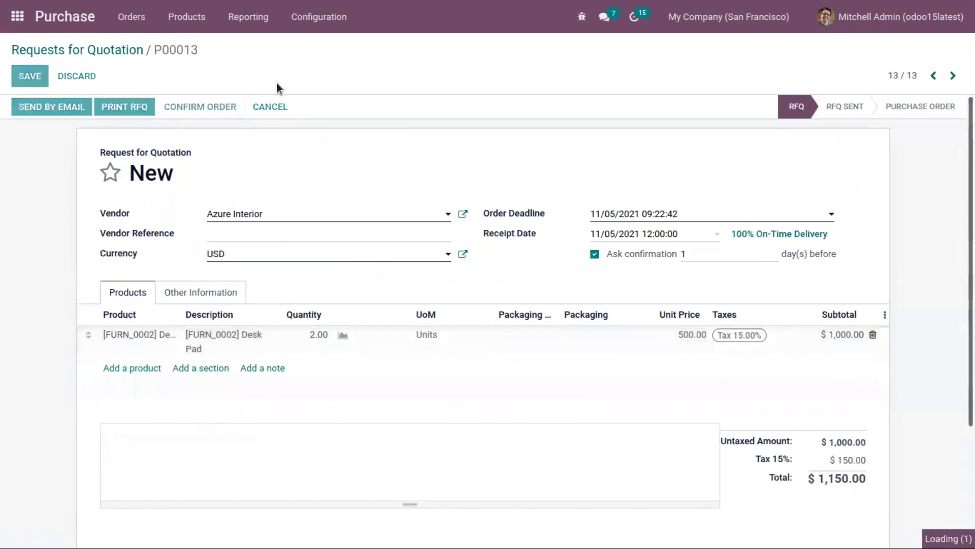
Open the order's receipt and assign 1 done unit of Desk Pad to lot645 in its detailed operations
click(89, 106)
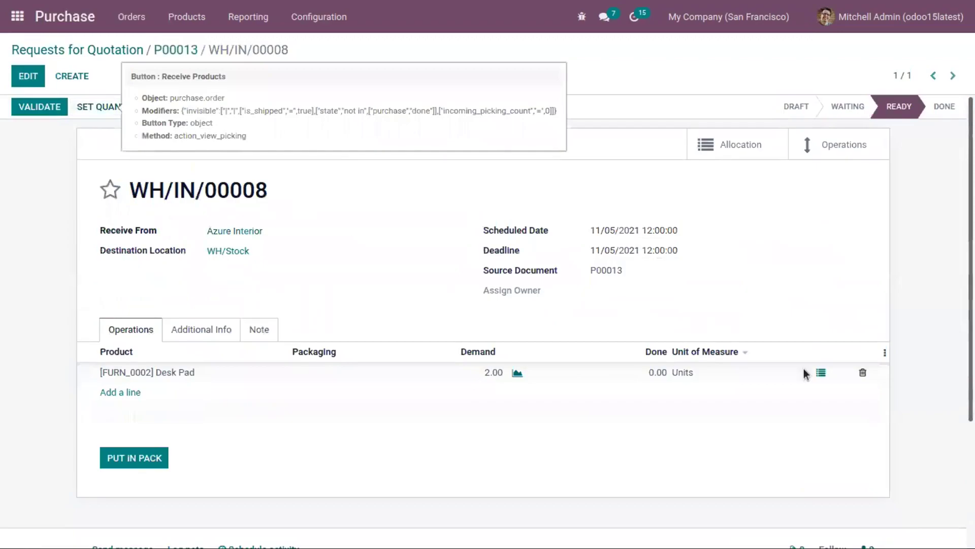
click(820, 375)
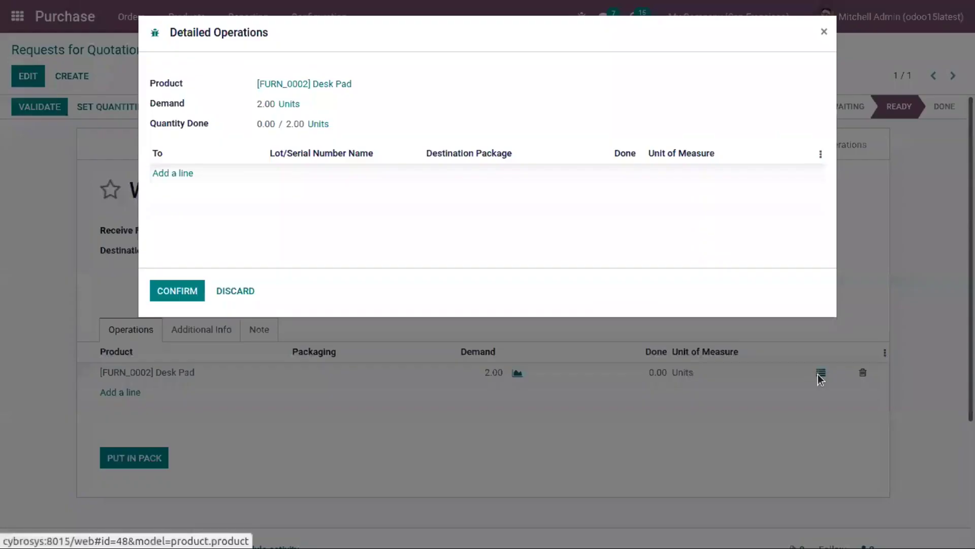
click(175, 173)
click(315, 174)
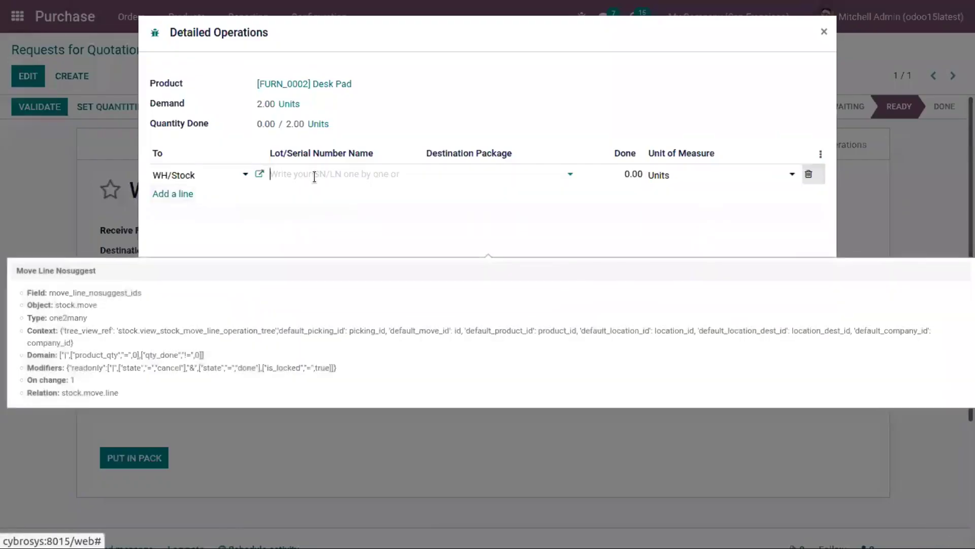
text(lot)
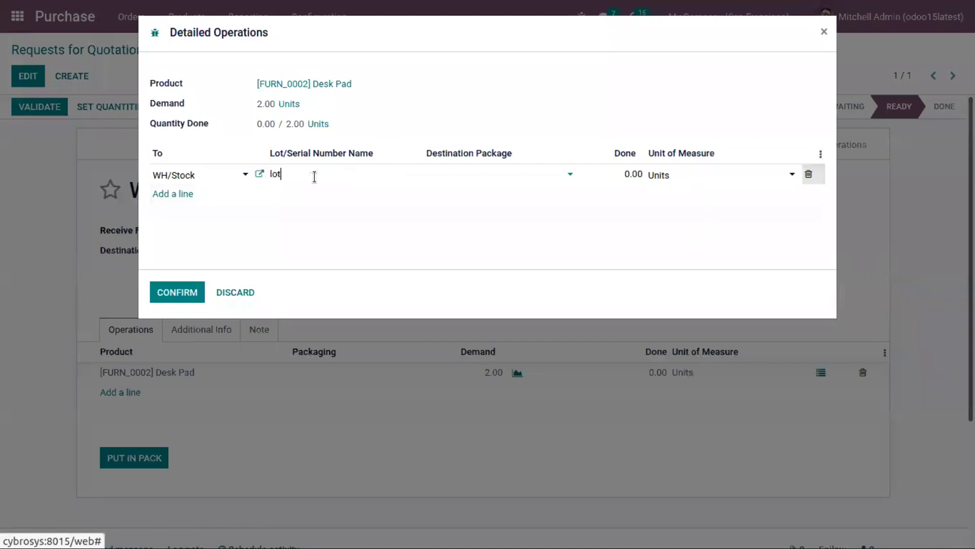
text(645)
click(634, 175)
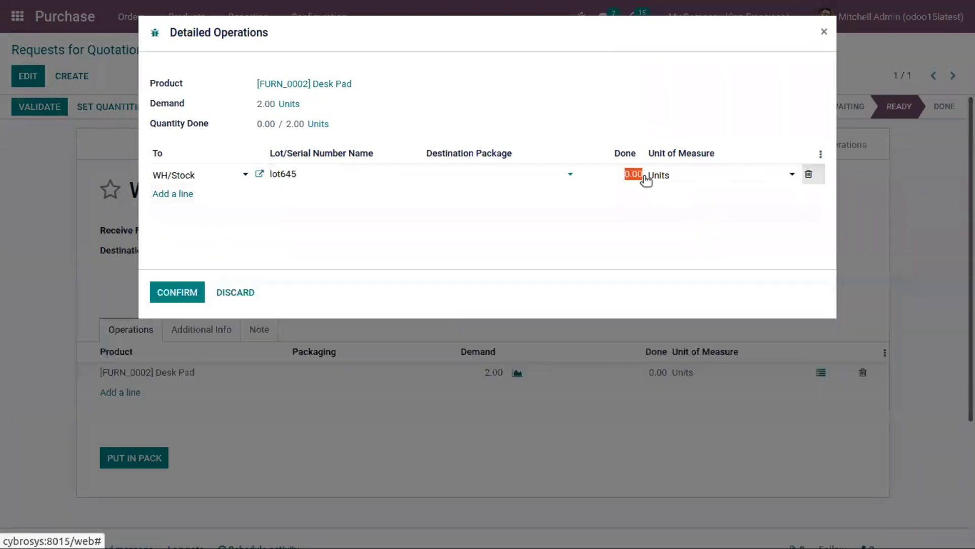
text(1)
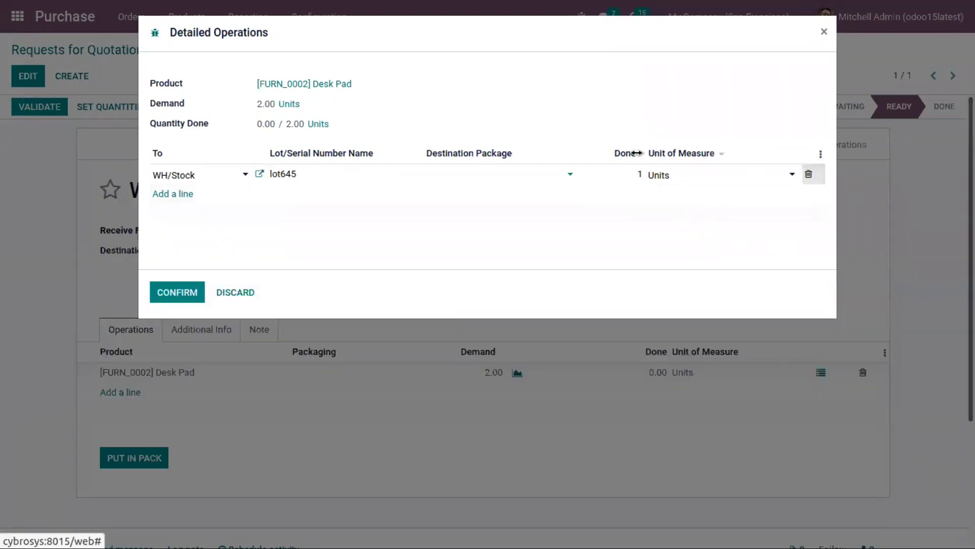
Add a second detailed operations line with 1 done unit in lot455 and validate the receipt
click(171, 195)
click(304, 194)
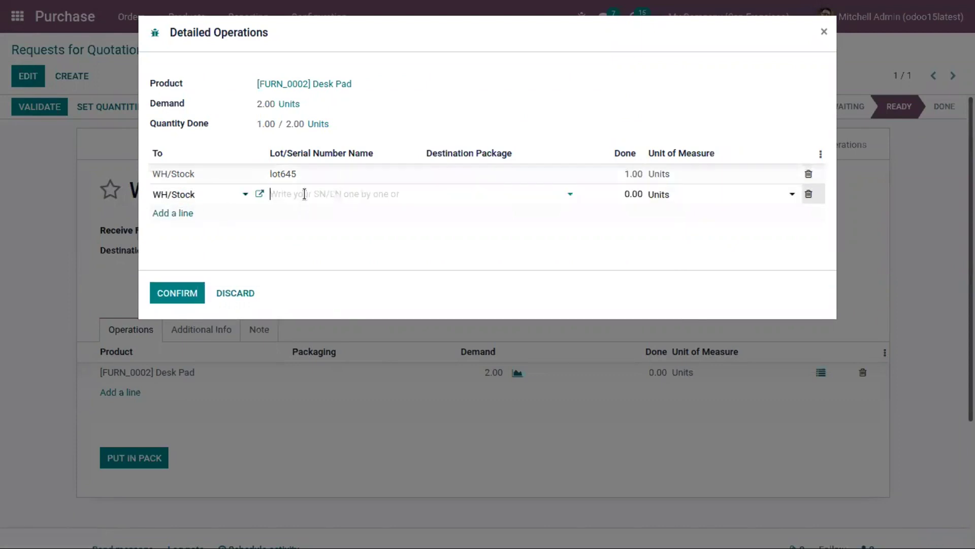
text(lio)
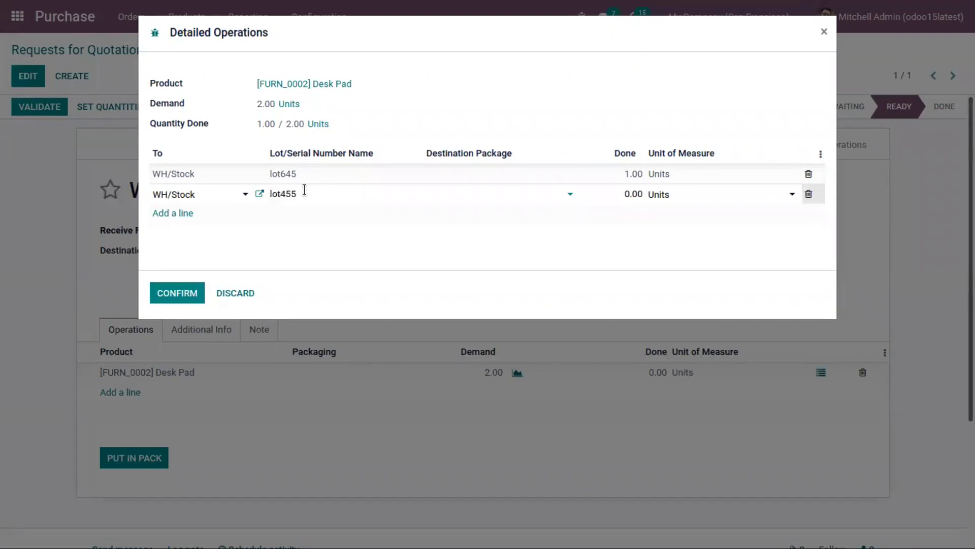
click(629, 192)
text(1)
click(184, 289)
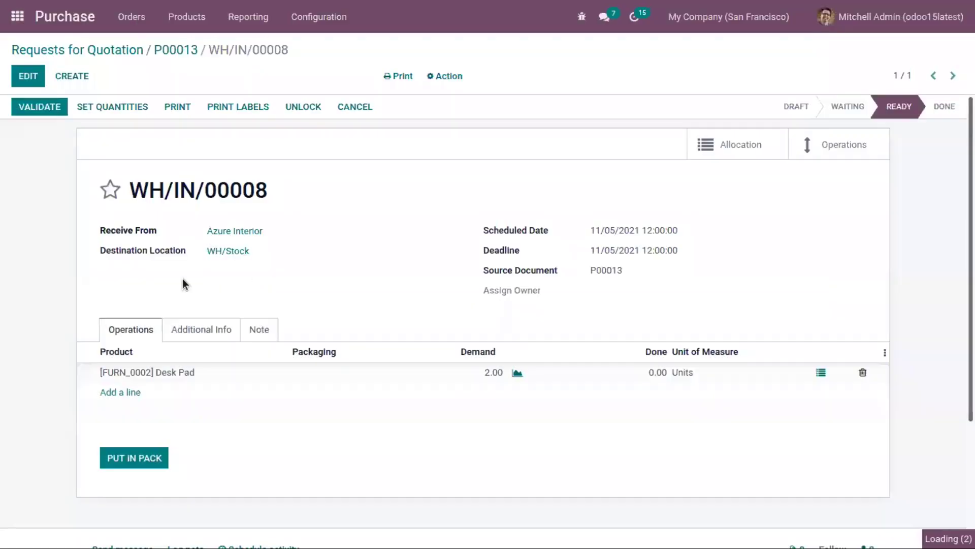
click(40, 108)
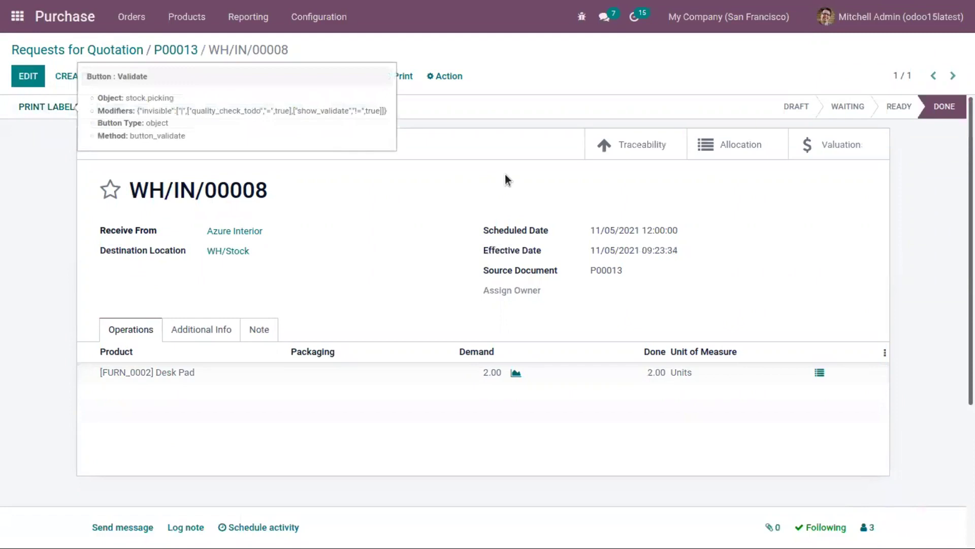
Review the receipt's traceability report and return to the list of requests for quotation
click(621, 145)
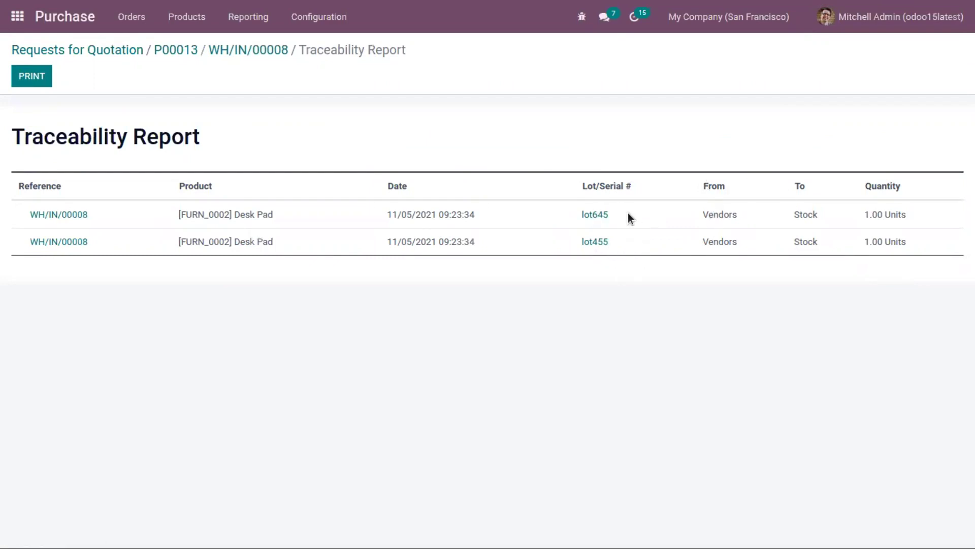
click(263, 50)
click(168, 49)
click(76, 49)
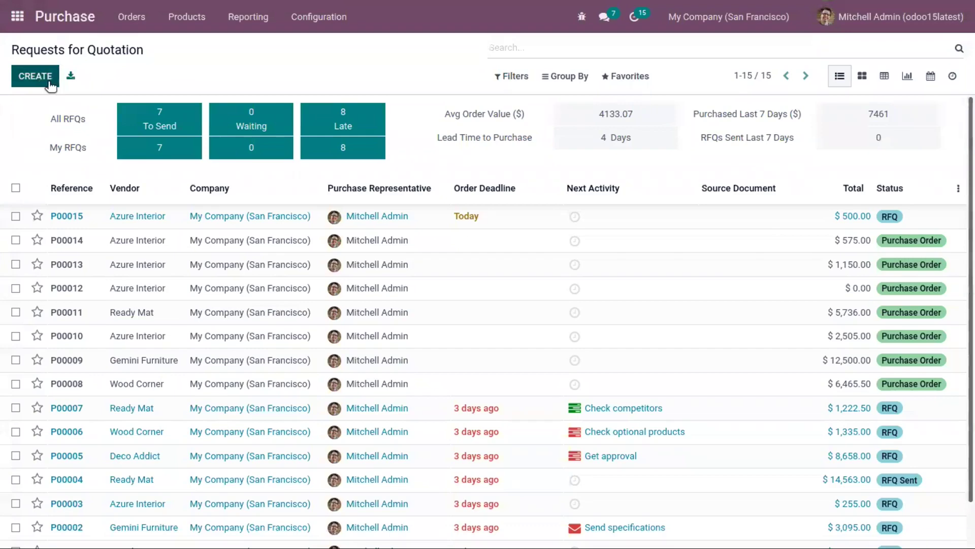
Create a second purchase order for 1 unit of [FURN_0002] Desk Pad from Azure Interior and confirm it
click(46, 76)
click(211, 215)
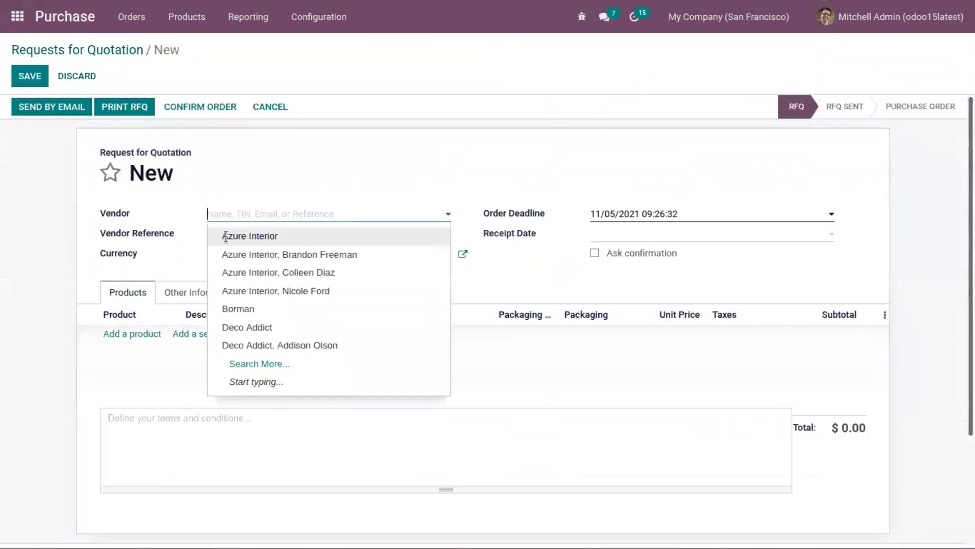
click(232, 236)
click(146, 336)
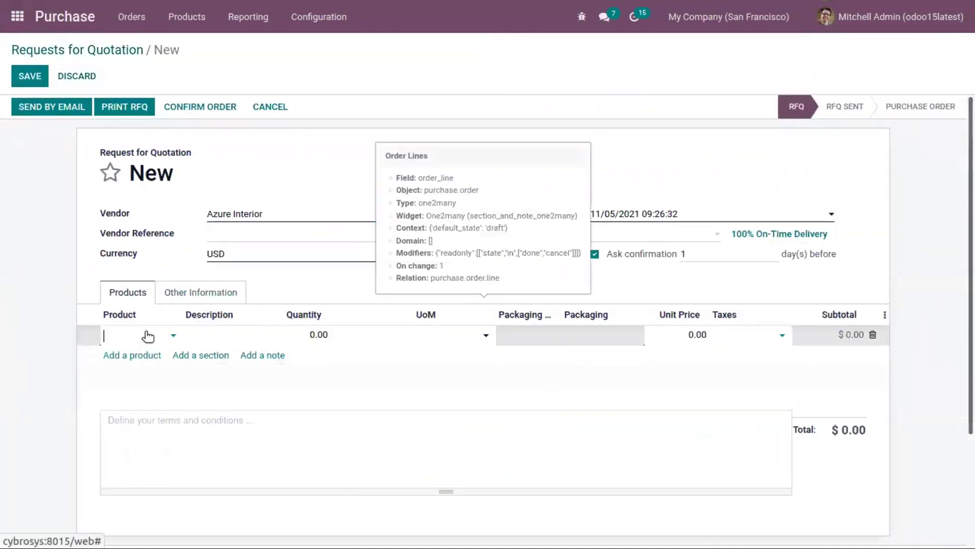
text(dae)
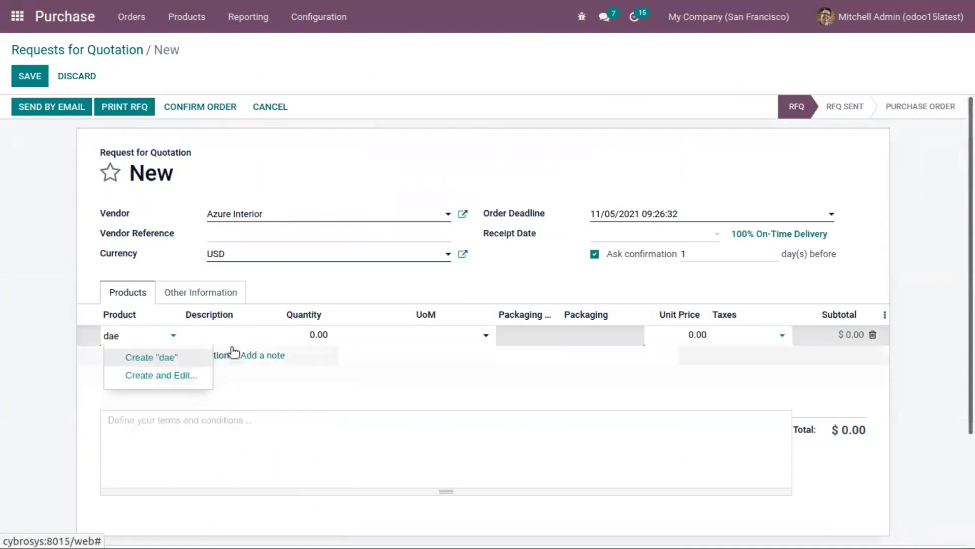
key(BackSpace)
key(BackSpace)
text(es)
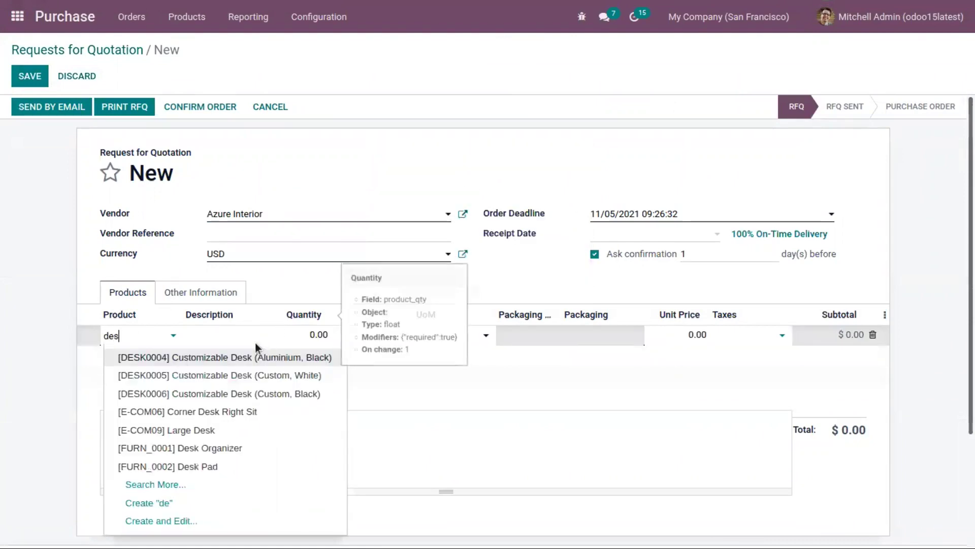
click(232, 467)
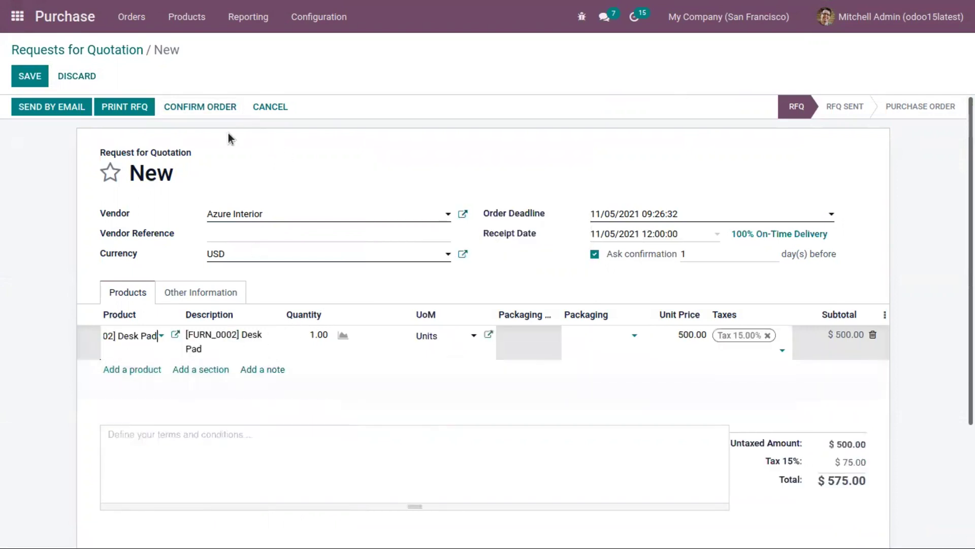
click(203, 109)
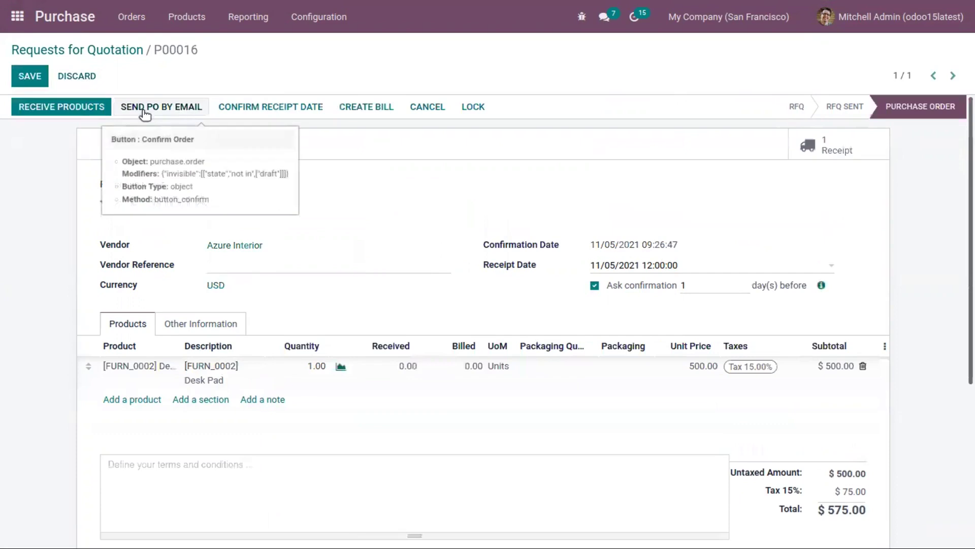
Receive the second order's Desk Pad with 1 done unit in lotwww and validate the receipt
click(75, 105)
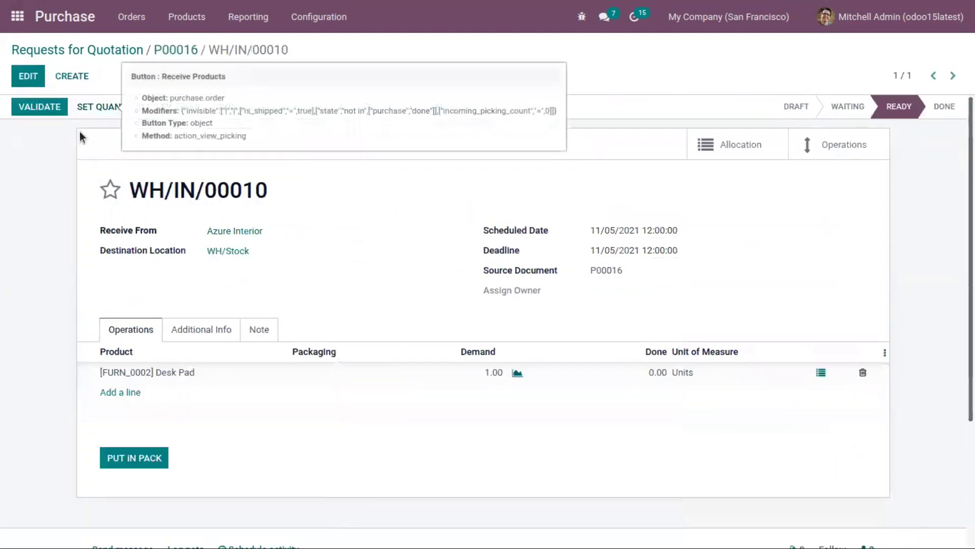
click(822, 373)
click(190, 173)
click(348, 174)
text(lot)
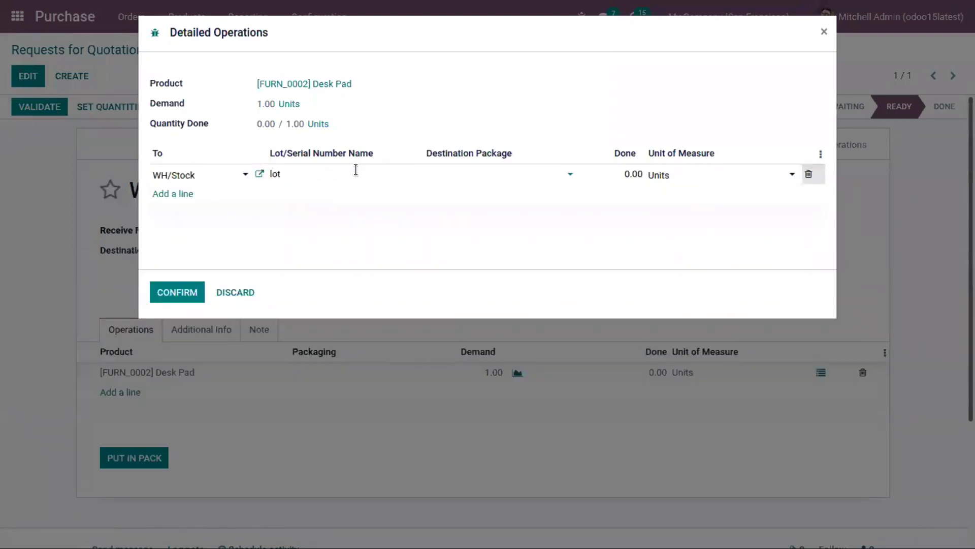
text(www)
click(620, 173)
text(1)
click(184, 302)
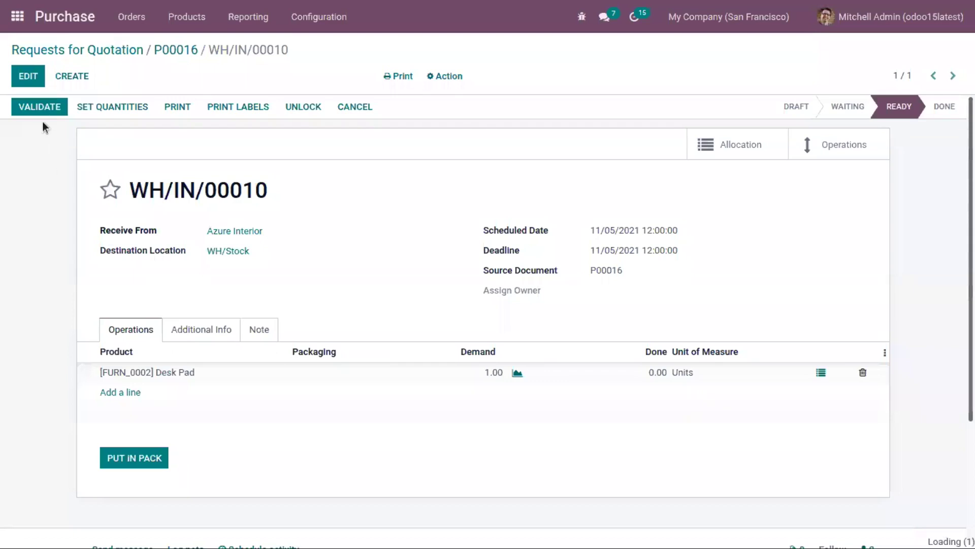
click(45, 107)
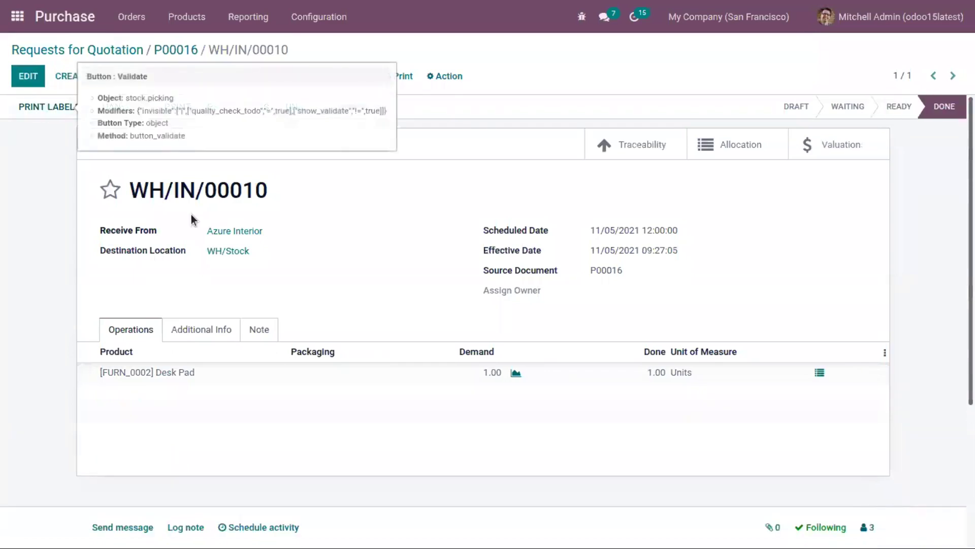
Review the new receipt's traceability report and expand the Desk Pad's stock moves from its product page
click(633, 145)
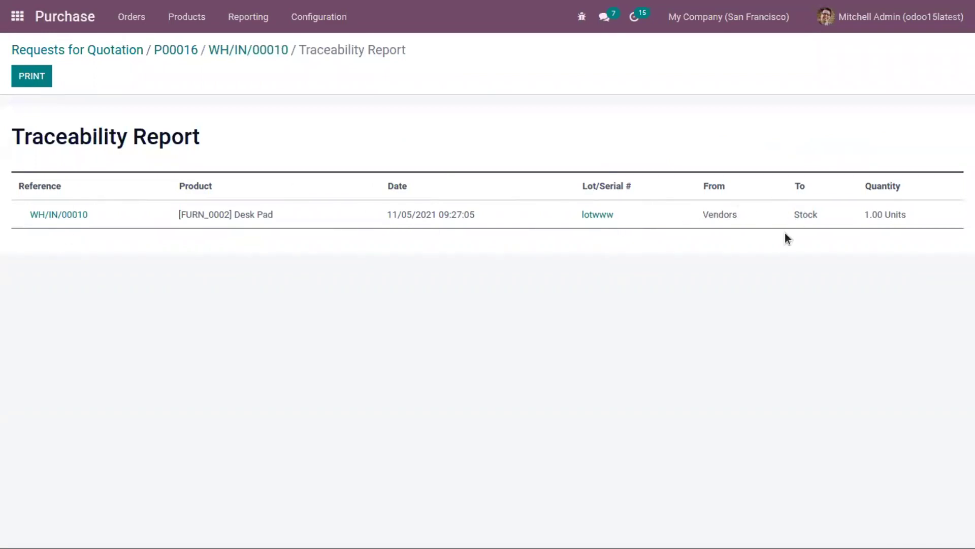
click(246, 51)
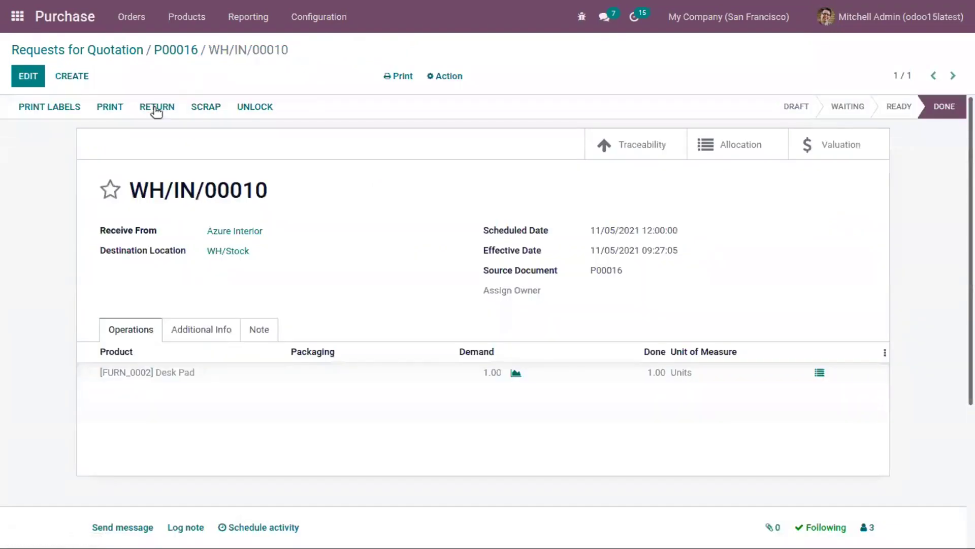
click(164, 372)
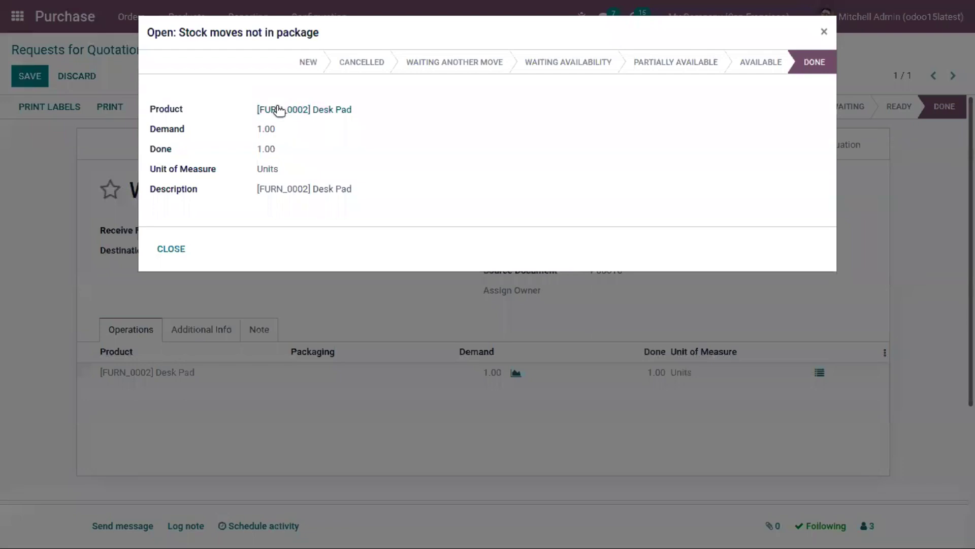
click(272, 106)
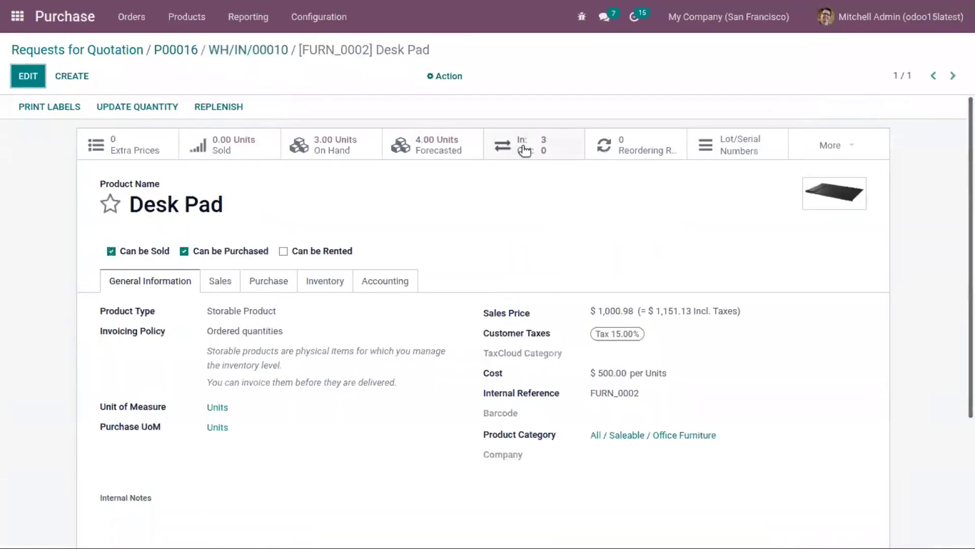
click(531, 145)
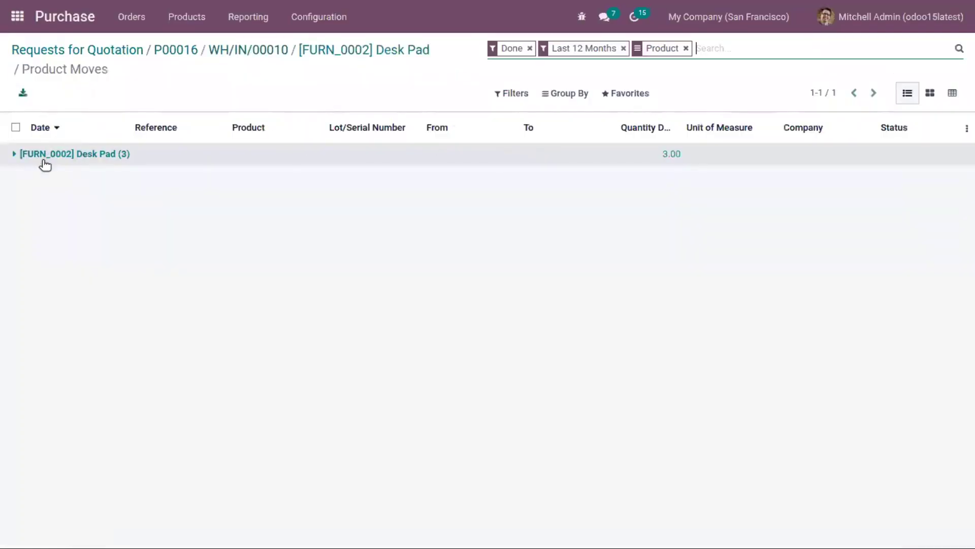
click(11, 154)
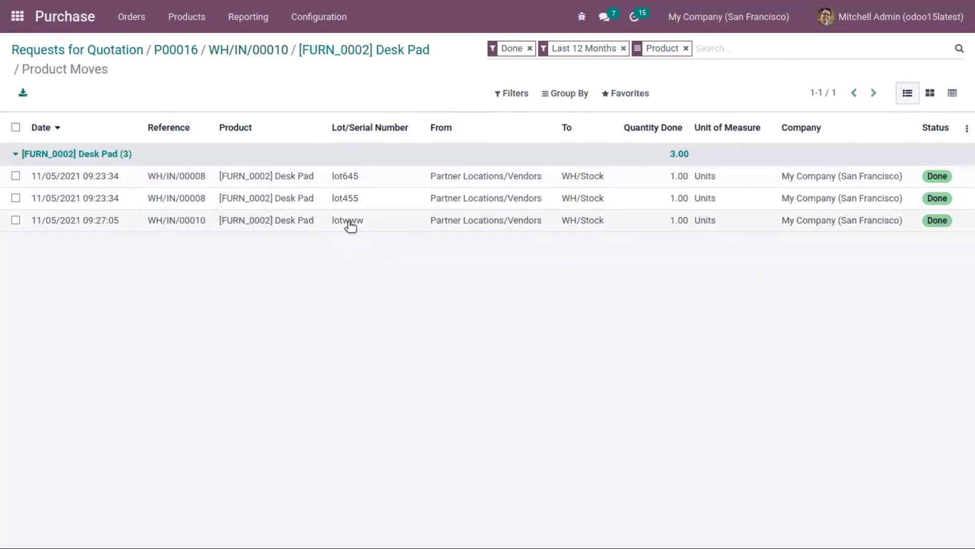
Switch to the Sales app and start a new sales order with Deco Addict as the customer
click(310, 53)
click(17, 16)
click(627, 187)
click(106, 16)
click(108, 66)
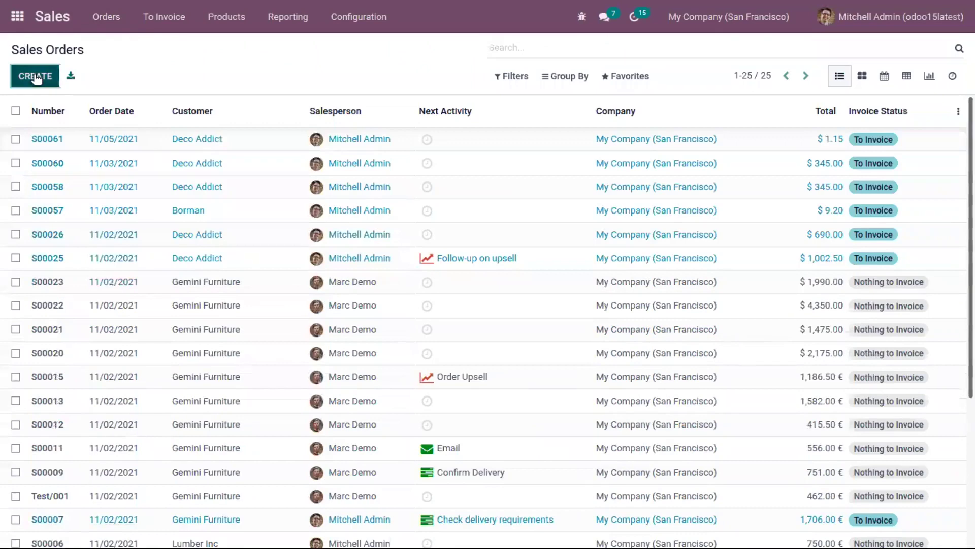
click(51, 77)
click(263, 234)
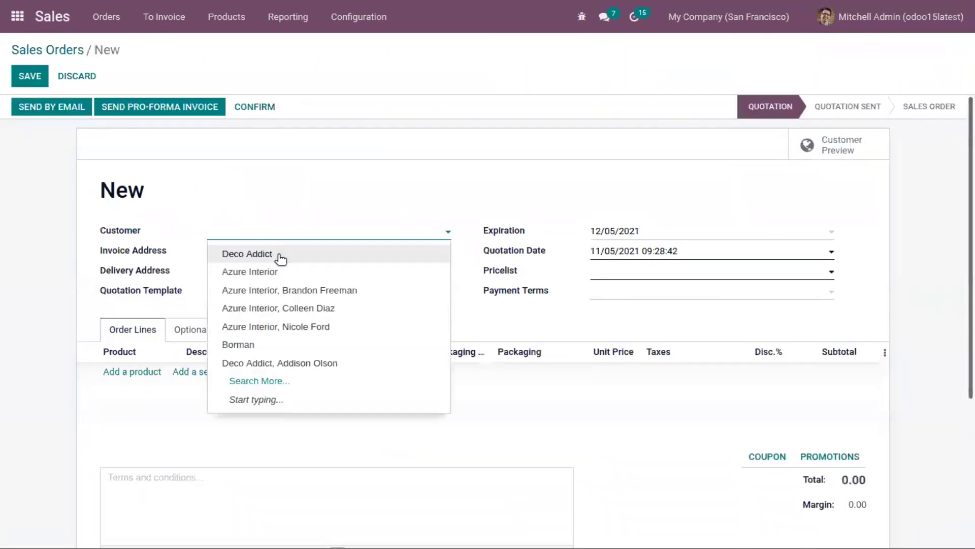
click(276, 257)
Add 1 unit of [FURN_0002] Desk Pad to the order lines and confirm the sales order
click(148, 412)
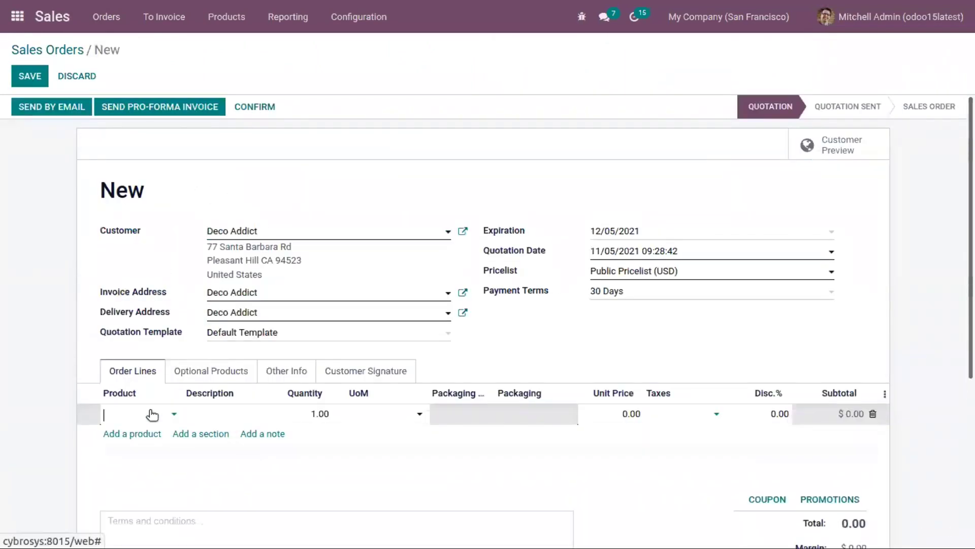
text(des)
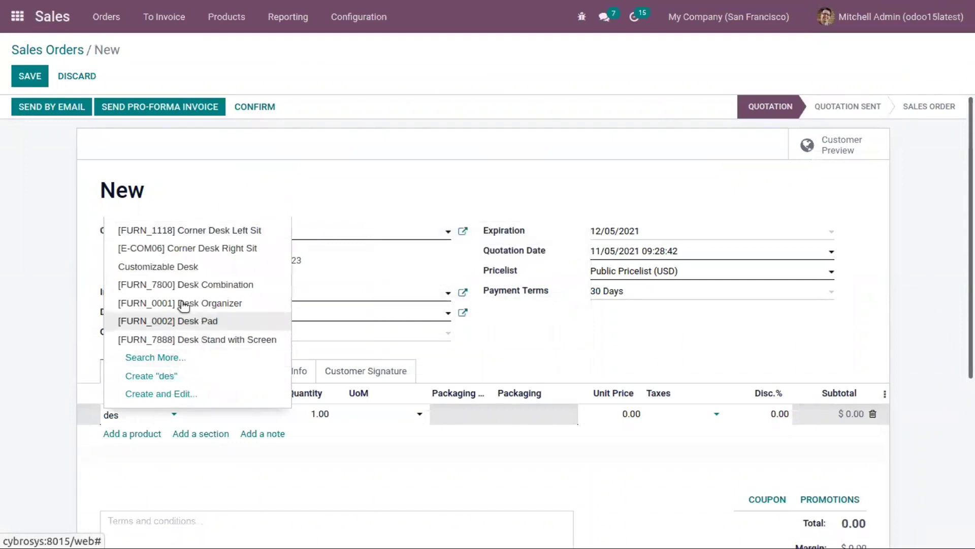
click(216, 321)
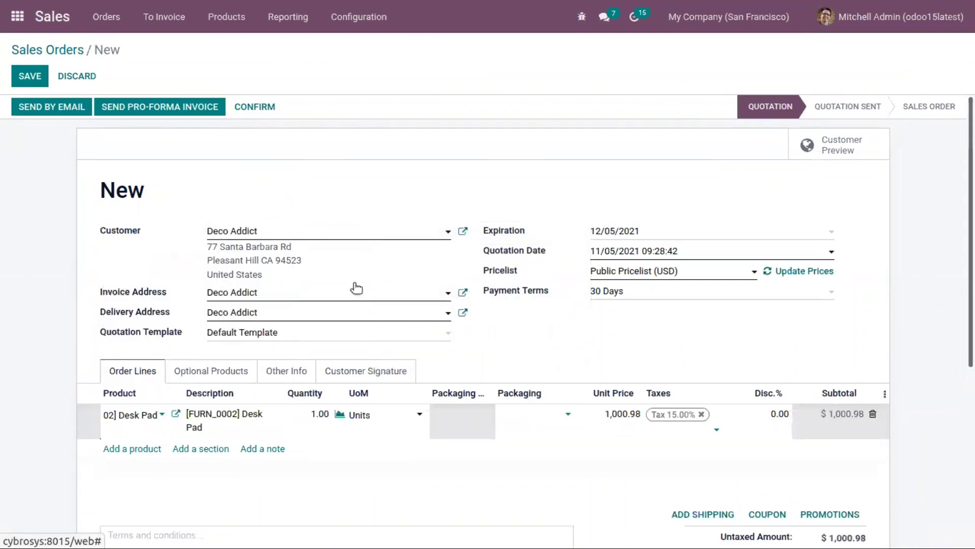
click(269, 106)
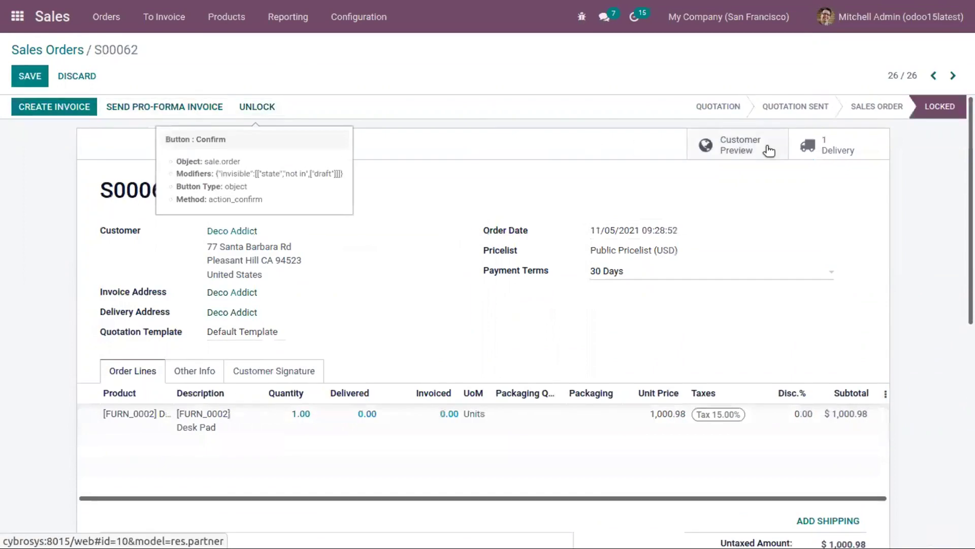
Open the order's delivery, check the lot reserved for the Desk Pad, and validate it as an immediate transfer
click(793, 146)
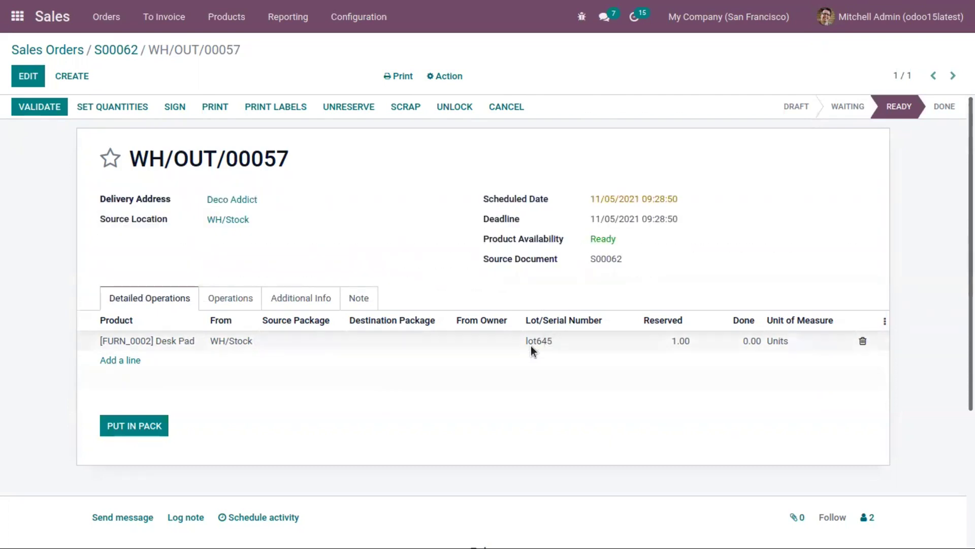
mouse_move(549, 339)
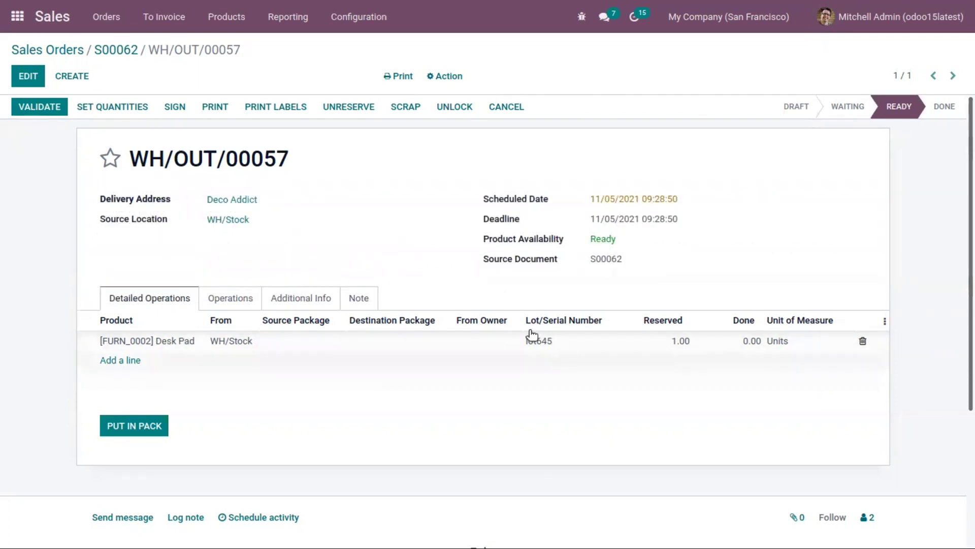
click(37, 109)
click(177, 146)
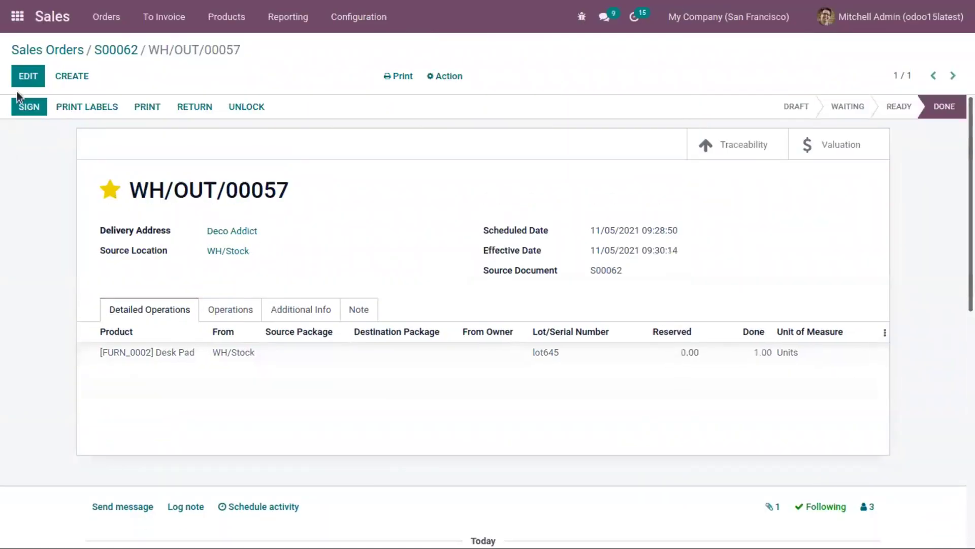
Switch to the Inventory app and open the list of stock locations from its settings
click(356, 25)
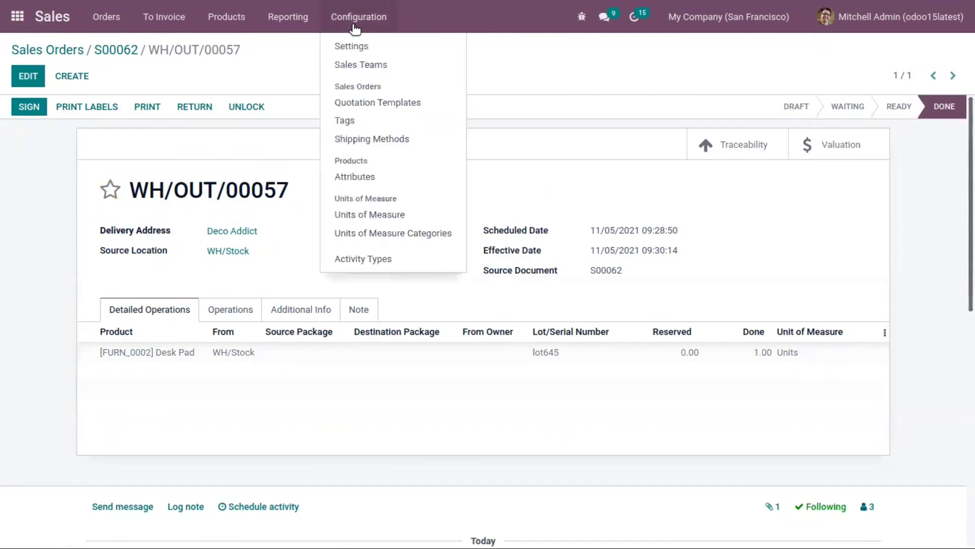
click(17, 16)
click(209, 353)
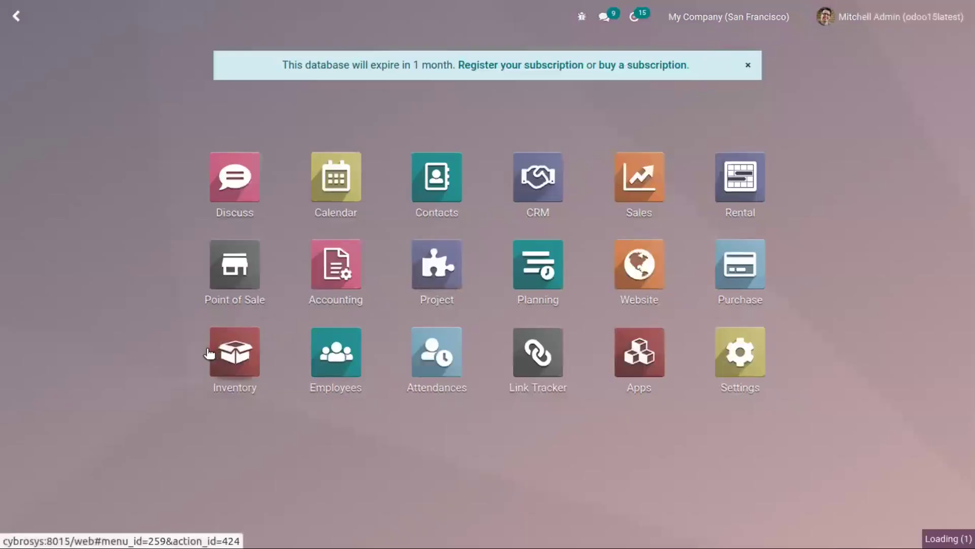
click(387, 19)
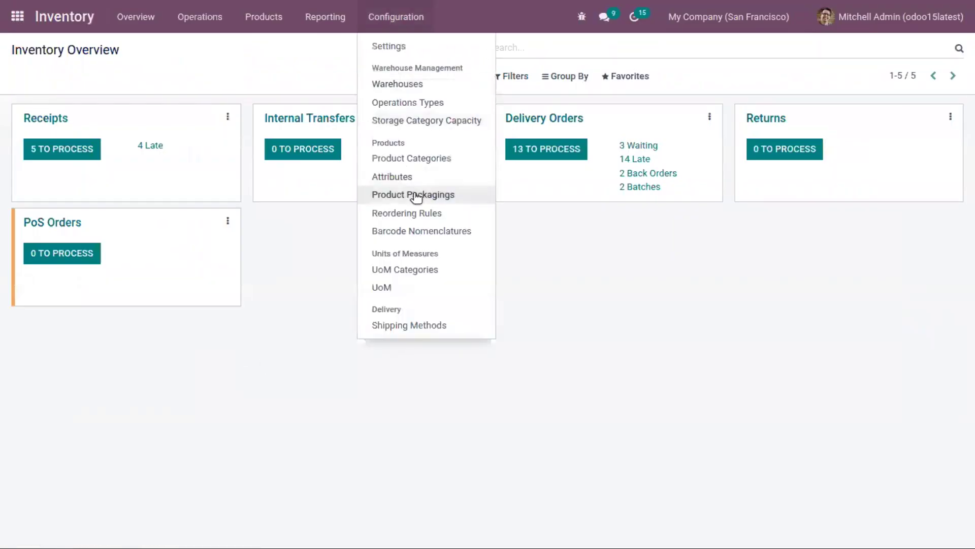
click(388, 45)
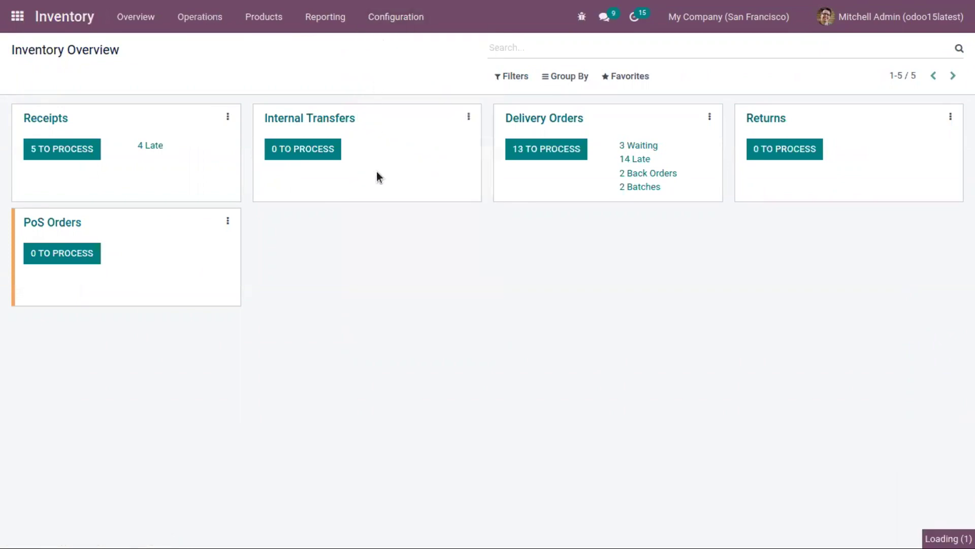
scroll(546, 320, down, 20)
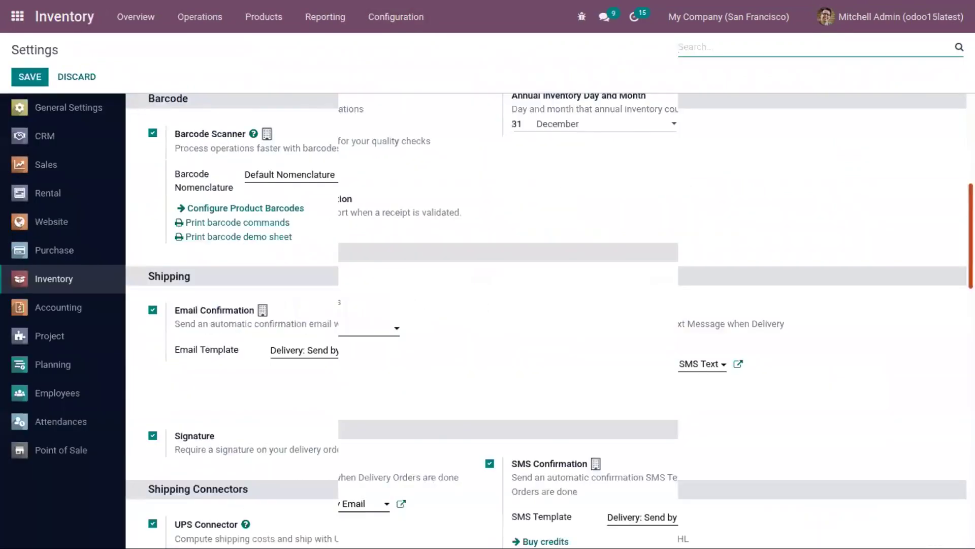
click(211, 276)
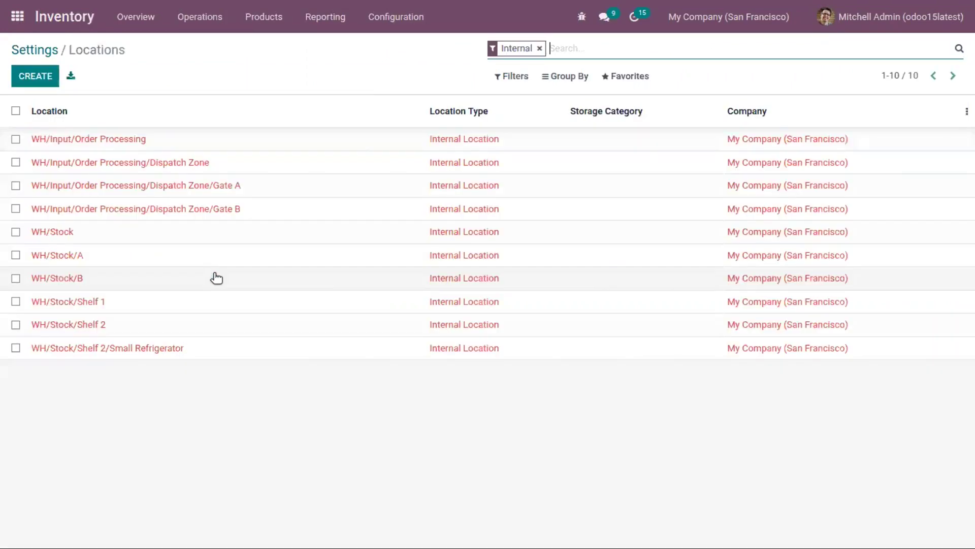
Set the WH/Stock location's removal strategy to Last In First Out (LIFO) and save it
click(115, 242)
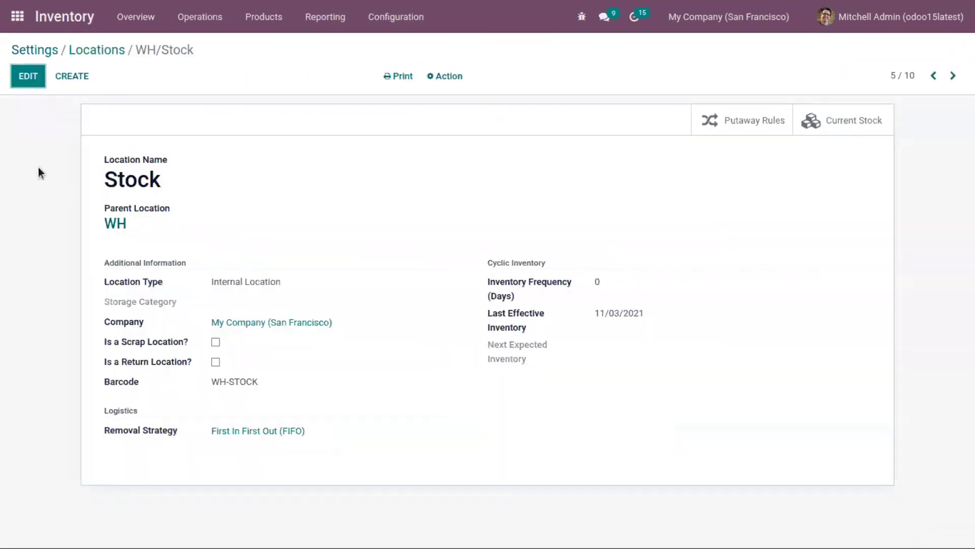
click(29, 77)
click(300, 447)
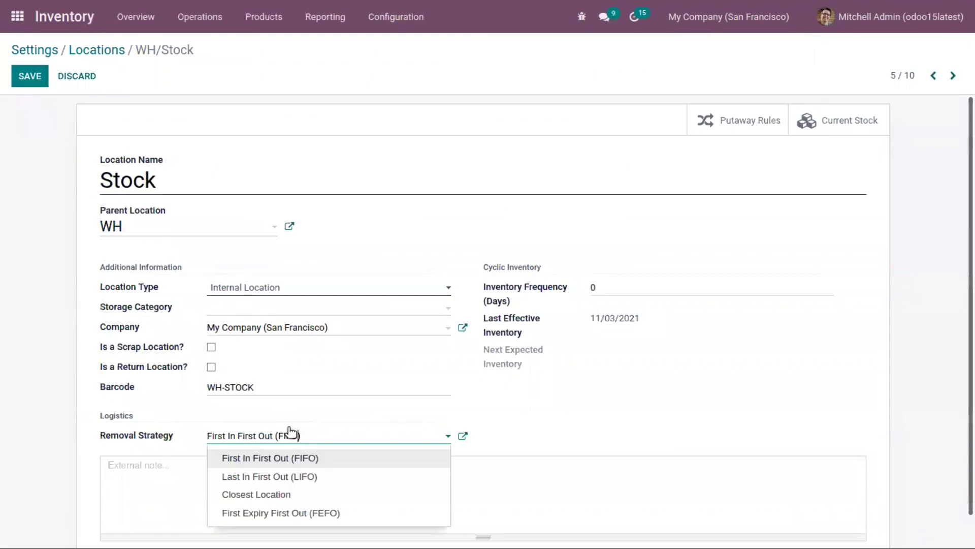
click(282, 478)
click(30, 76)
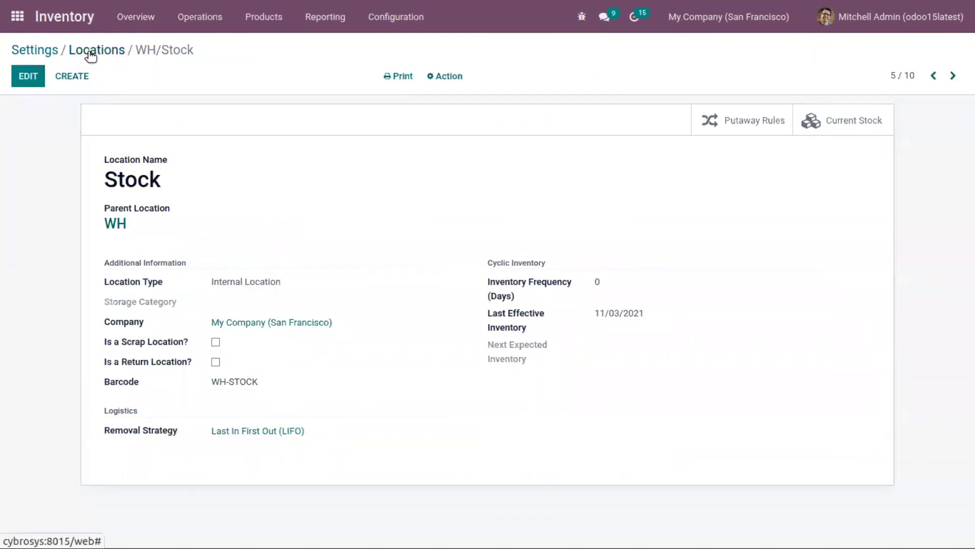
Review the Desk Pad's on-hand quantities by lot from its product page and switch to the Sales app
click(258, 19)
click(268, 46)
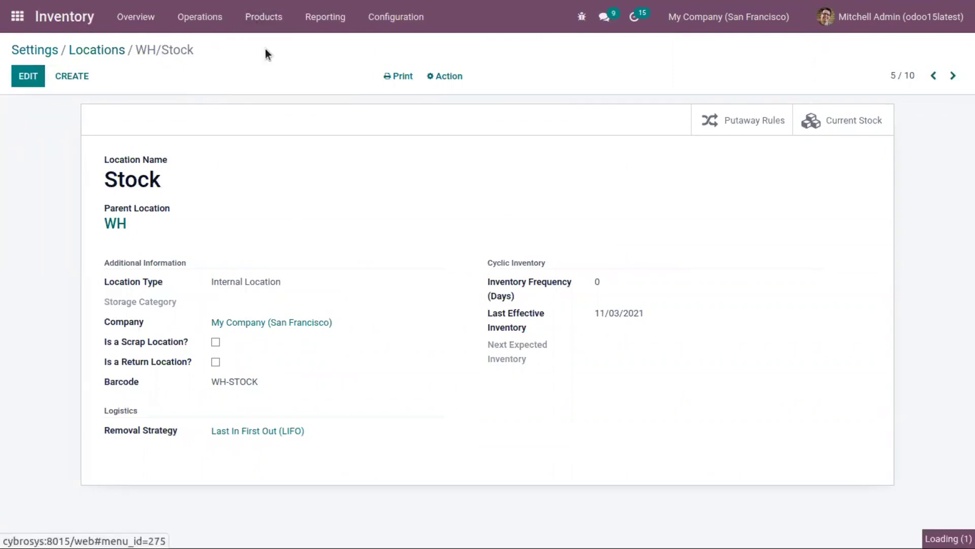
click(644, 359)
click(262, 147)
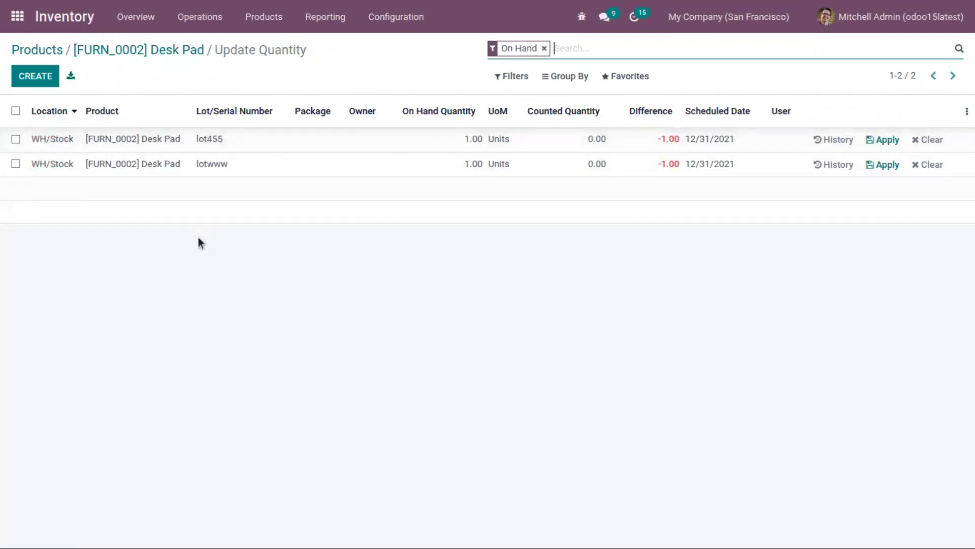
click(17, 16)
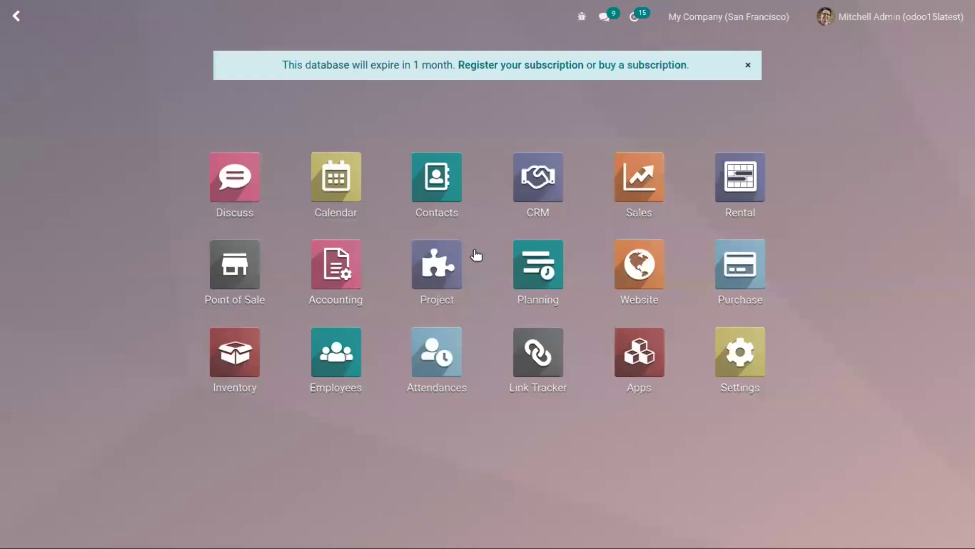
click(652, 196)
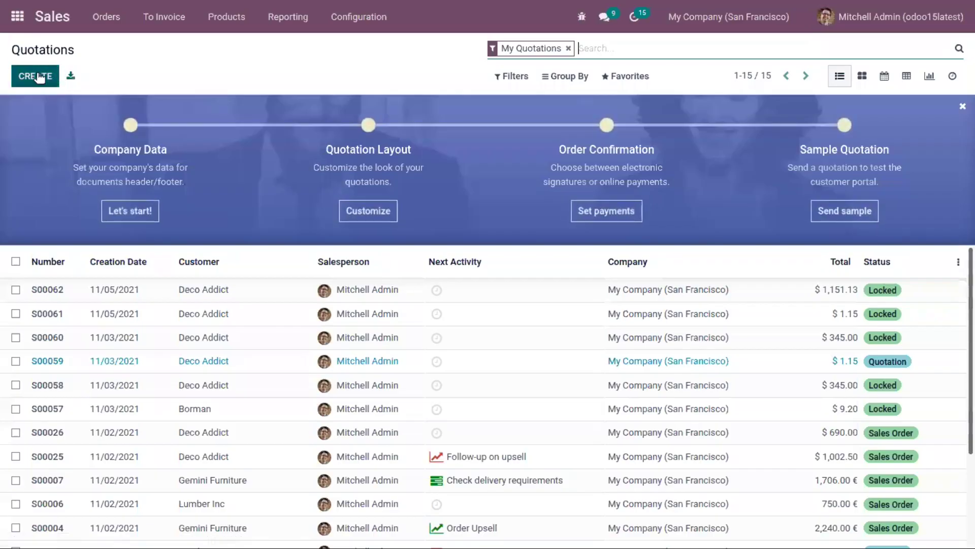
click(31, 75)
click(234, 232)
click(270, 252)
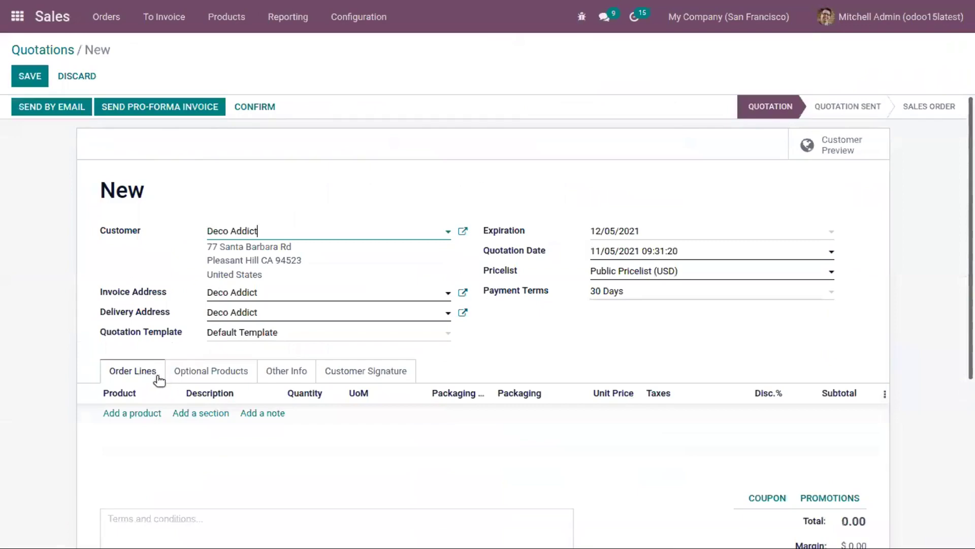
click(47, 51)
Create a sales order for Deco Addict with 1 unit of [FURN_0002] Desk Pad and confirm it
click(106, 16)
click(128, 64)
click(59, 75)
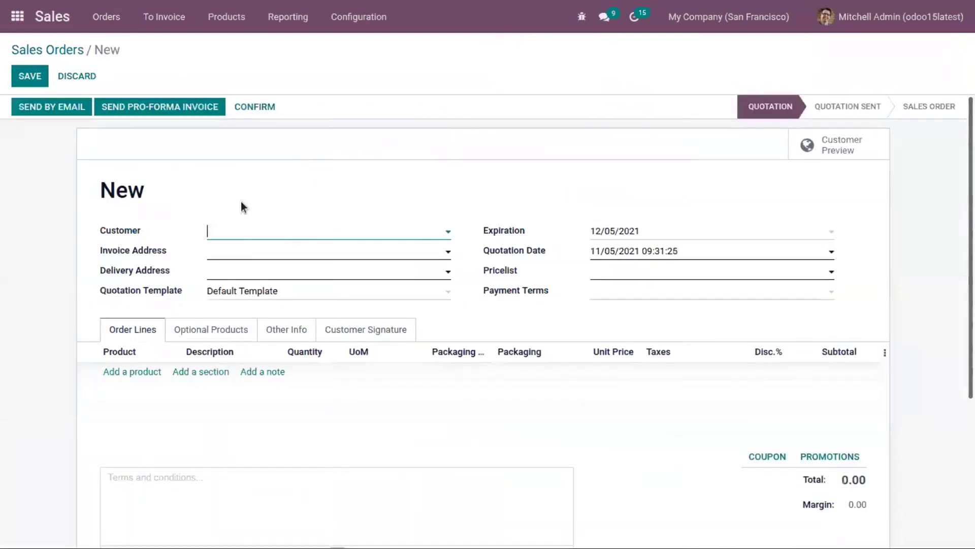
click(258, 238)
click(270, 254)
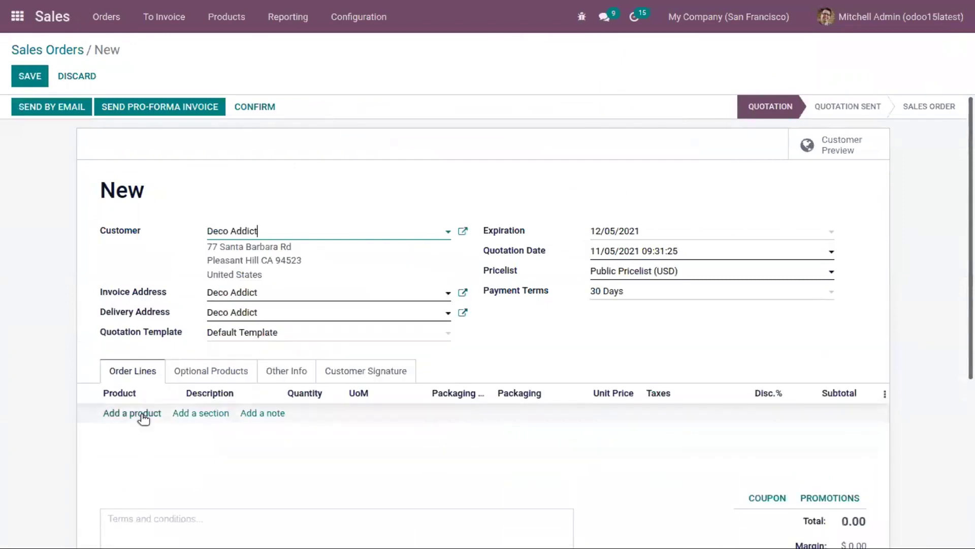
click(138, 412)
text(d)
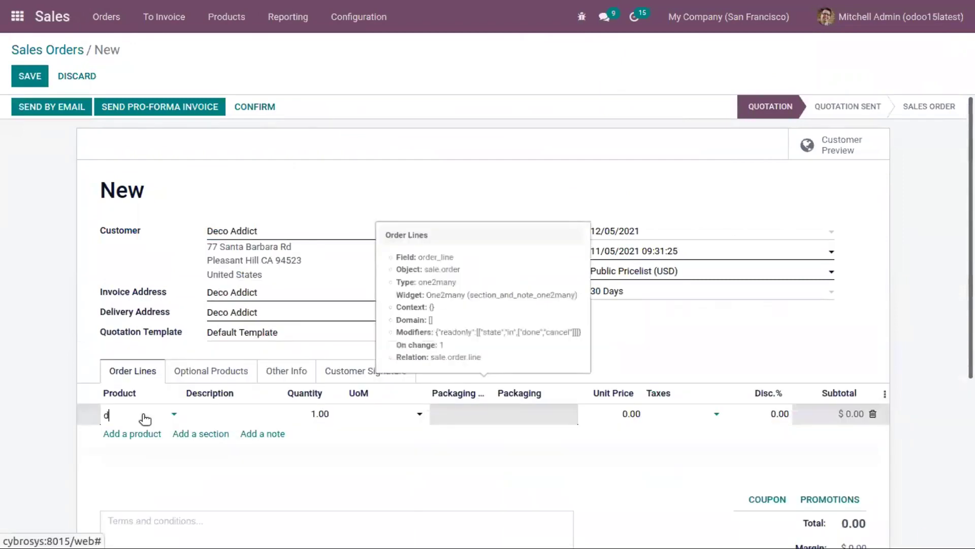
text(es)
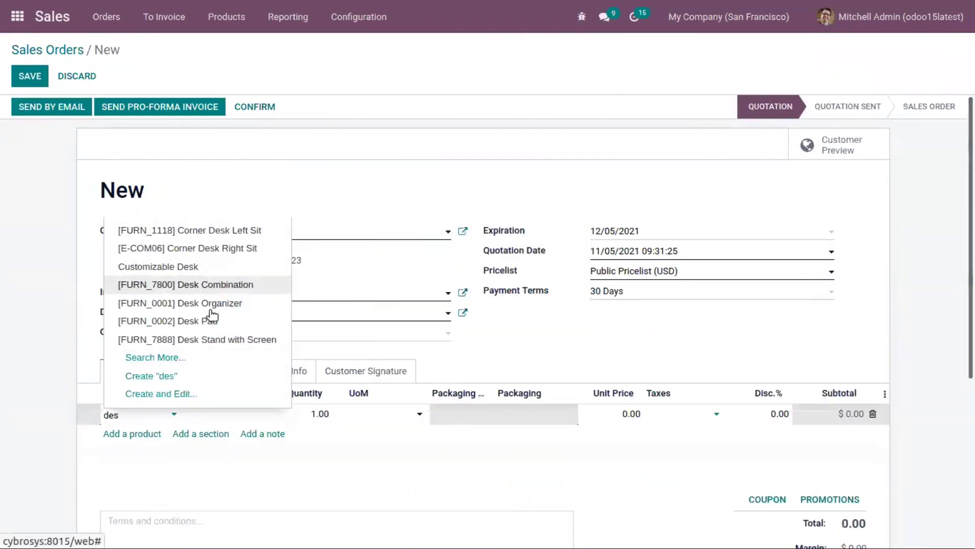
click(219, 321)
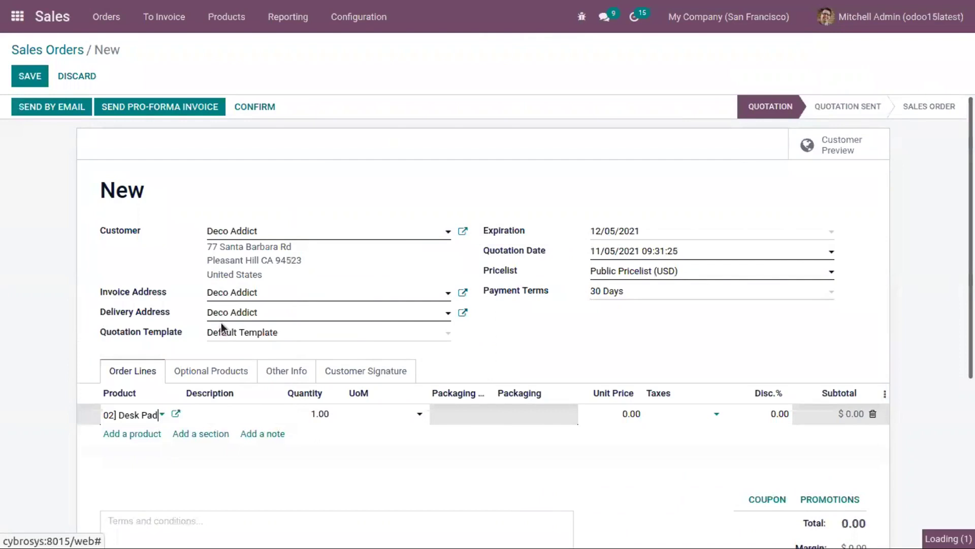
click(265, 106)
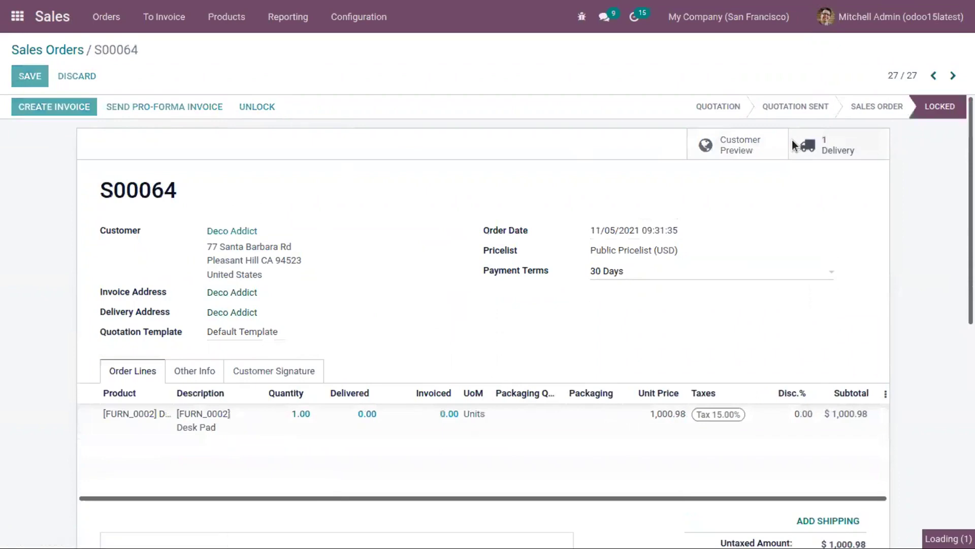
Open the new order's delivery, check which Desk Pad lot LIFO reserved, and validate it as an immediate transfer
click(792, 147)
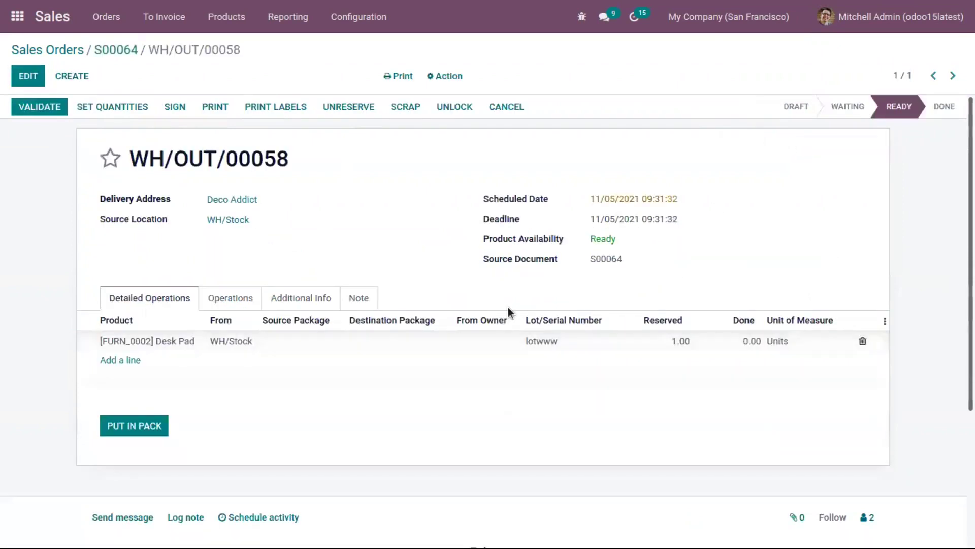
mouse_move(546, 324)
click(39, 106)
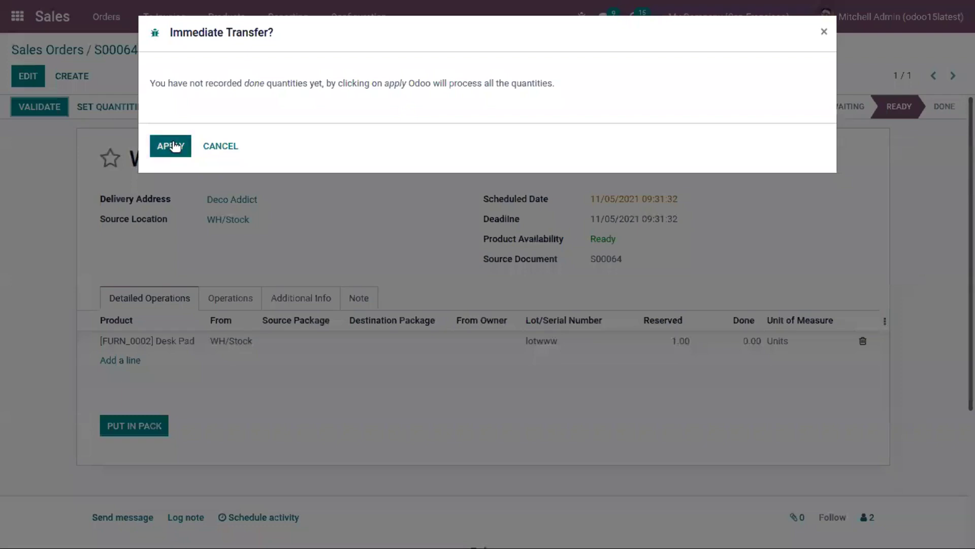
click(175, 147)
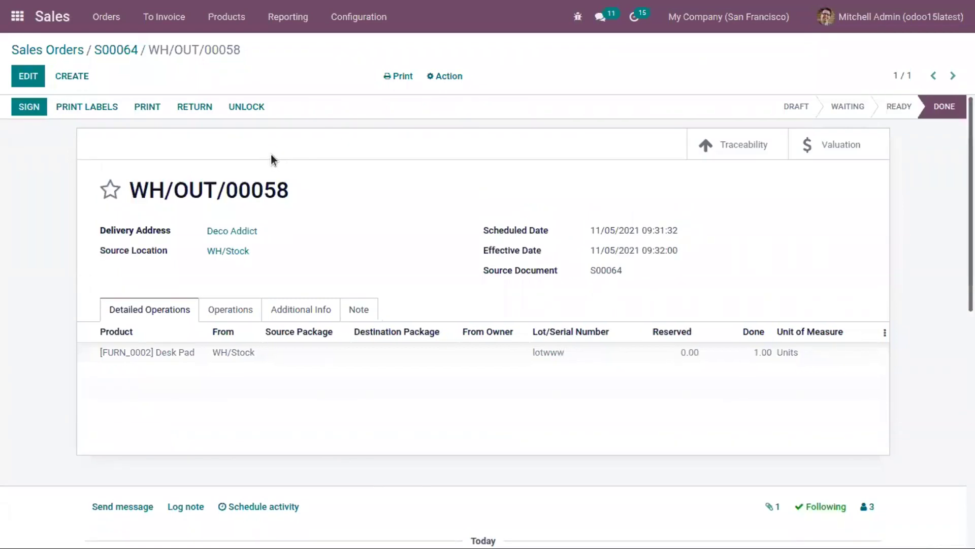
Open the [FURN_9001] Flipover product for editing and set its inventory tracking to By Lots
click(226, 17)
click(235, 50)
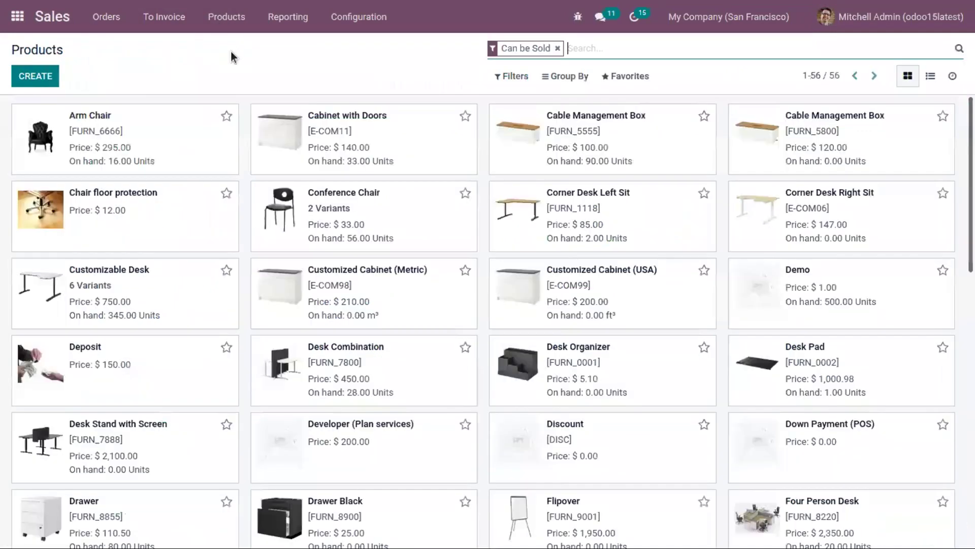
scroll(487, 320, down, 3)
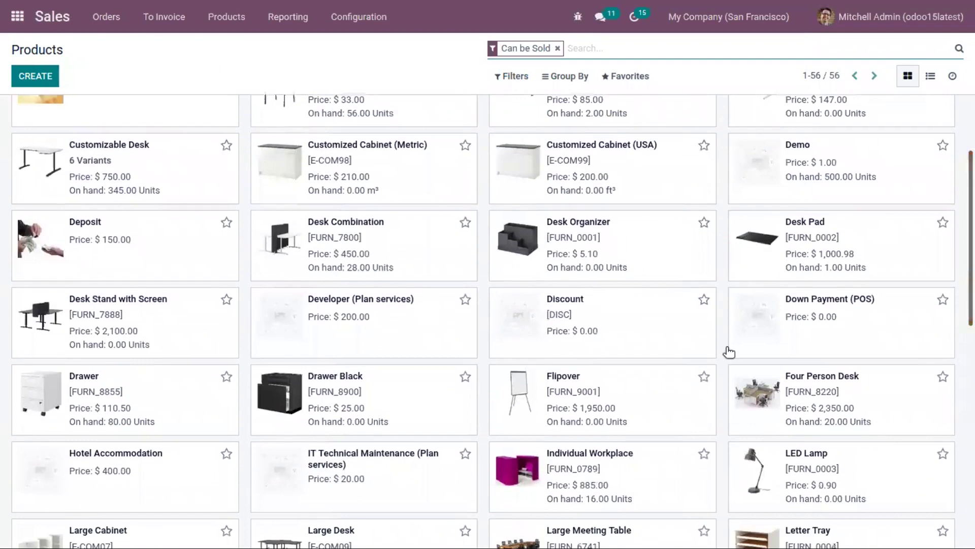
click(662, 388)
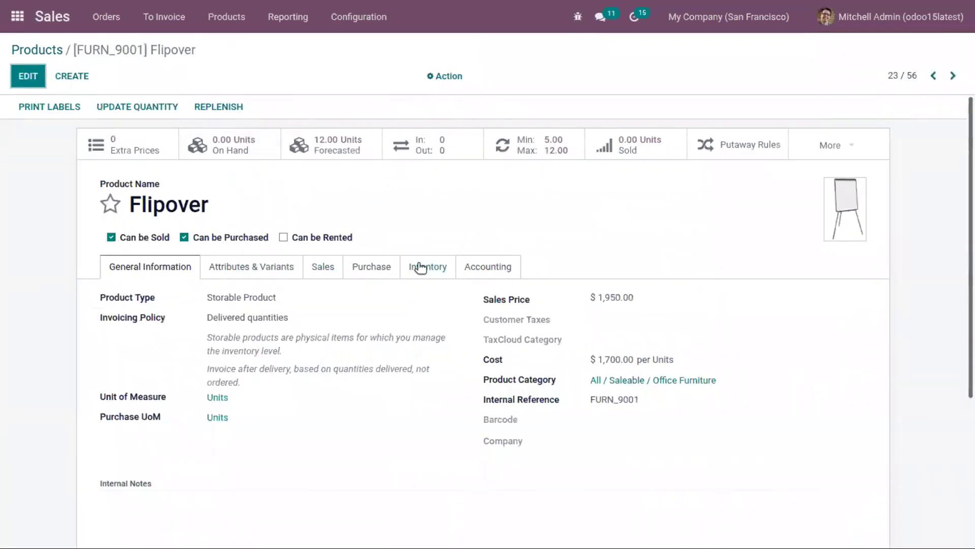
click(420, 266)
click(30, 78)
click(211, 475)
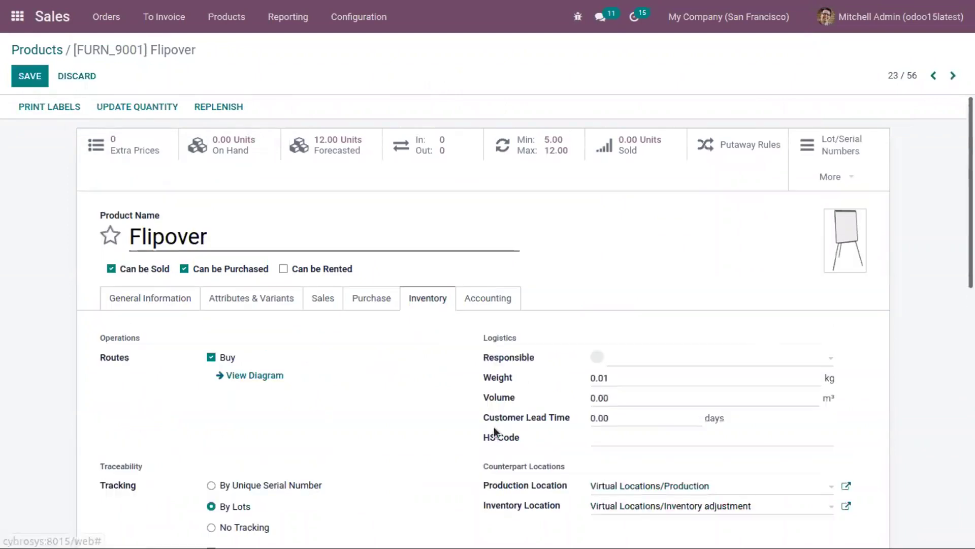
Enable Expiration Date on the Flipover, with an Expiration Time of 4 days and a Best Before Time of 2 days
scroll(236, 475, down, 4)
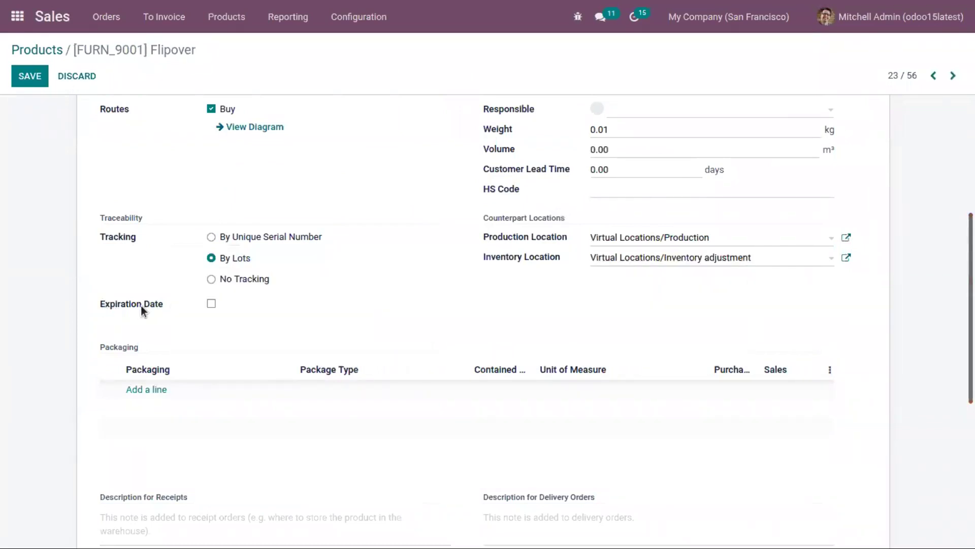
click(210, 304)
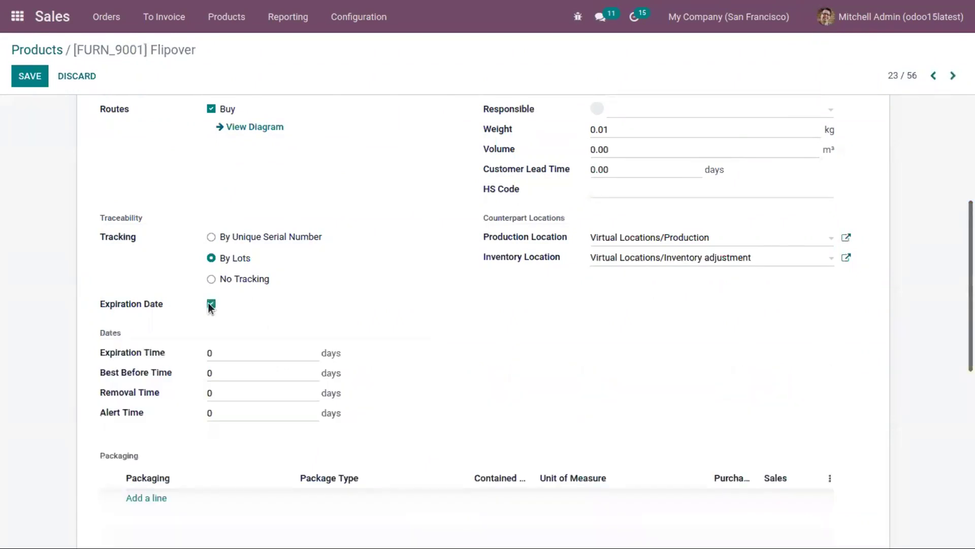
click(224, 353)
key(BackSpace)
text(4)
key(Tab)
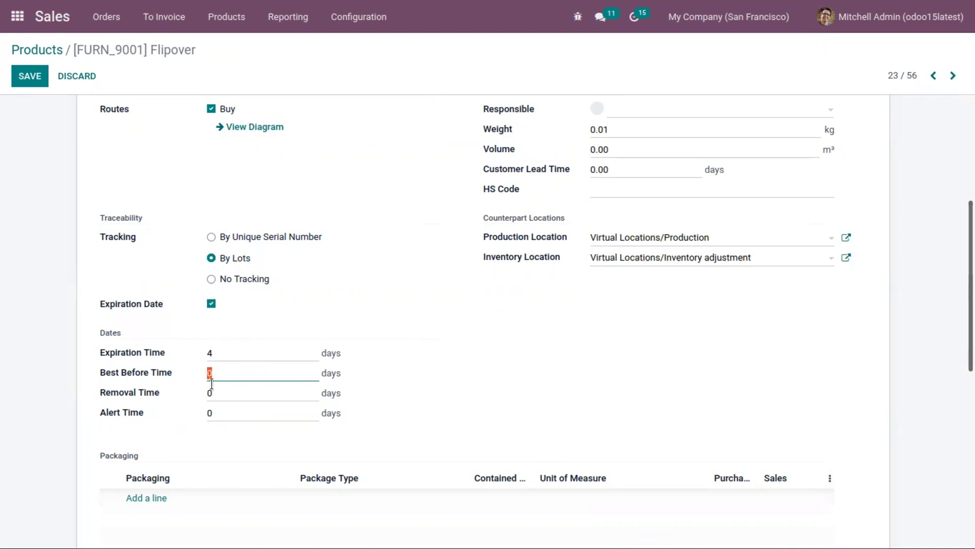
key(Tab)
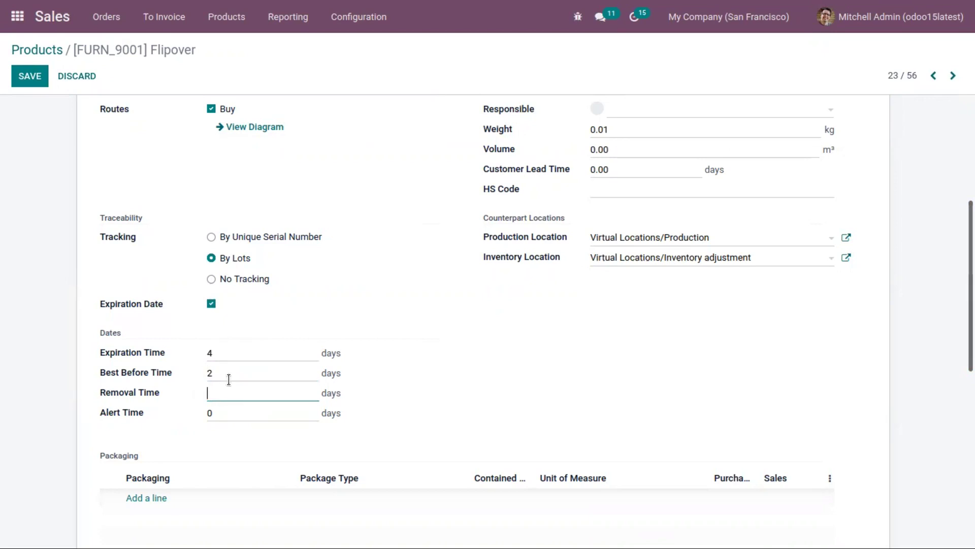
Set the Flipover's Removal Time to 2 days and Alert Time to 1 day, and save the product
mouse_move(142, 395)
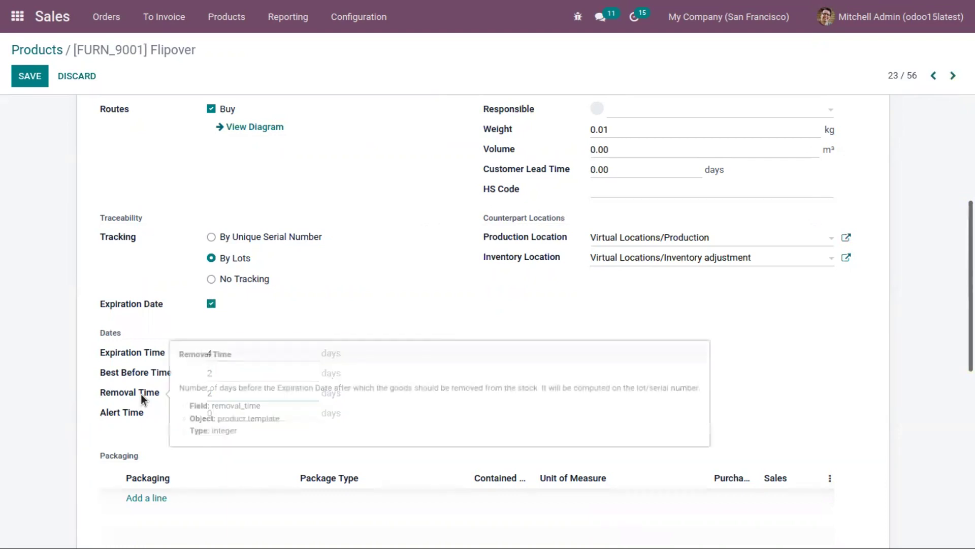
text(2)
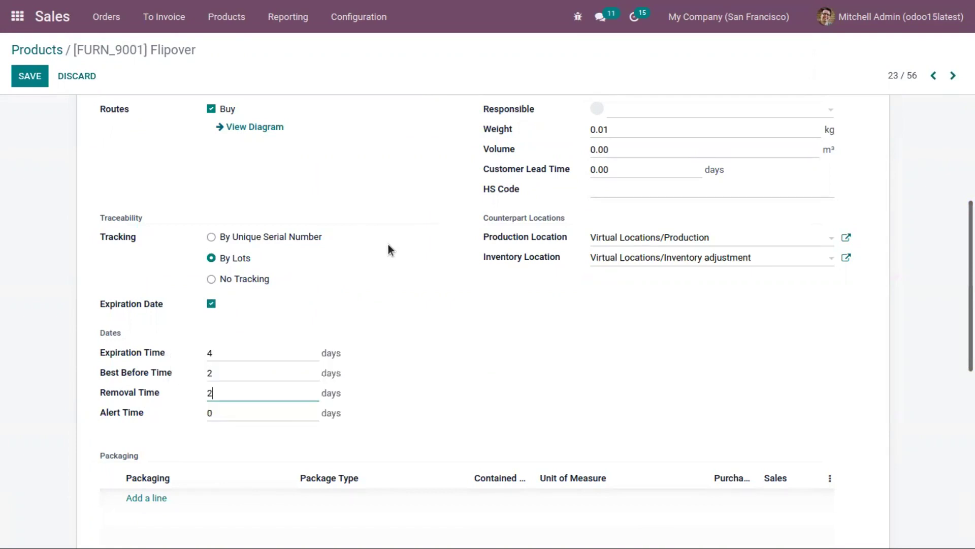
double_click(227, 413)
text(1)
scroll(406, 304, down, 1)
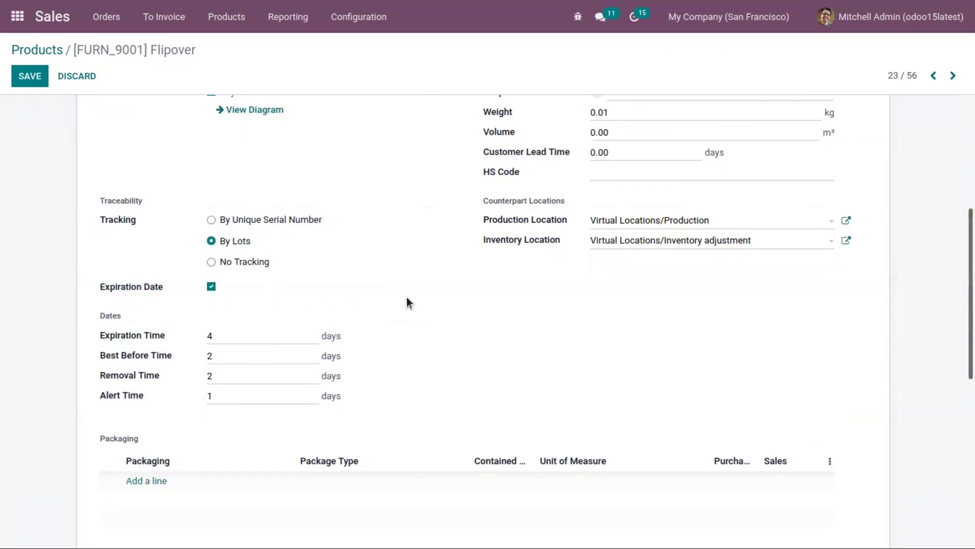
click(18, 80)
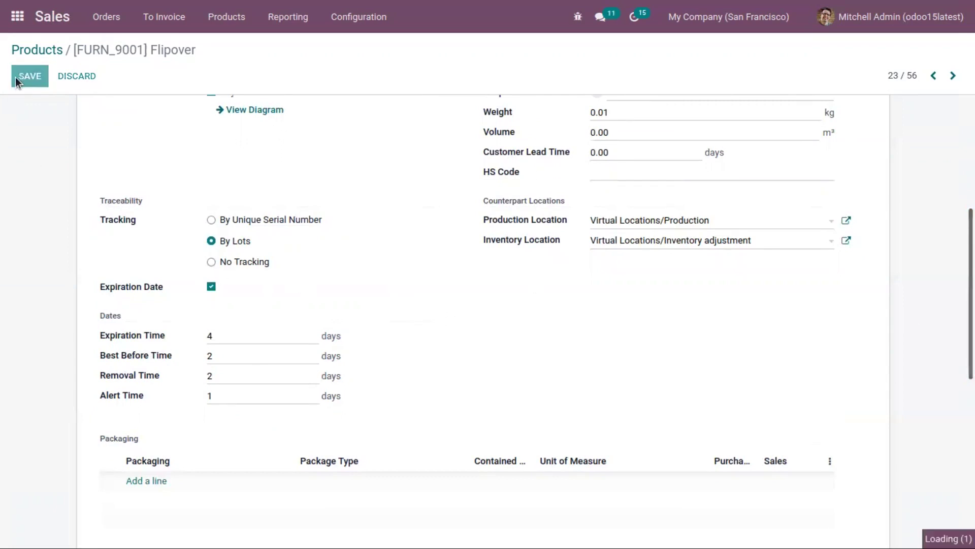
scroll(850, 316, up, 3)
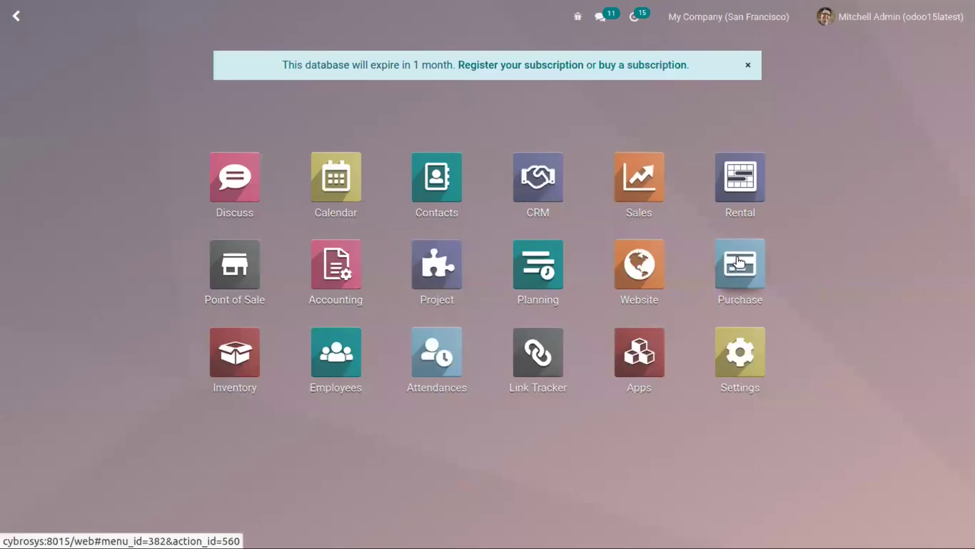
Switch to the Purchase app and start a new request for quotation with Azure Interior as vendor
click(697, 244)
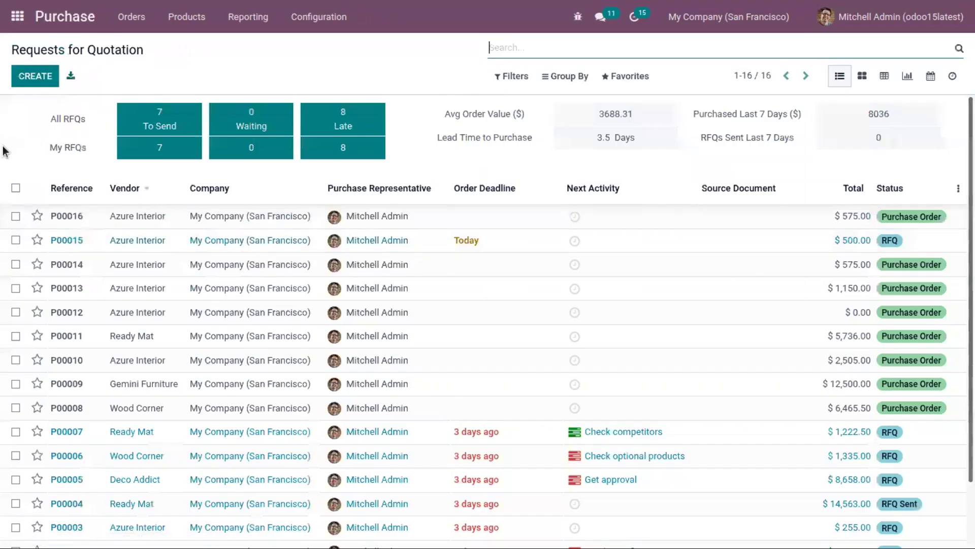
click(32, 75)
click(261, 212)
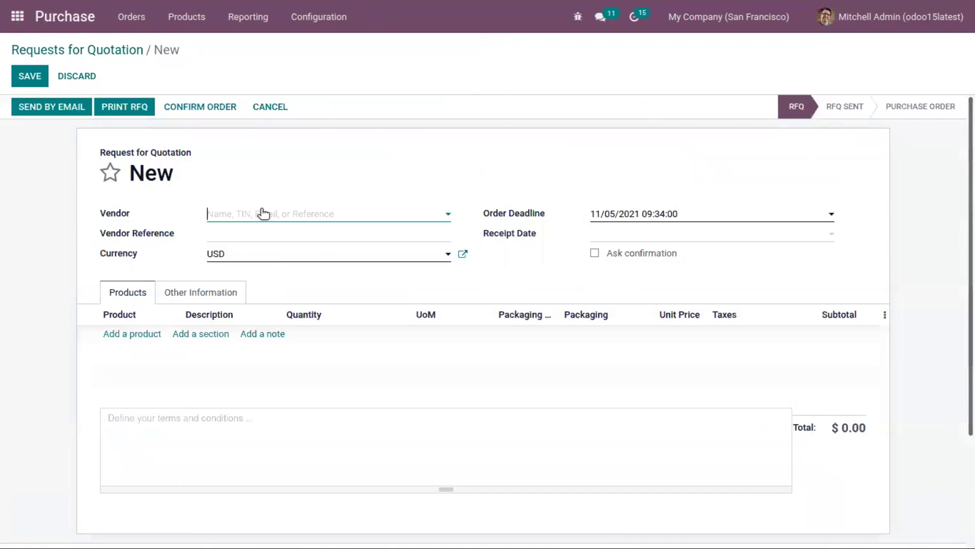
click(290, 236)
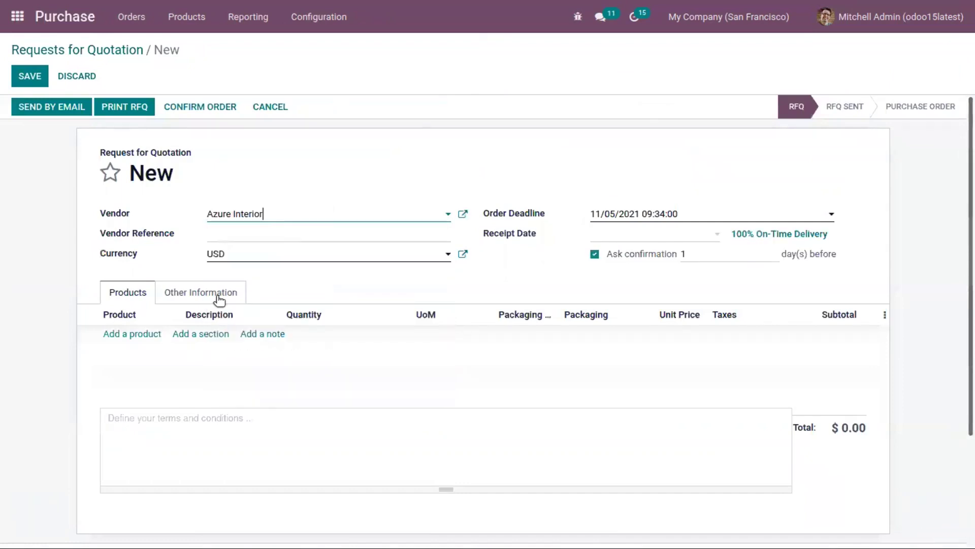
Add 3 units of [FURN_9001] Flipover to the request for quotation and confirm the order
click(130, 334)
text(fl)
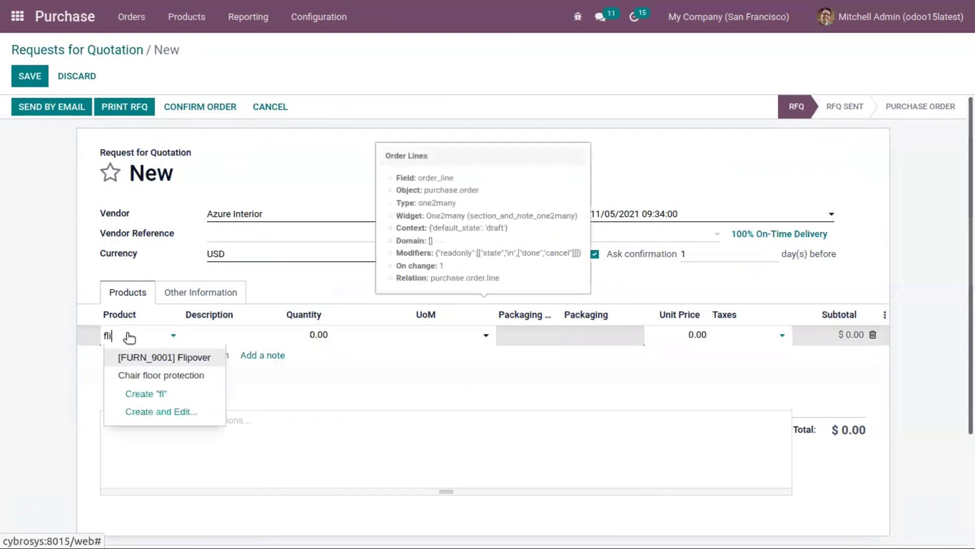
text(i)
click(173, 357)
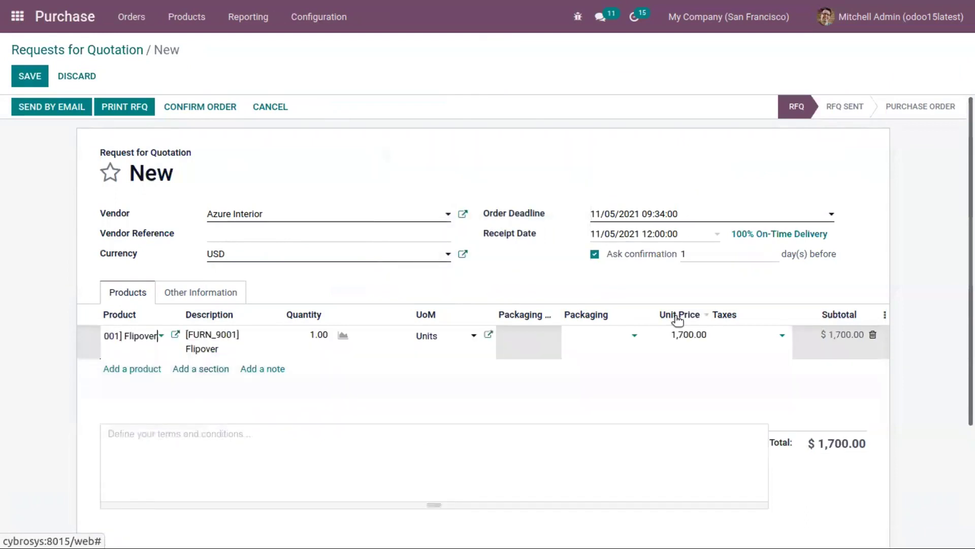
double_click(313, 333)
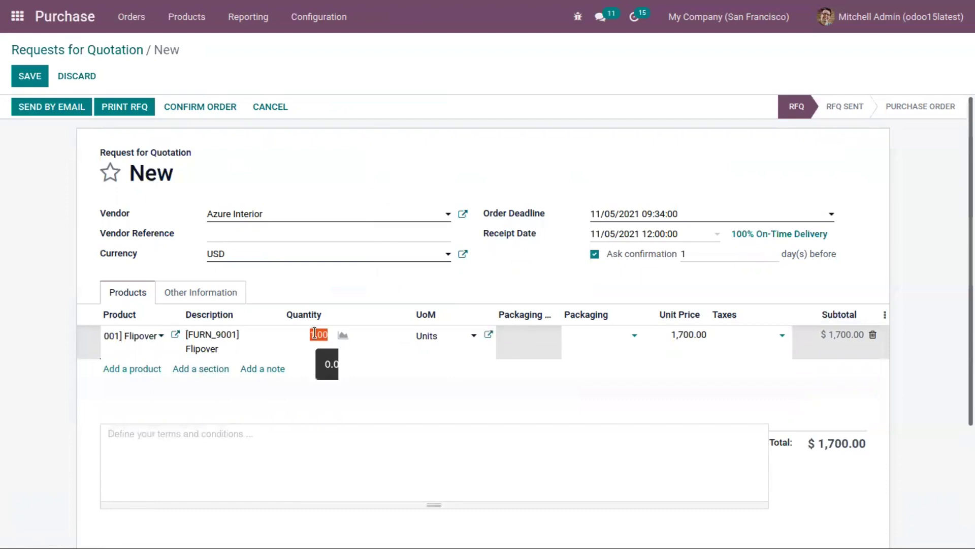
text(3)
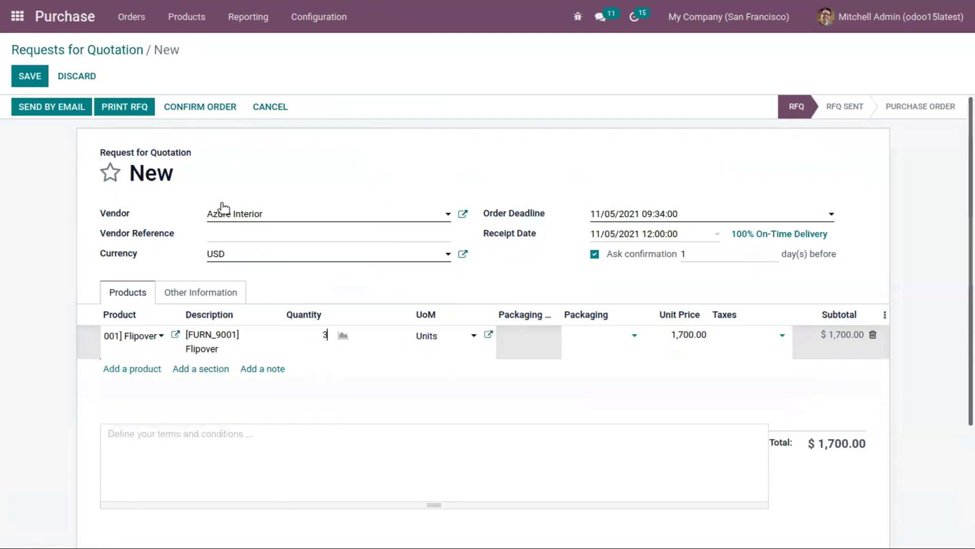
click(204, 105)
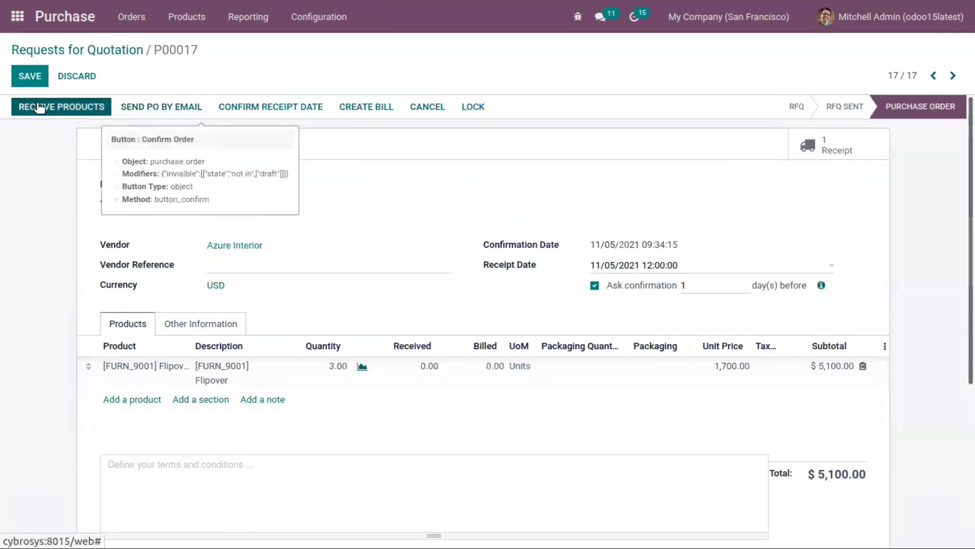
Open the order's receipt and record 1 done unit of the Flipover under lot333 in the detailed operations
click(38, 106)
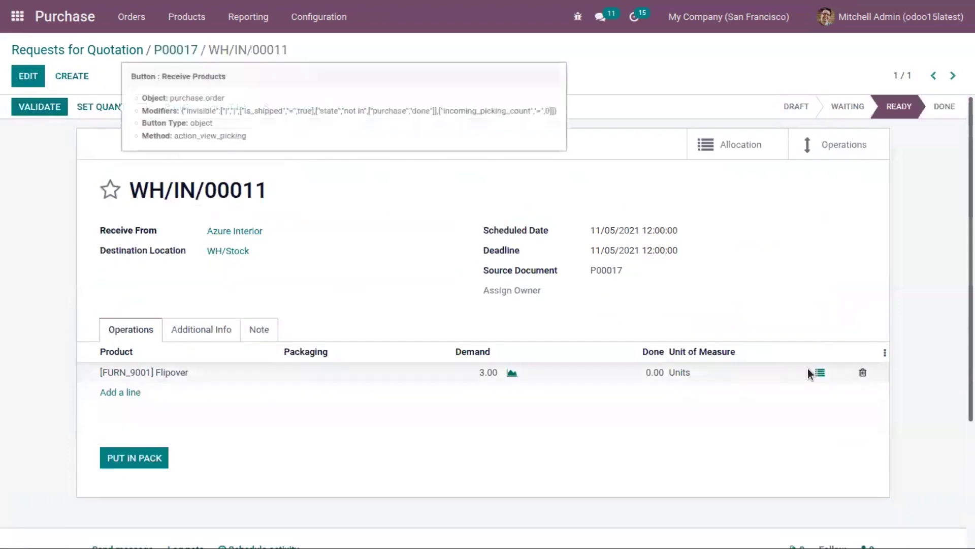
click(820, 373)
click(220, 173)
text(lot675)
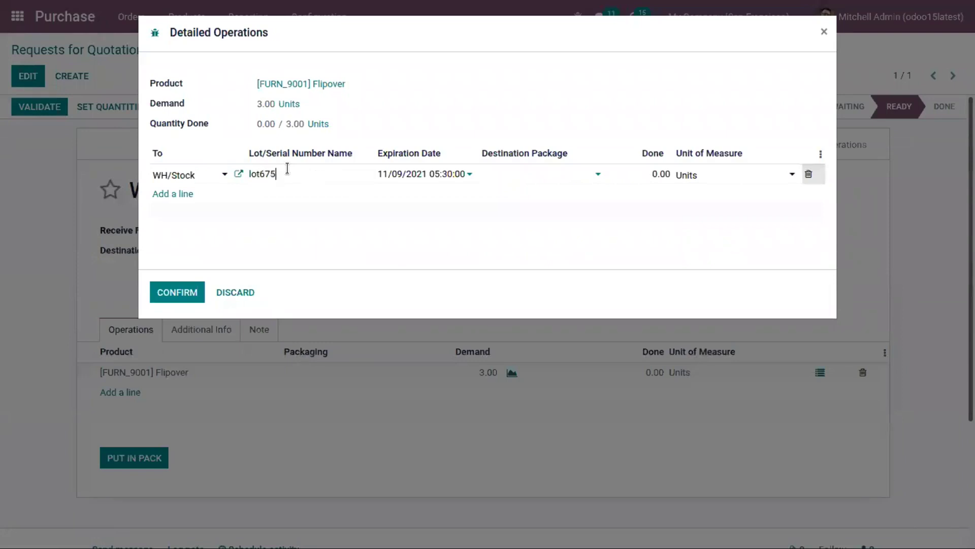
key(BackSpace)
key(BackSpace)
text(333)
click(657, 176)
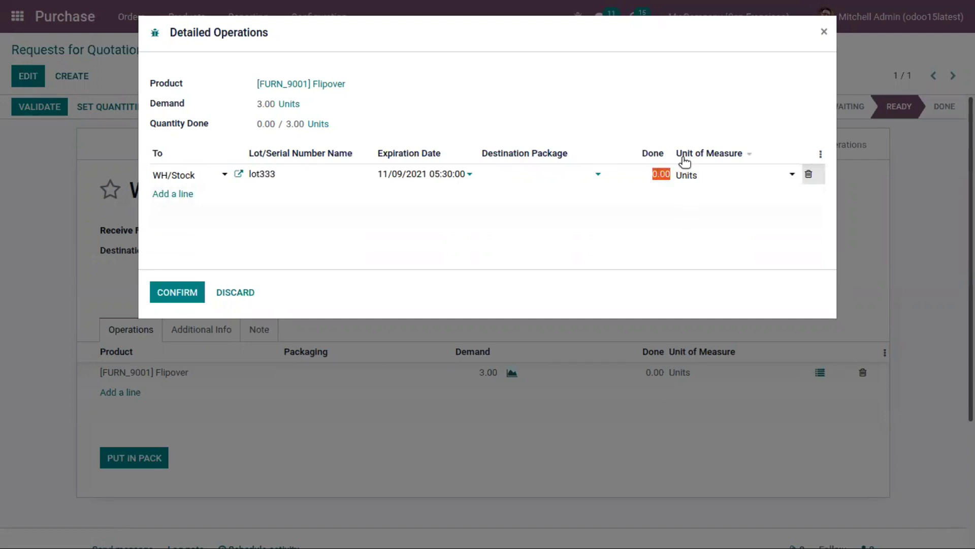
text(1)
Add a second lot line for lot777 with expiration date 11/11/2021 05:30:00 and 2 units done
click(204, 197)
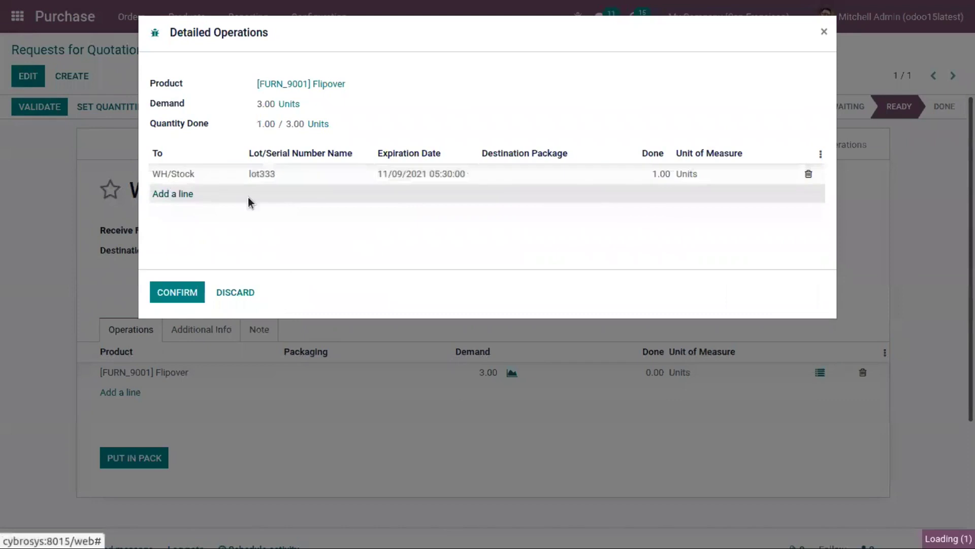
click(272, 196)
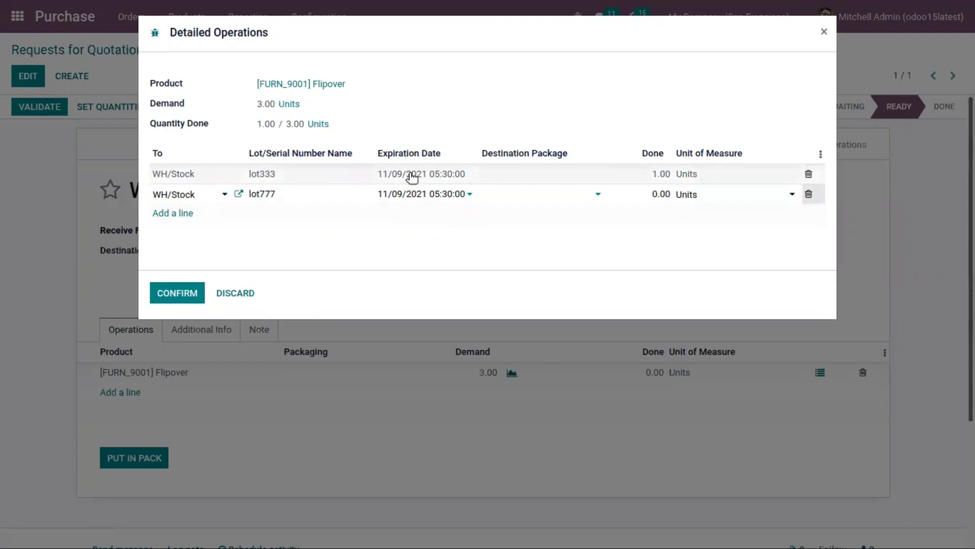
click(425, 196)
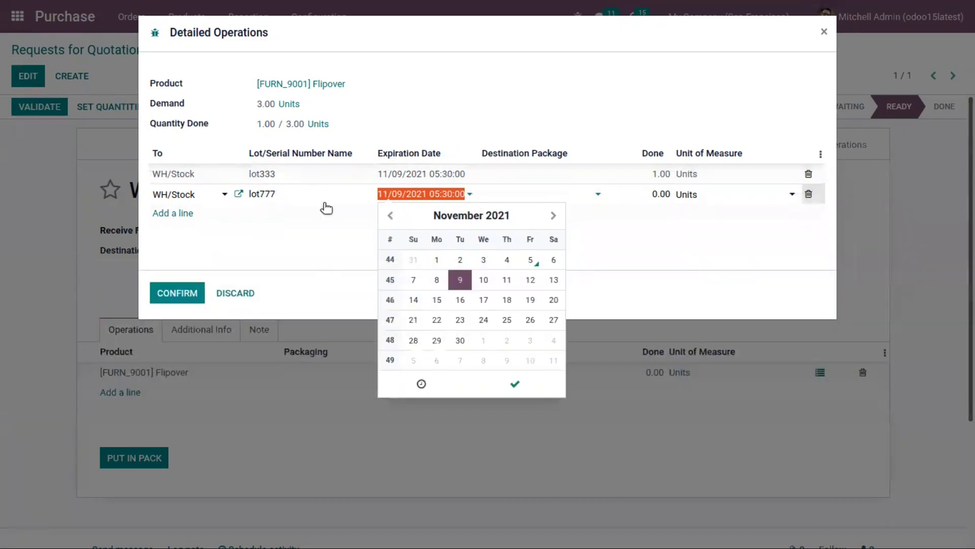
click(505, 280)
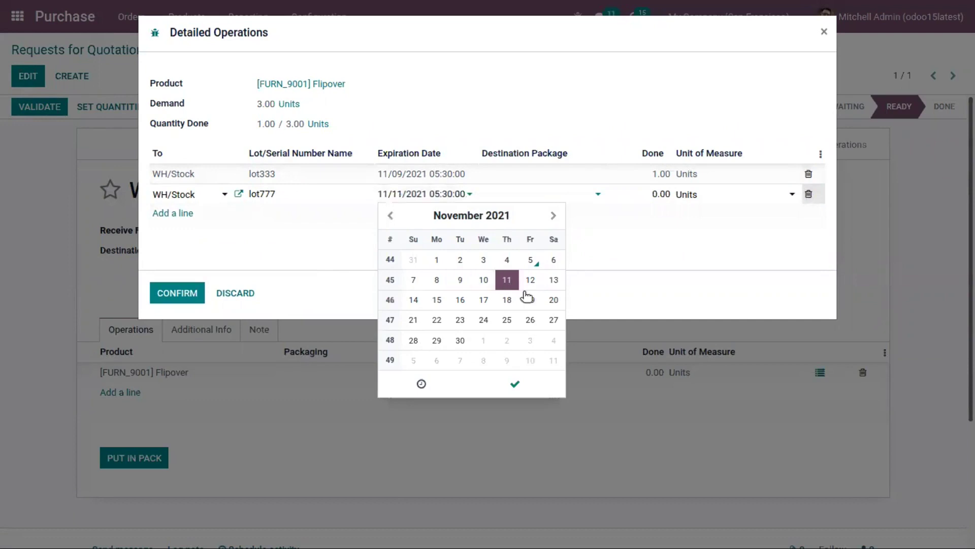
click(517, 382)
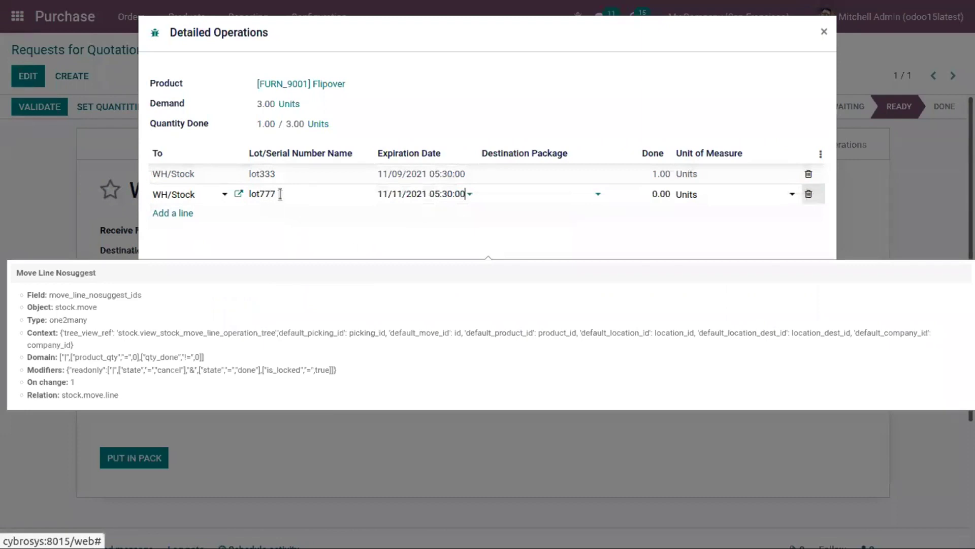
double_click(664, 193)
key(BackSpace)
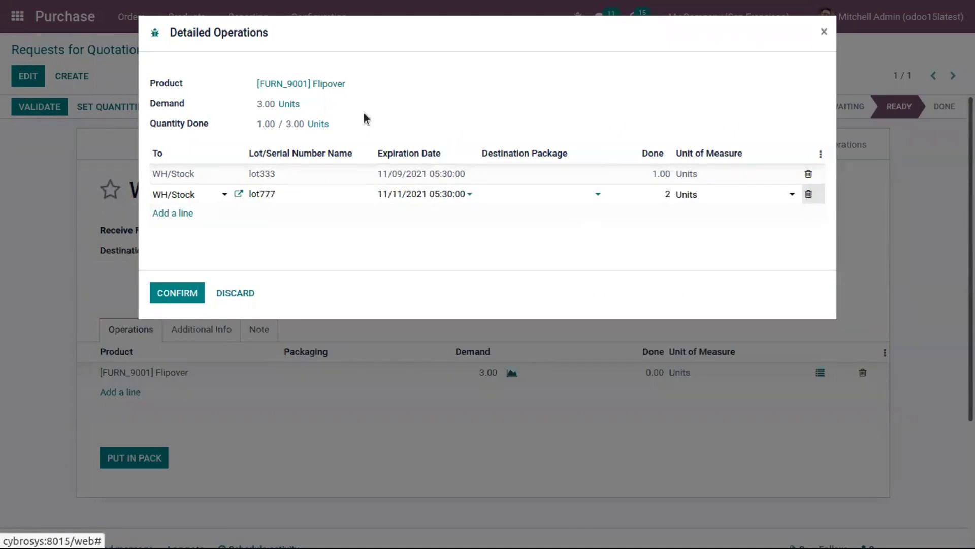
Confirm the lot lines and validate the Flipover receipt, opening its traceability report to check the received lots
click(179, 297)
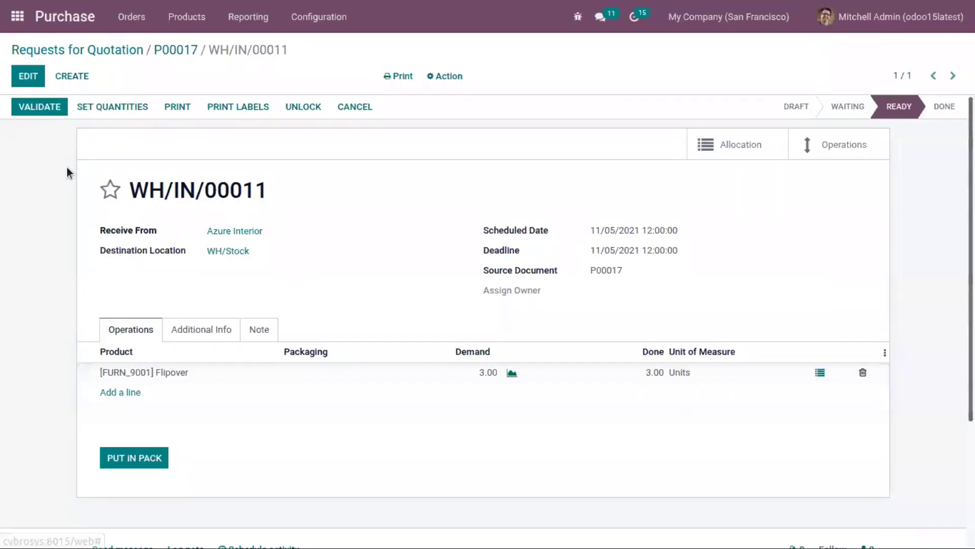
click(43, 108)
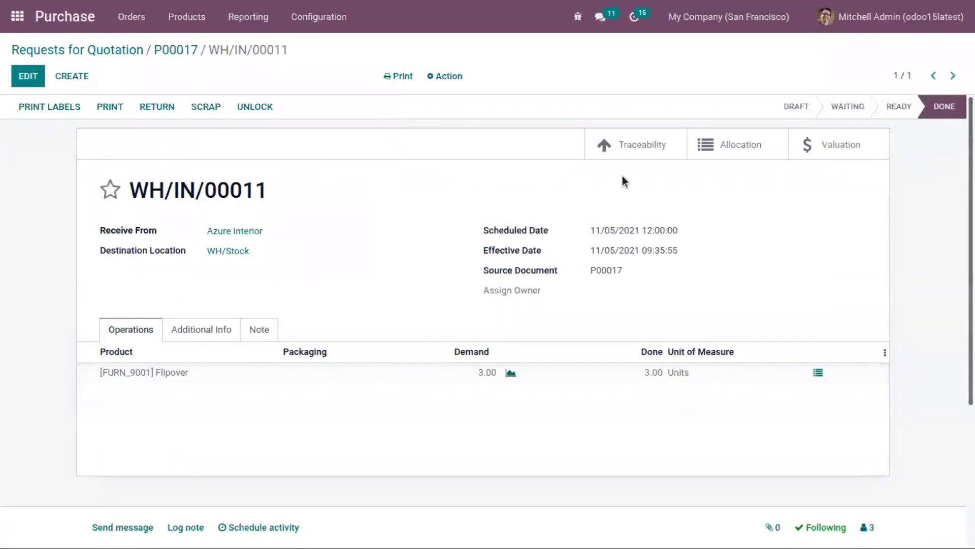
click(625, 151)
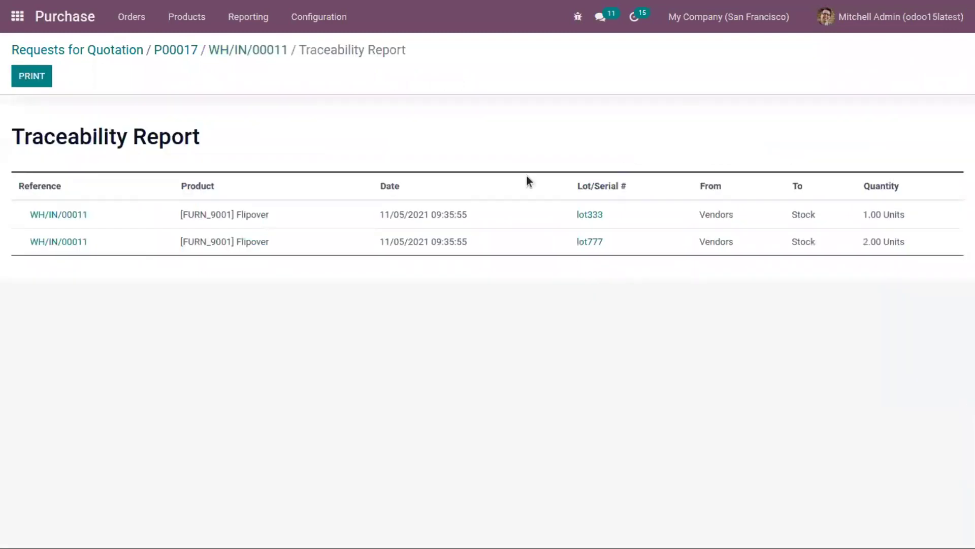
Switch to Inventory, expand the Flipover group in the lots and serial numbers list, and open lot333 to check its dates
click(17, 18)
click(287, 344)
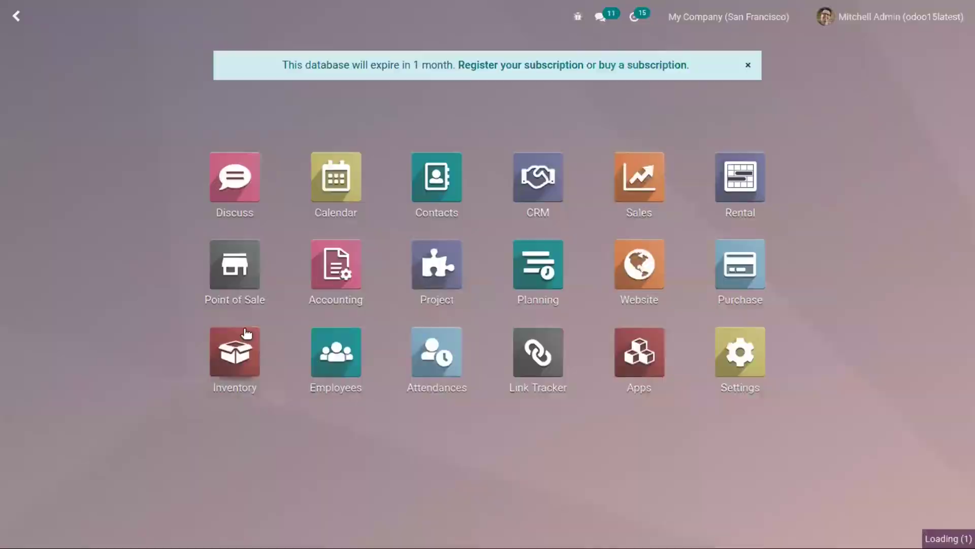
click(259, 18)
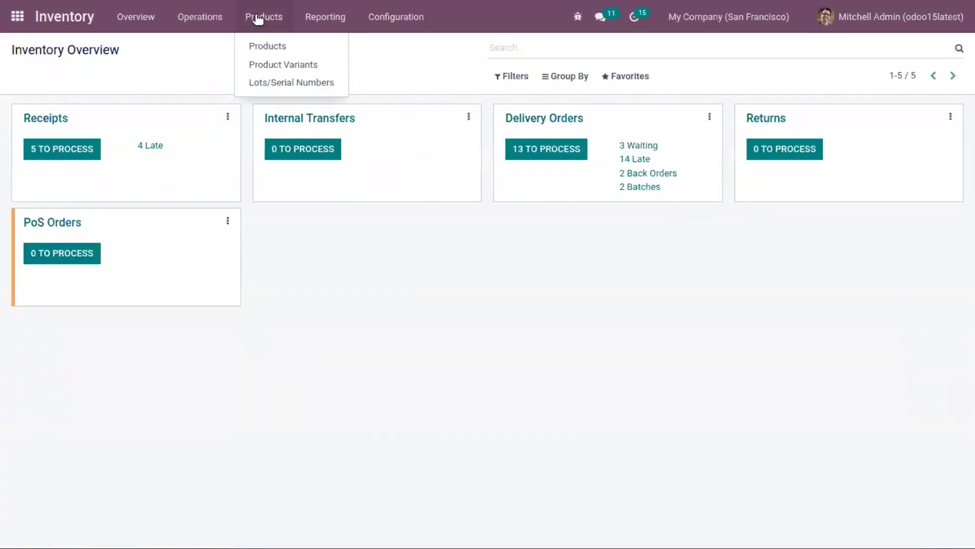
click(281, 82)
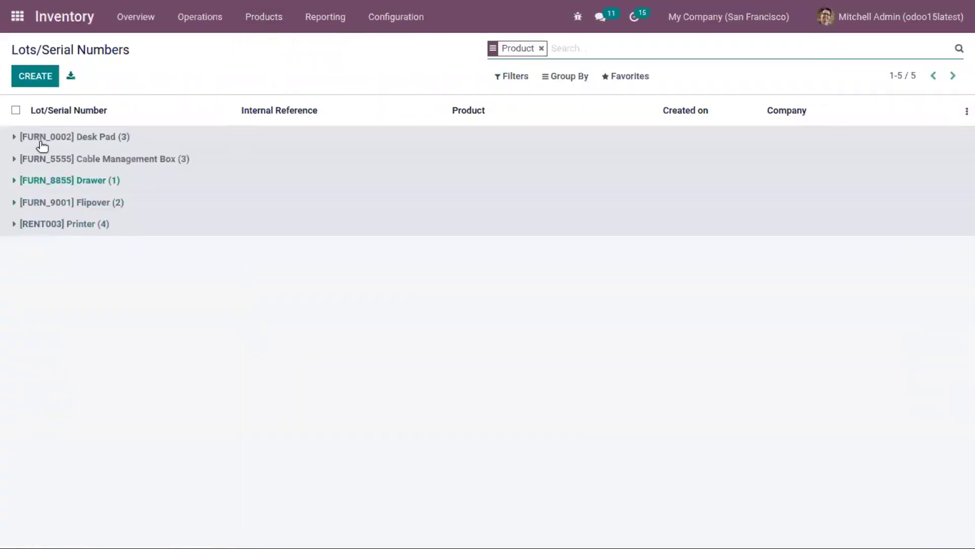
click(17, 201)
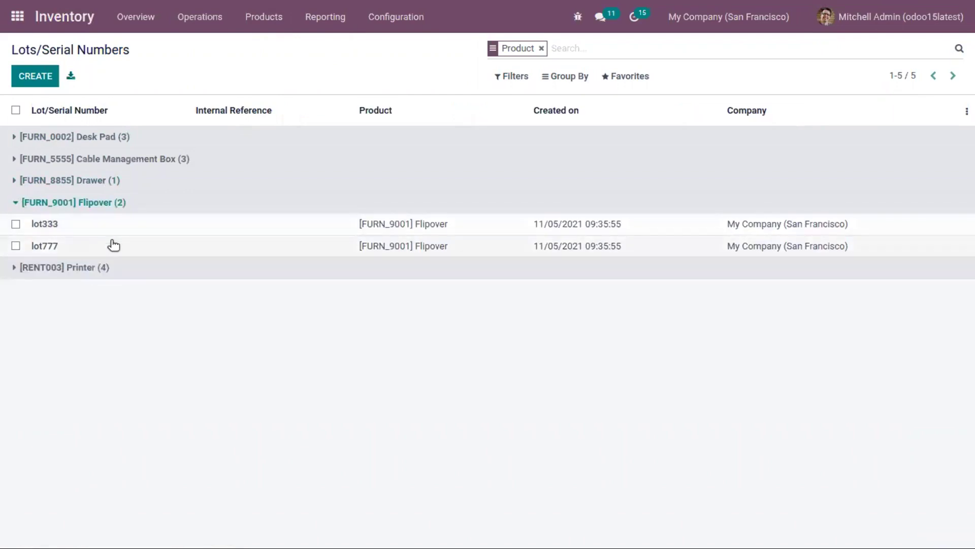
click(96, 227)
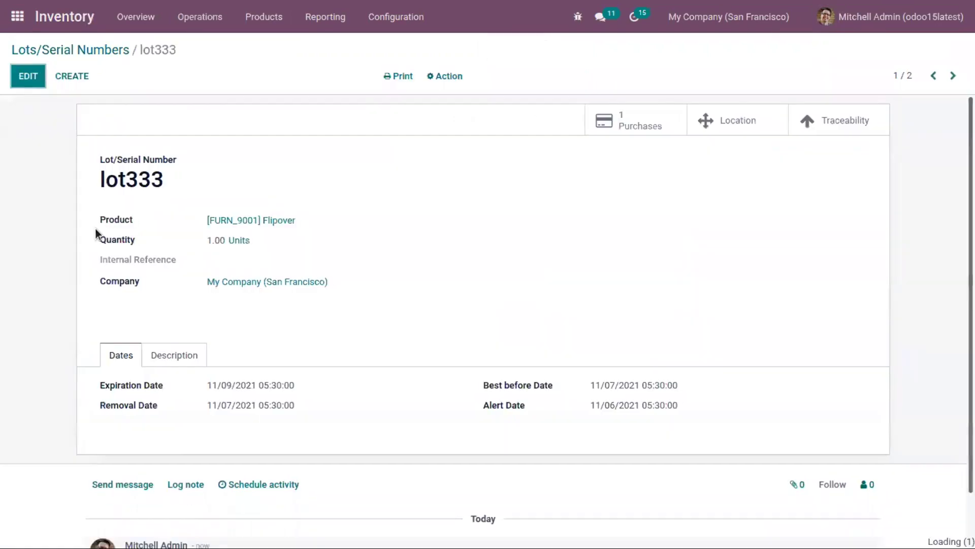
Open lot333's removal date for editing, then save the record and return to the lots list
click(23, 77)
click(239, 404)
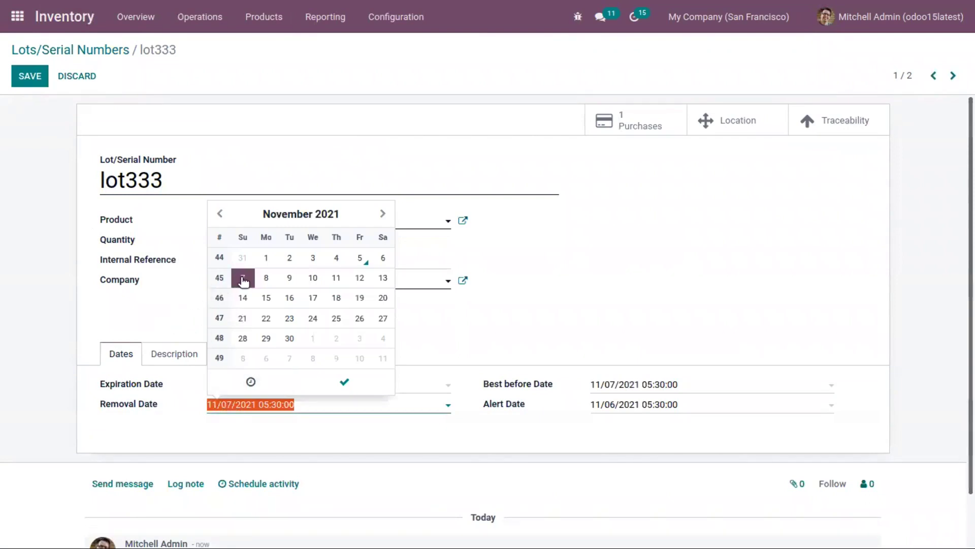
click(147, 322)
click(31, 77)
click(78, 49)
Compare the expiration and removal dates of the Flipover's lot777 and lot333
click(110, 247)
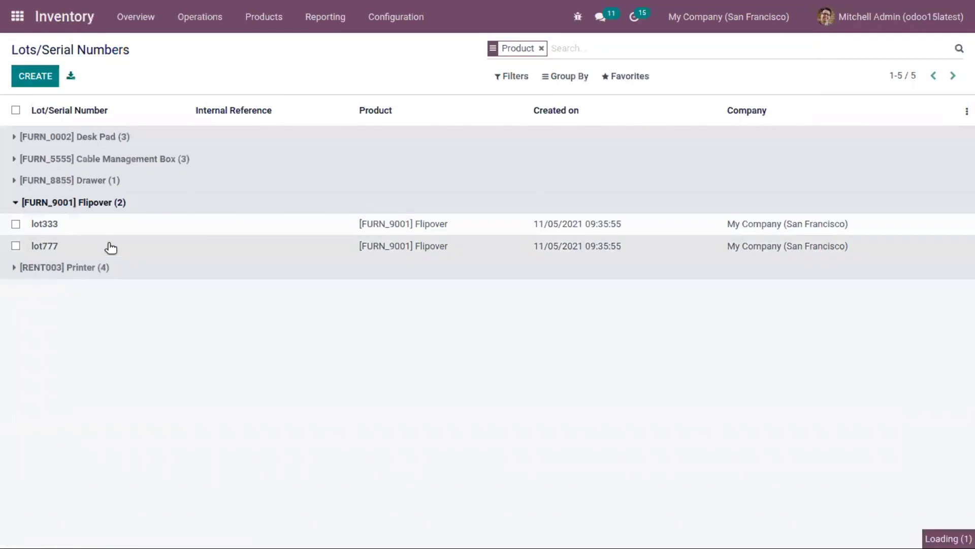
mouse_move(108, 243)
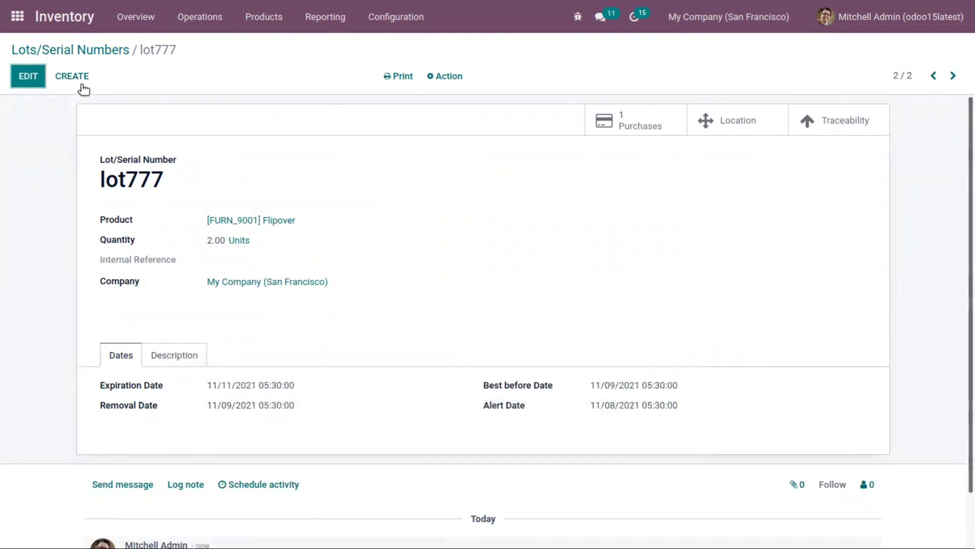
click(89, 49)
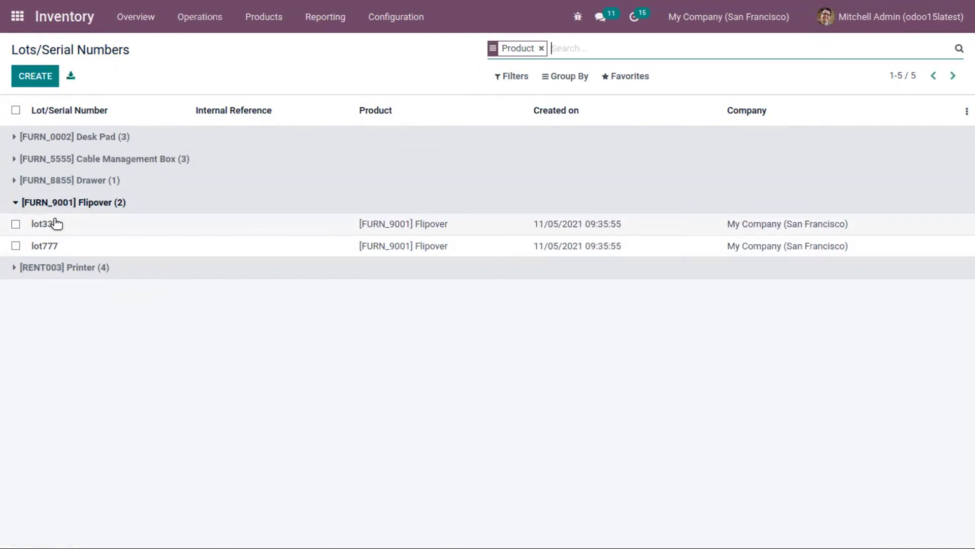
click(133, 225)
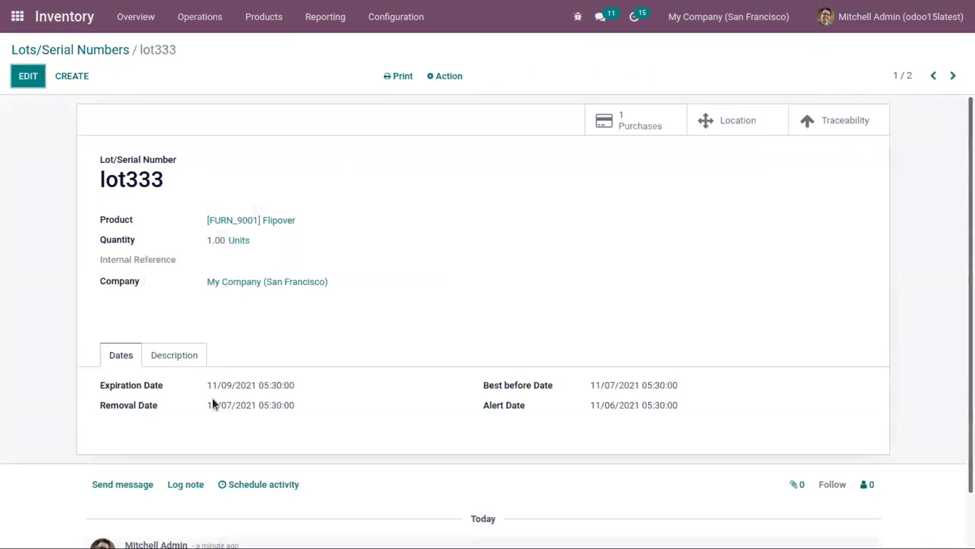
click(72, 50)
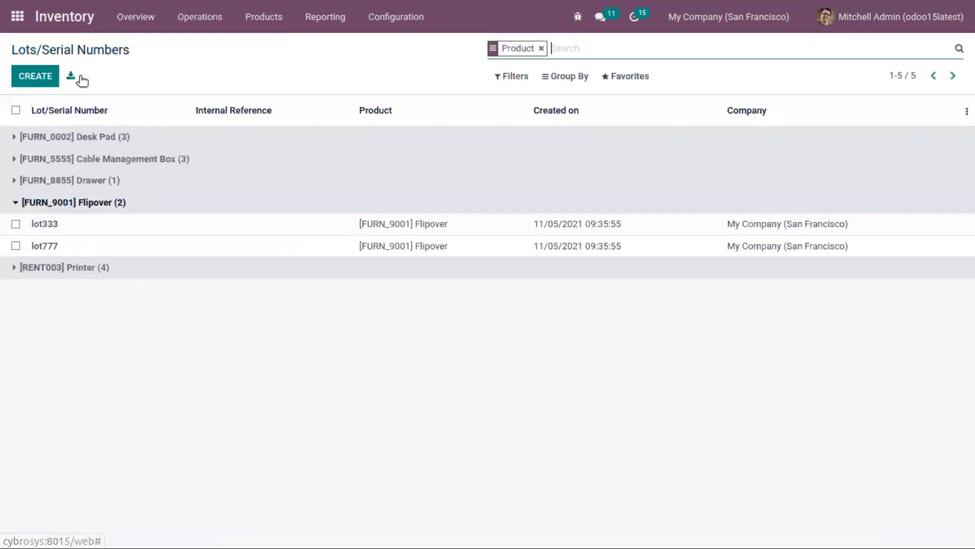
click(129, 250)
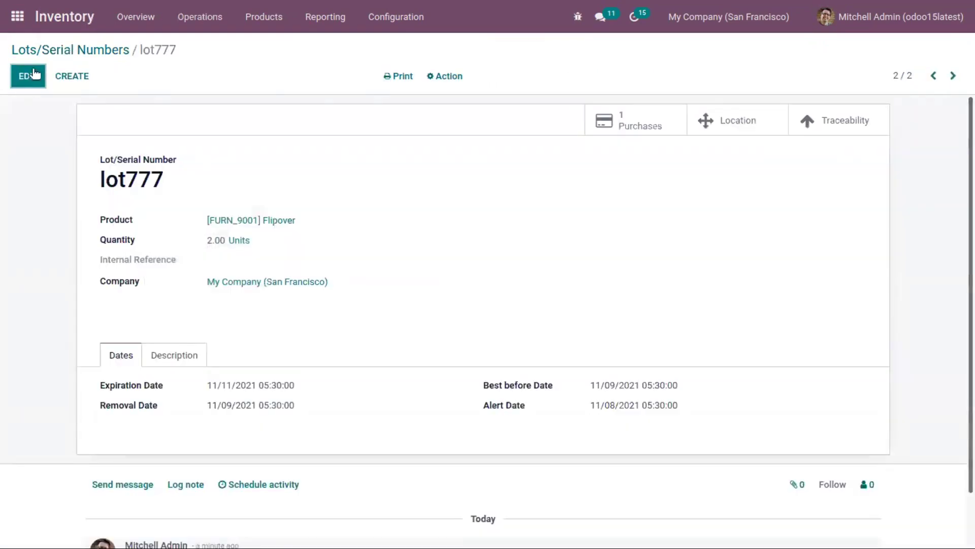
click(79, 51)
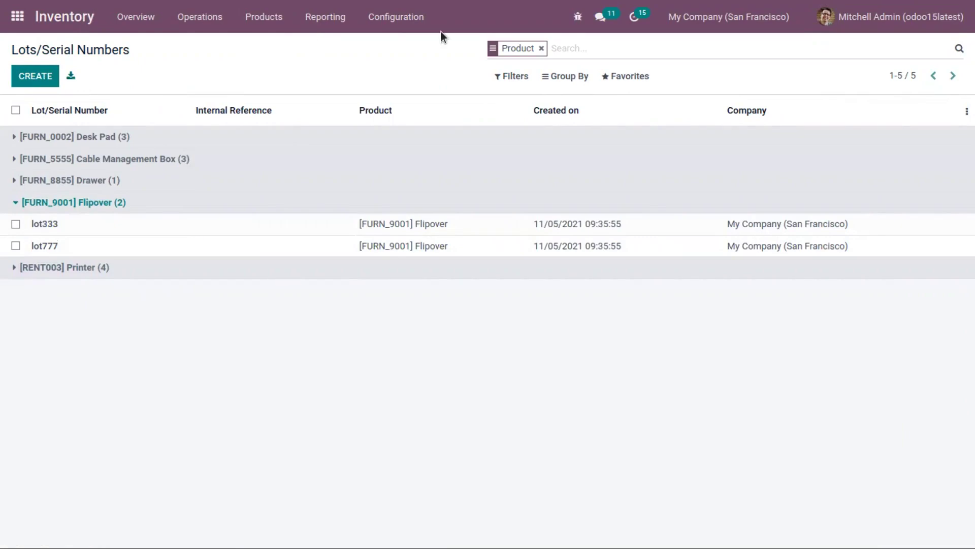
Set the removal strategy of the WH/Stock storage location to First Expiry First Out (FEFO) and save it
click(381, 20)
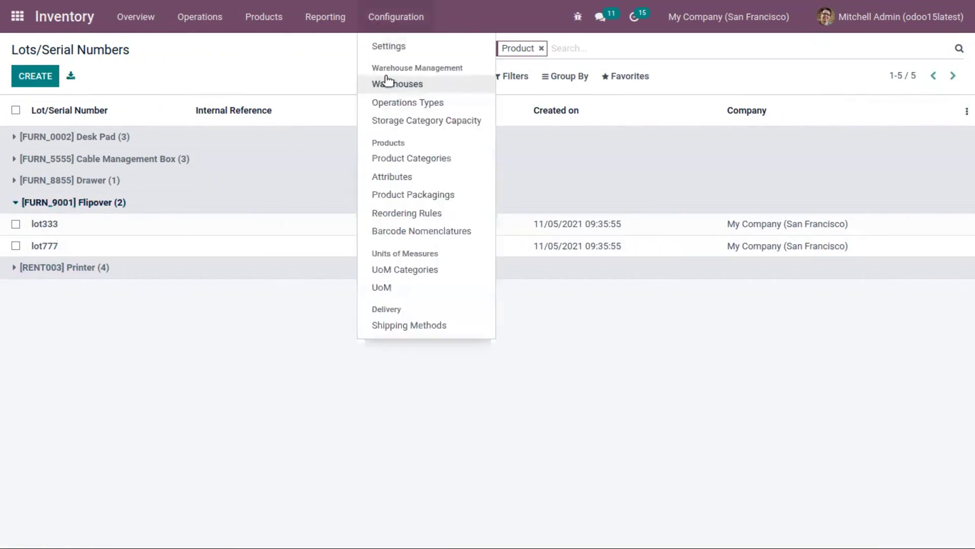
click(382, 46)
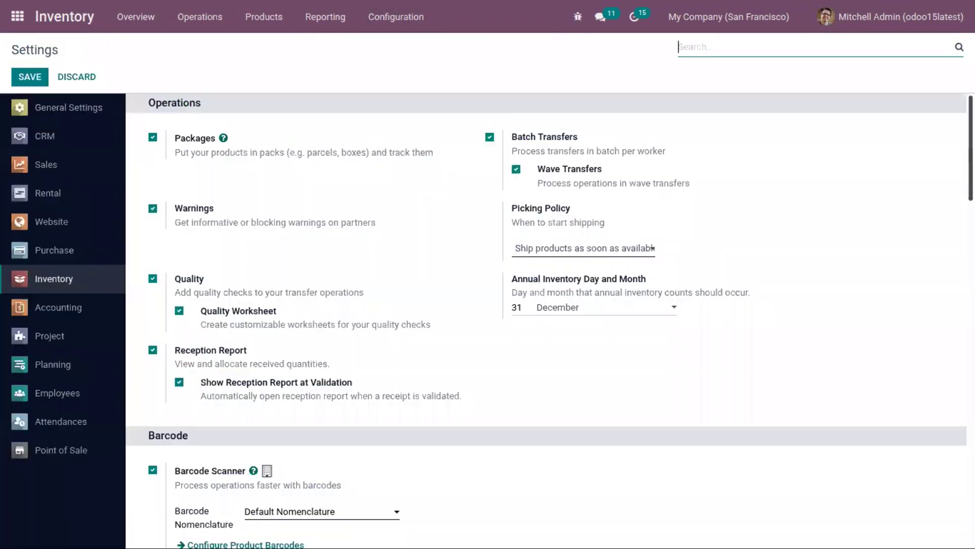
scroll(285, 364, down, 10)
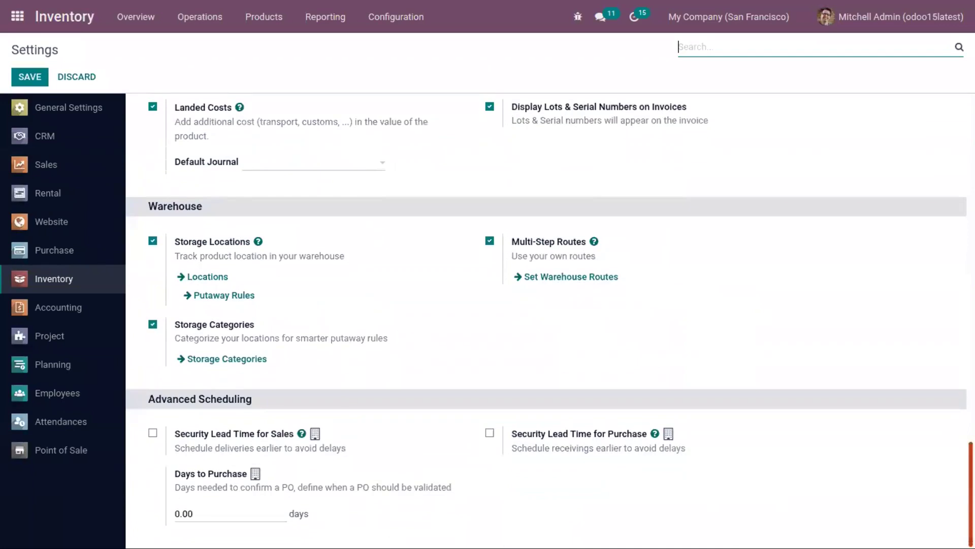
click(209, 277)
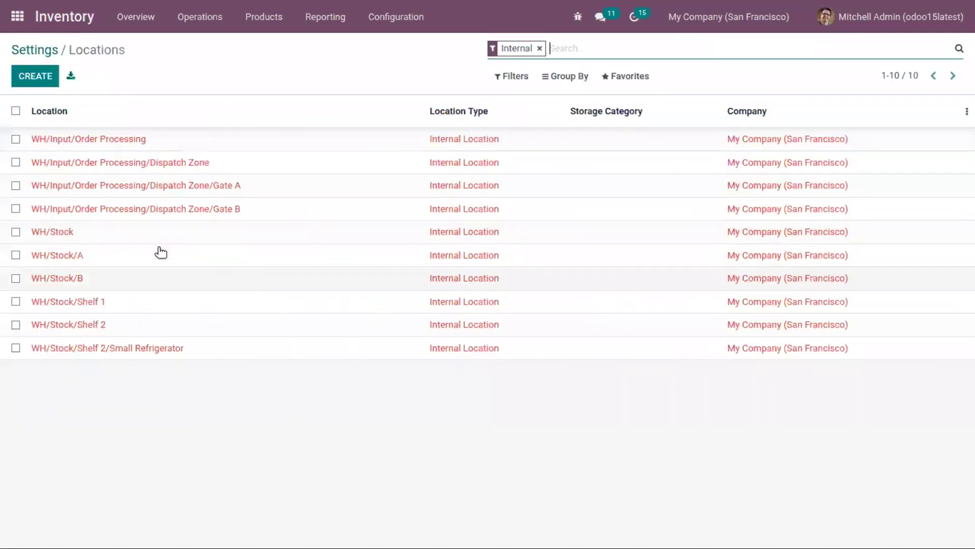
click(120, 232)
click(28, 76)
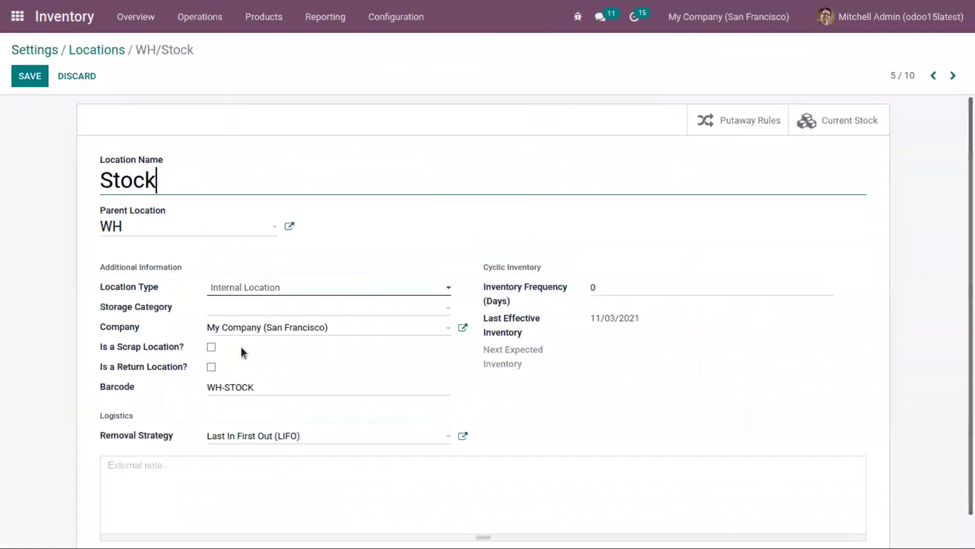
click(320, 435)
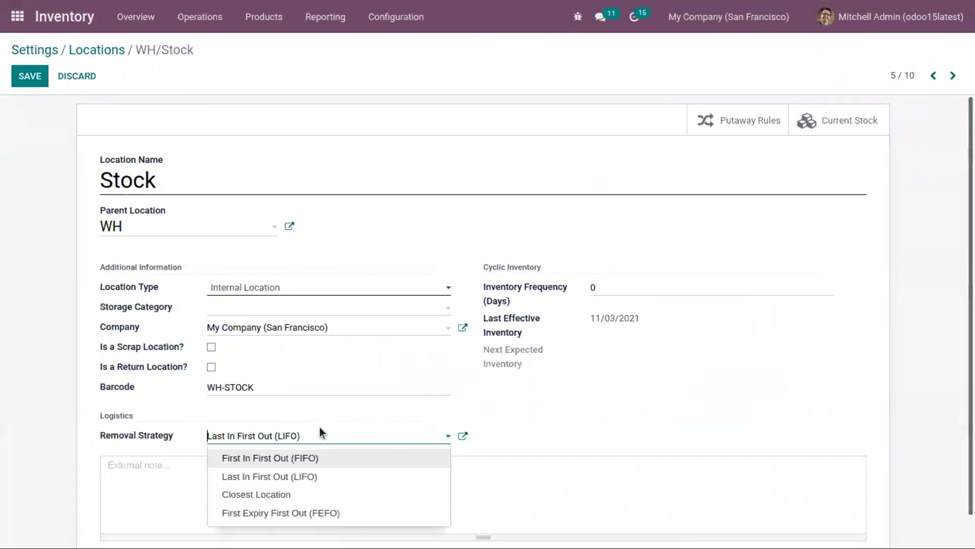
click(301, 513)
click(26, 75)
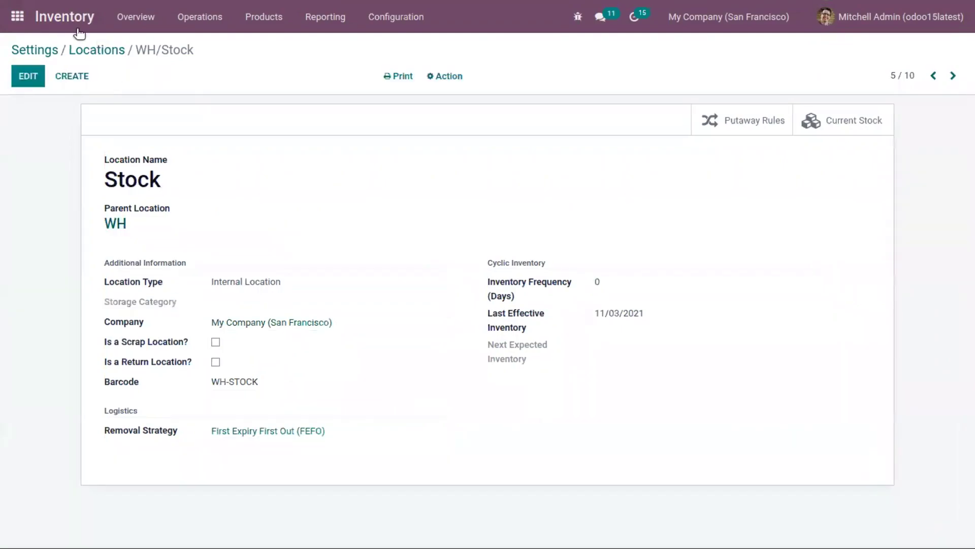
Switch to Sales and create a new sales order for the customer Deco Addict
click(20, 18)
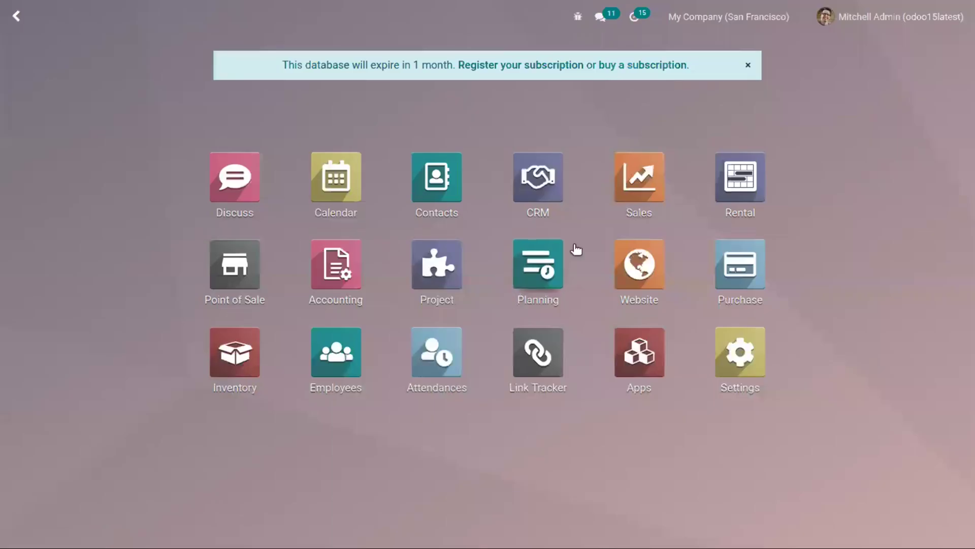
click(626, 170)
click(104, 16)
click(96, 64)
click(51, 77)
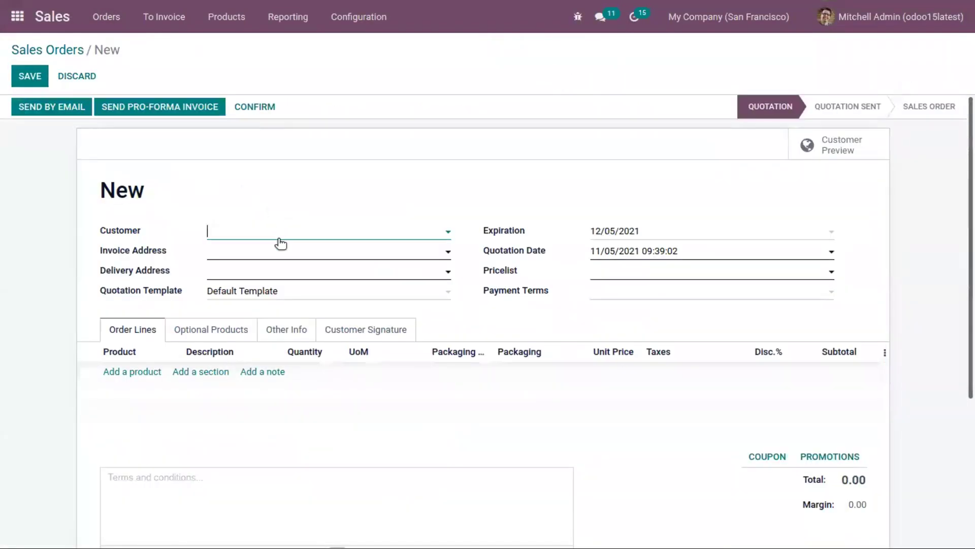
click(279, 233)
click(288, 255)
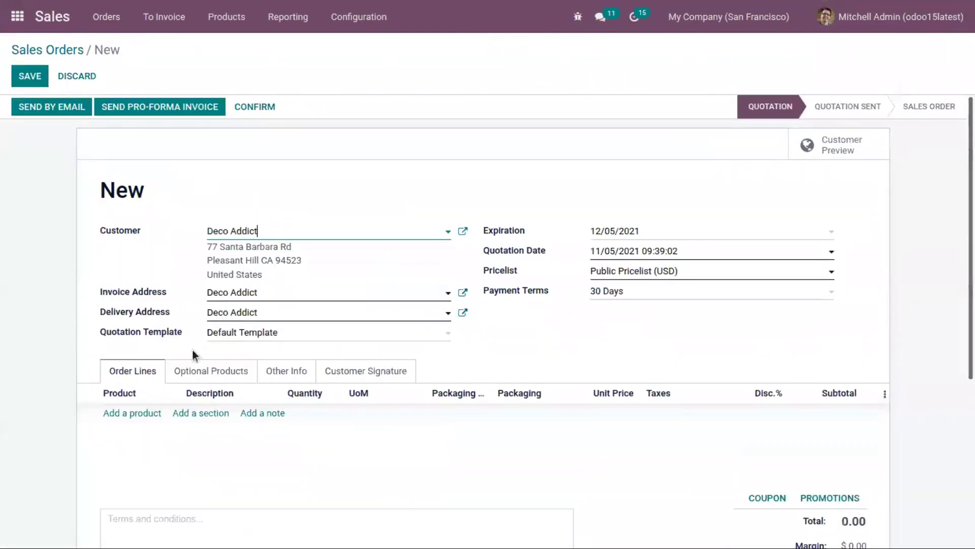
Add [FURN_9001] Flipover as an order line and confirm the quotation
click(151, 412)
text(flip)
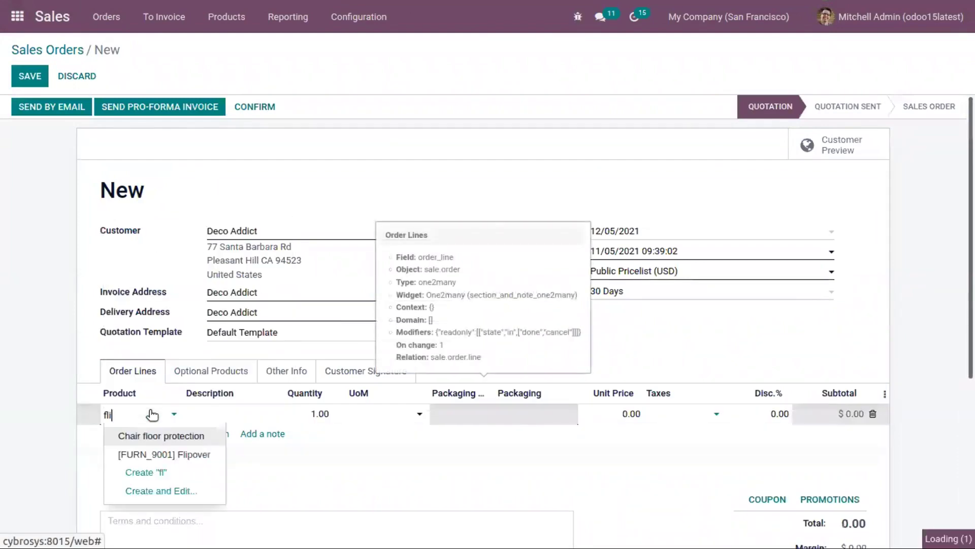
click(173, 435)
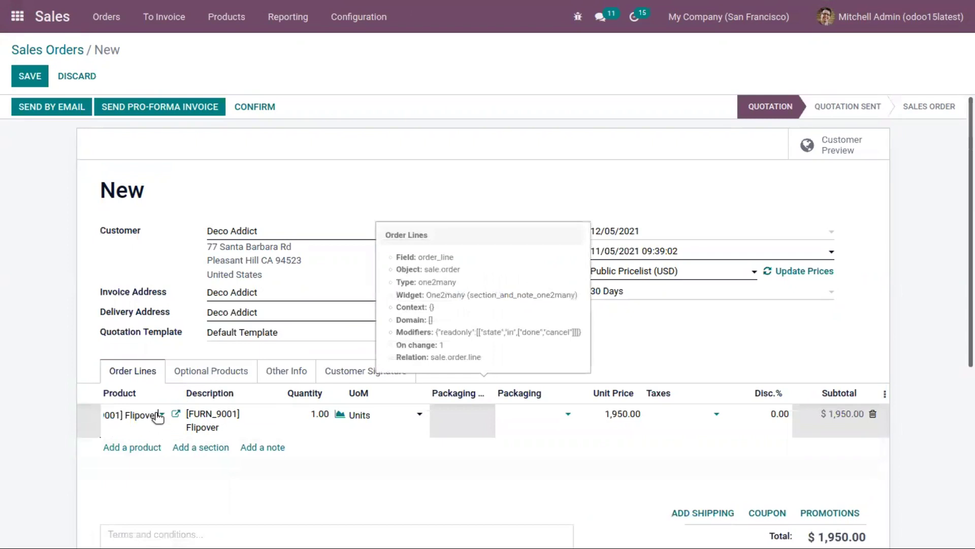
click(236, 109)
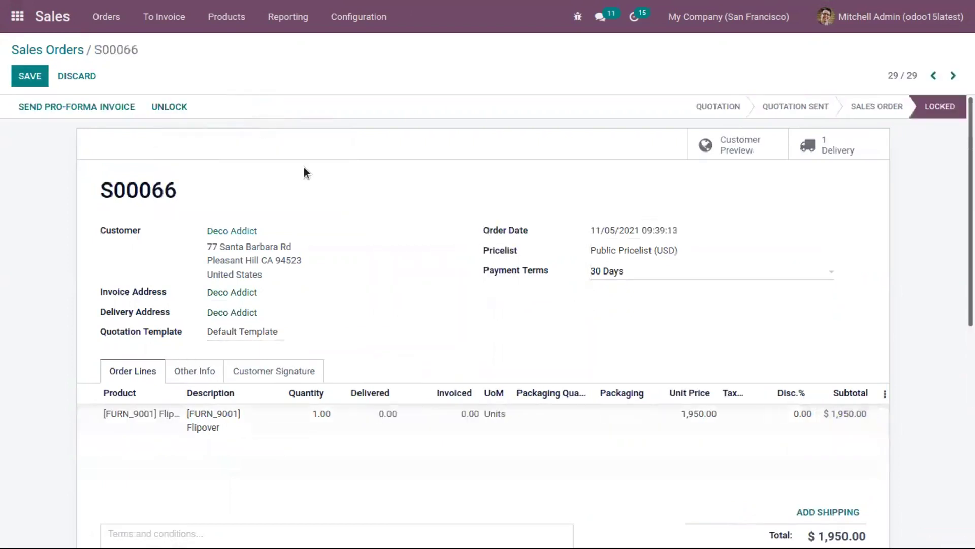
Open the sales order's delivery and check which lot is reserved for the Flipover
click(795, 147)
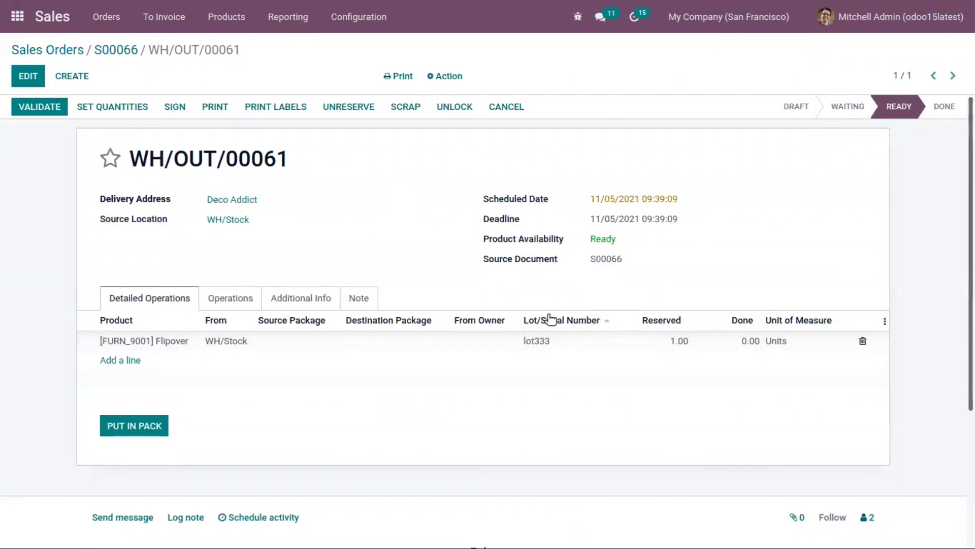
mouse_move(552, 318)
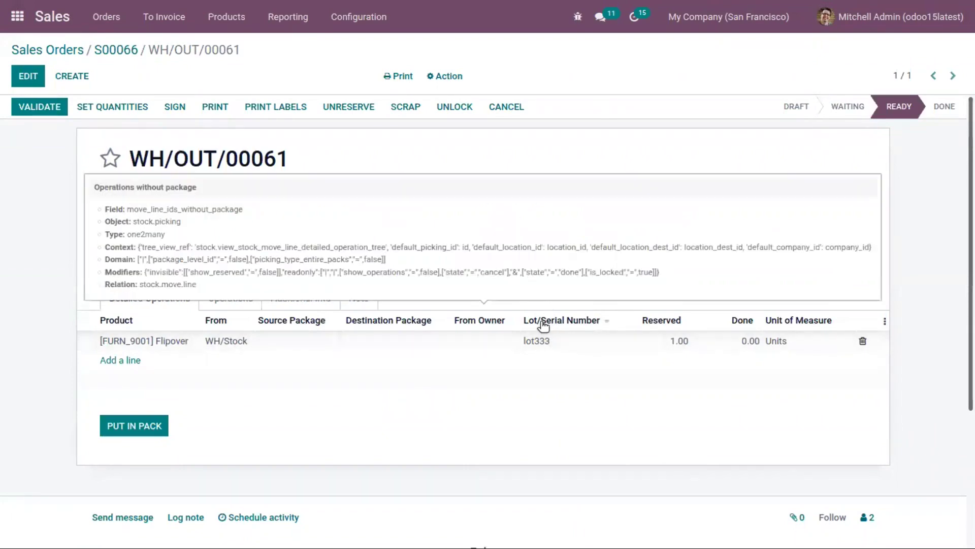
click(358, 17)
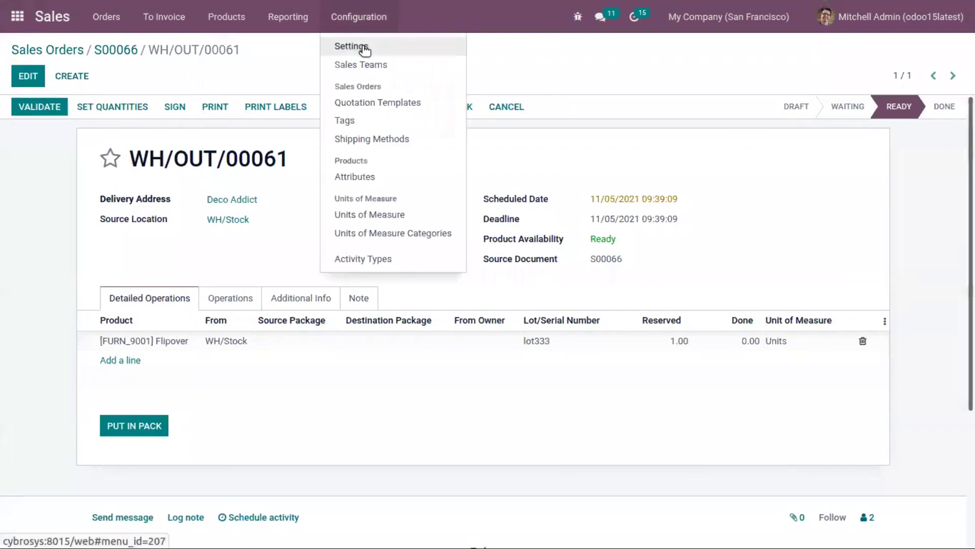
click(362, 47)
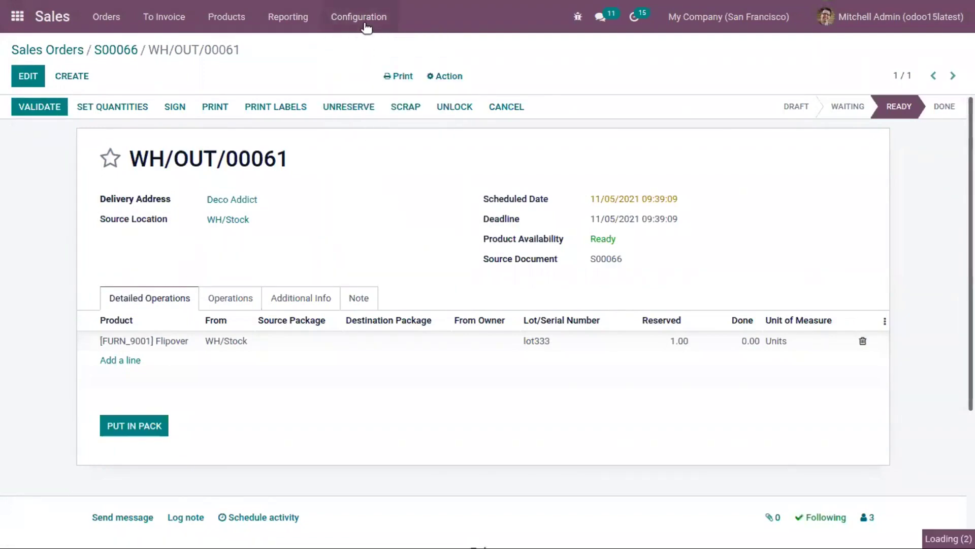
scroll(549, 275, down, 5)
Switch to Inventory and open the list of storage locations from the warehouse settings
click(17, 16)
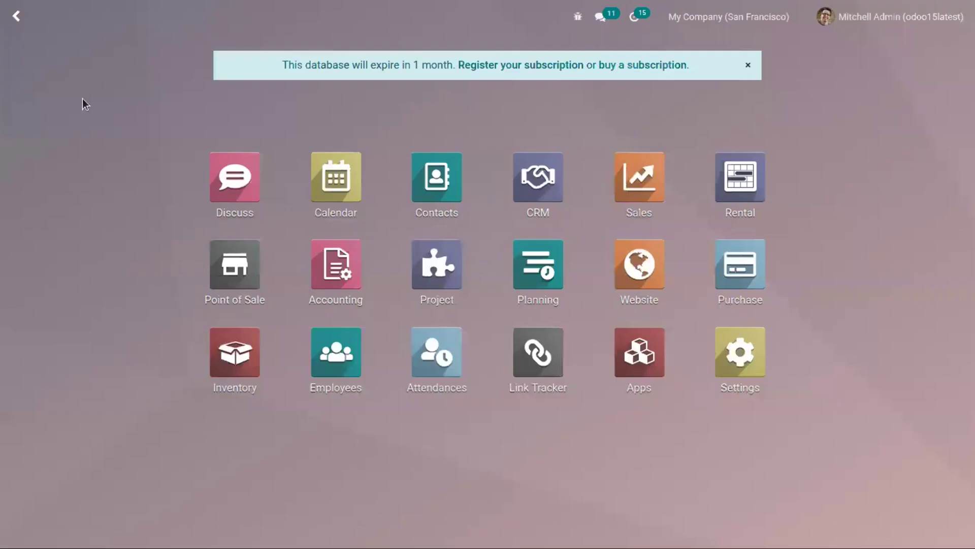
click(238, 336)
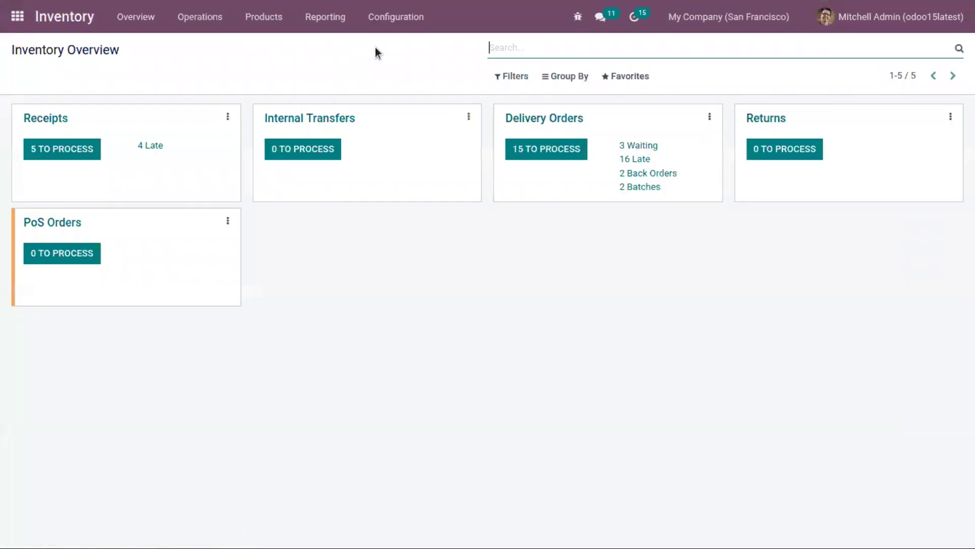
click(396, 17)
click(394, 45)
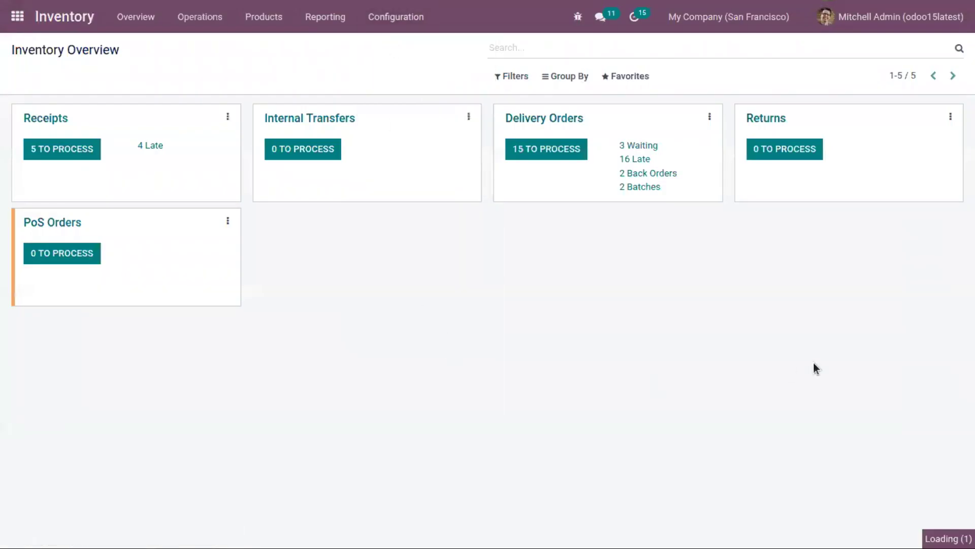
scroll(816, 368, down, 10)
click(206, 277)
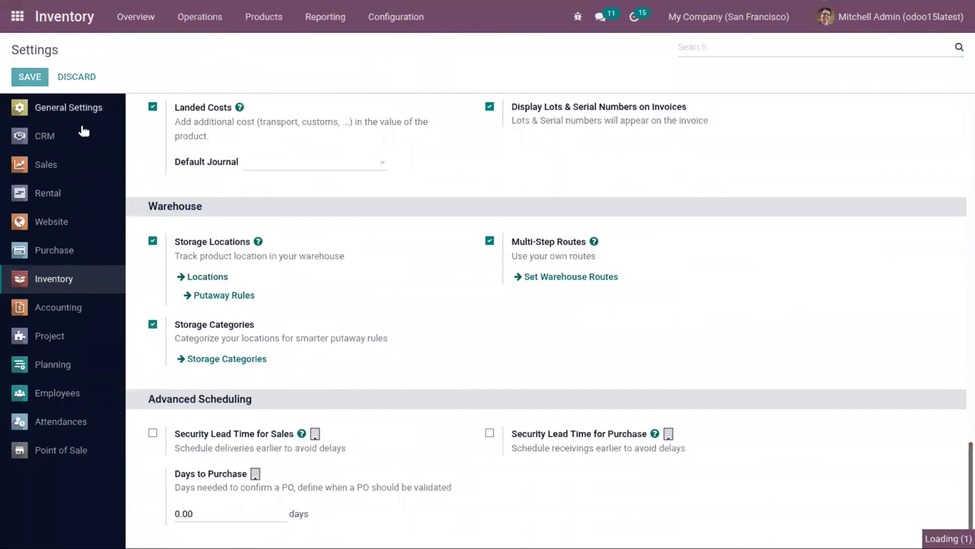
Set the removal strategy of the WH/Stock location to Closest Location and save it
click(77, 232)
click(28, 76)
click(296, 436)
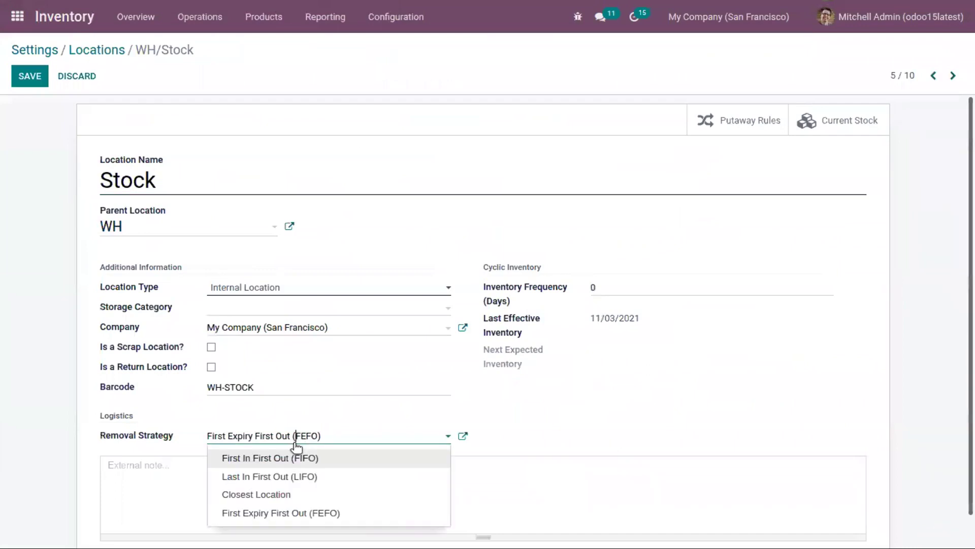
click(312, 493)
click(511, 425)
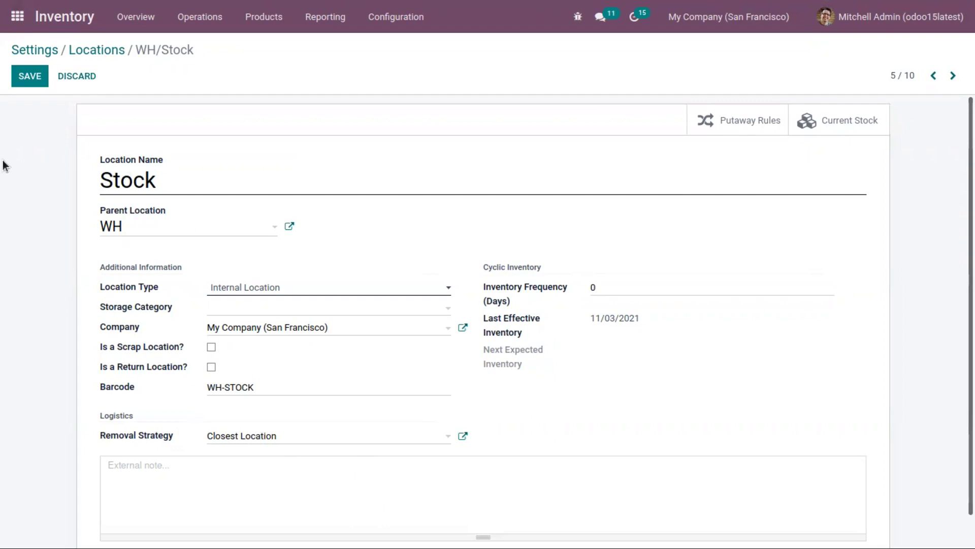
click(29, 78)
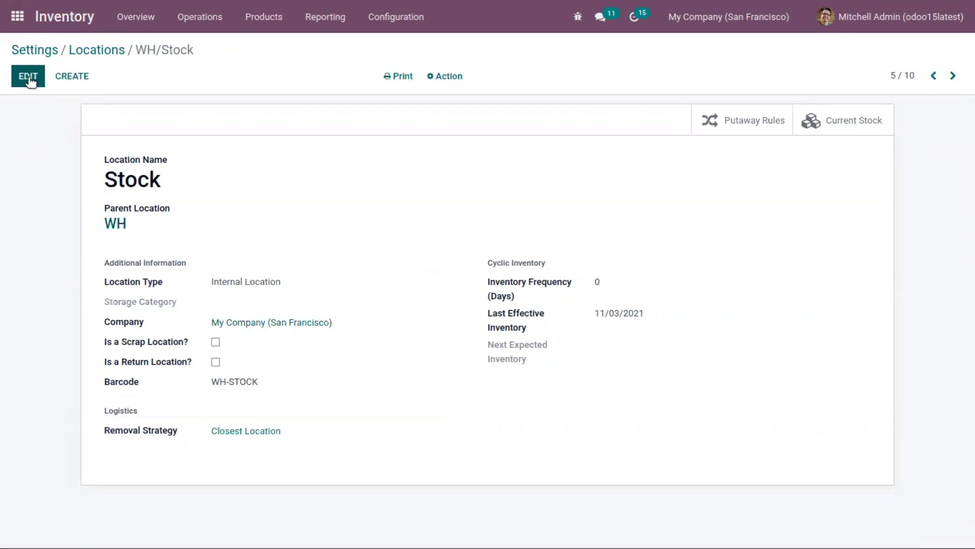
Return to the locations list and examine the WH/Stock/A and WH/Stock/B sublocations
click(101, 53)
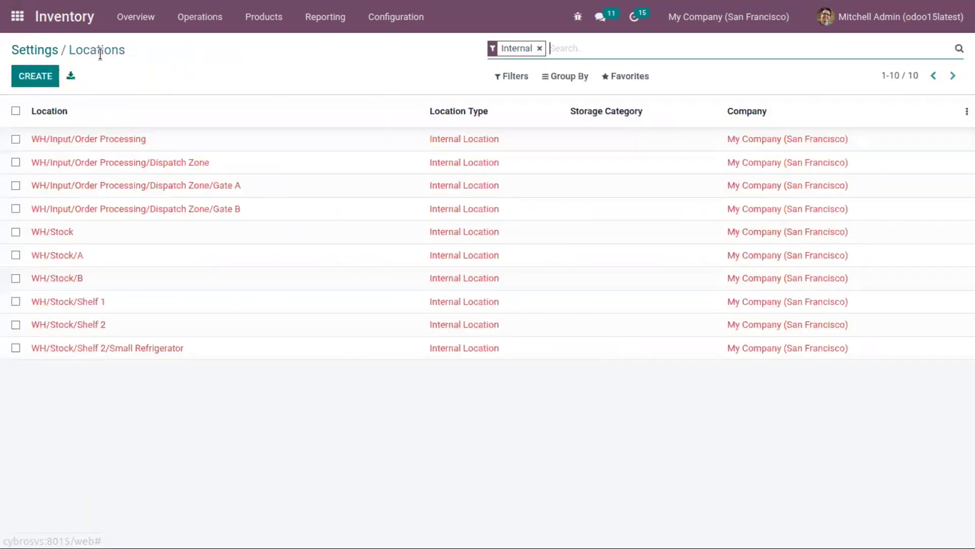
click(109, 284)
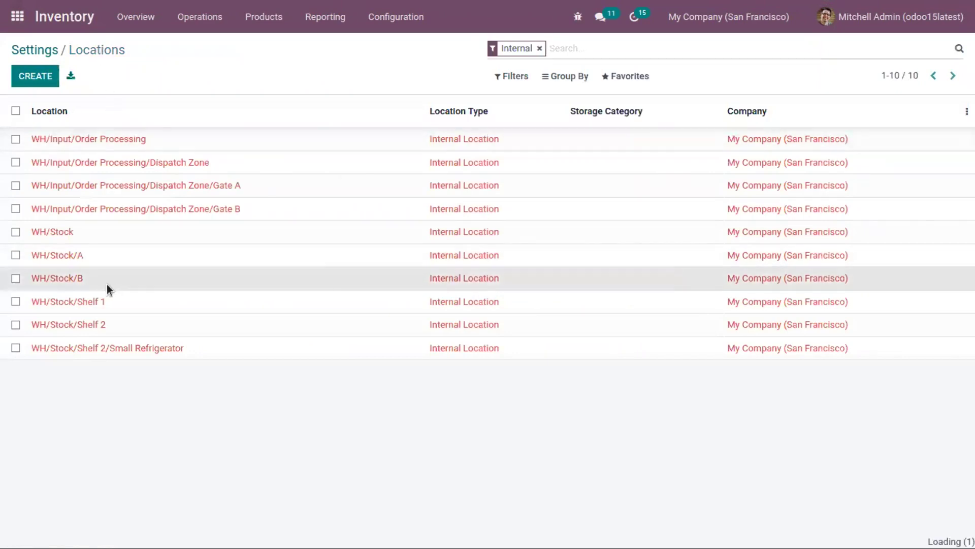
click(98, 50)
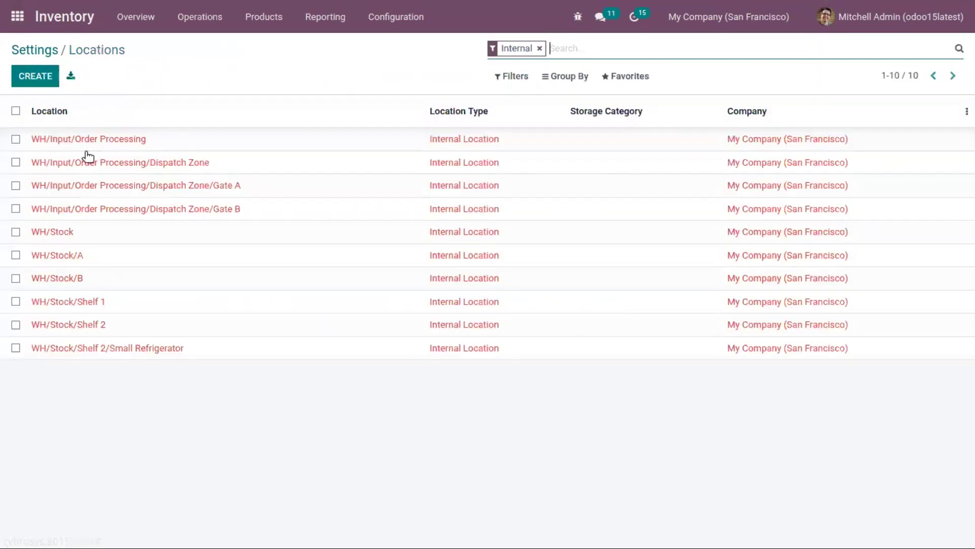
click(103, 257)
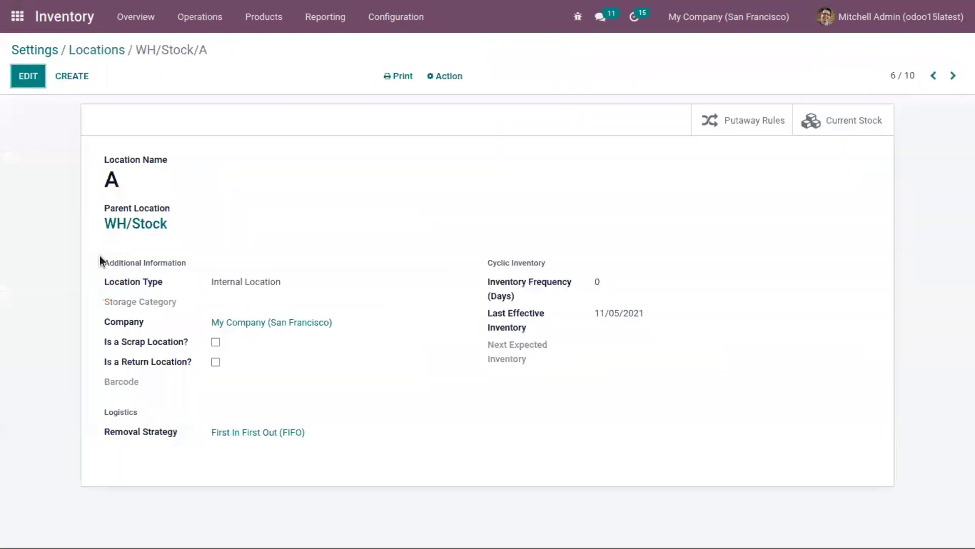
click(98, 49)
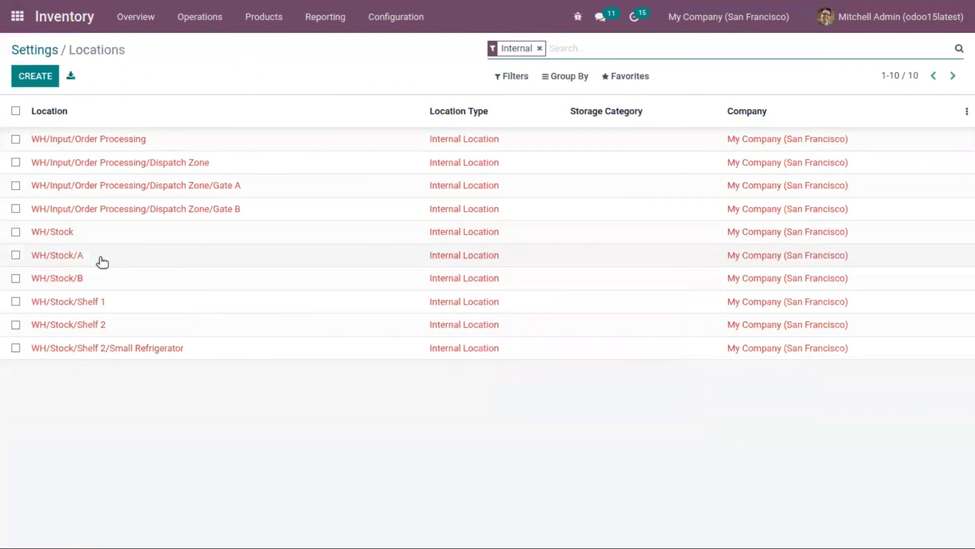
Open the product catalog and create a new product named Large Bench
click(265, 27)
click(268, 44)
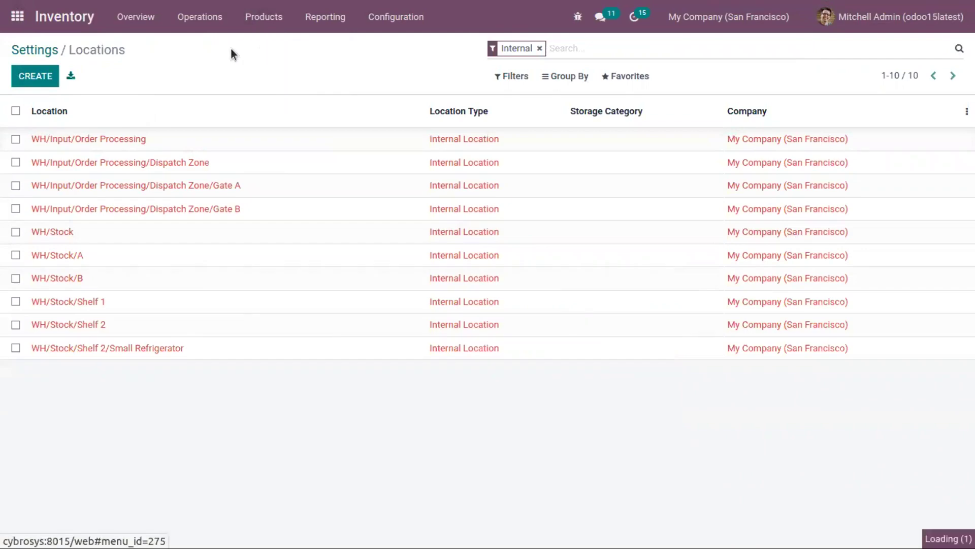
click(38, 75)
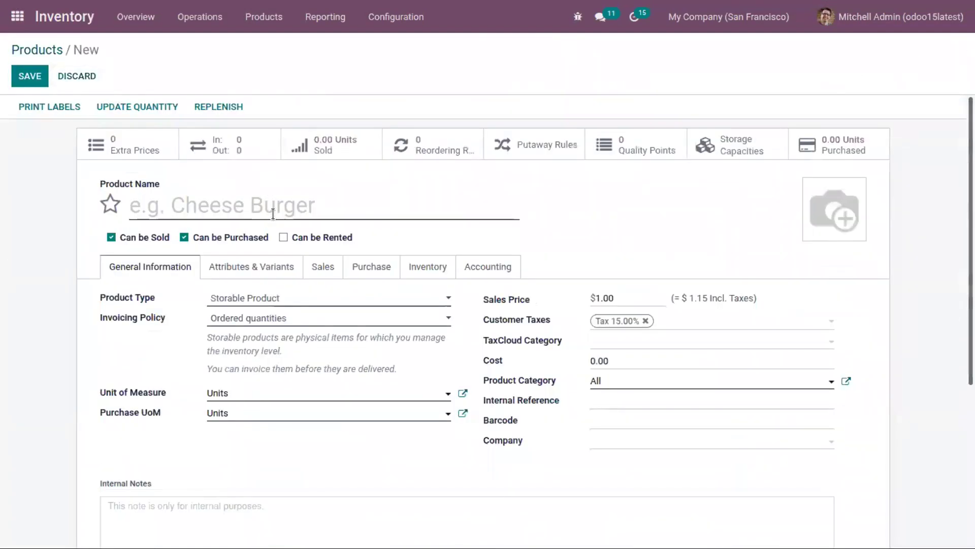
click(272, 215)
text(Large )
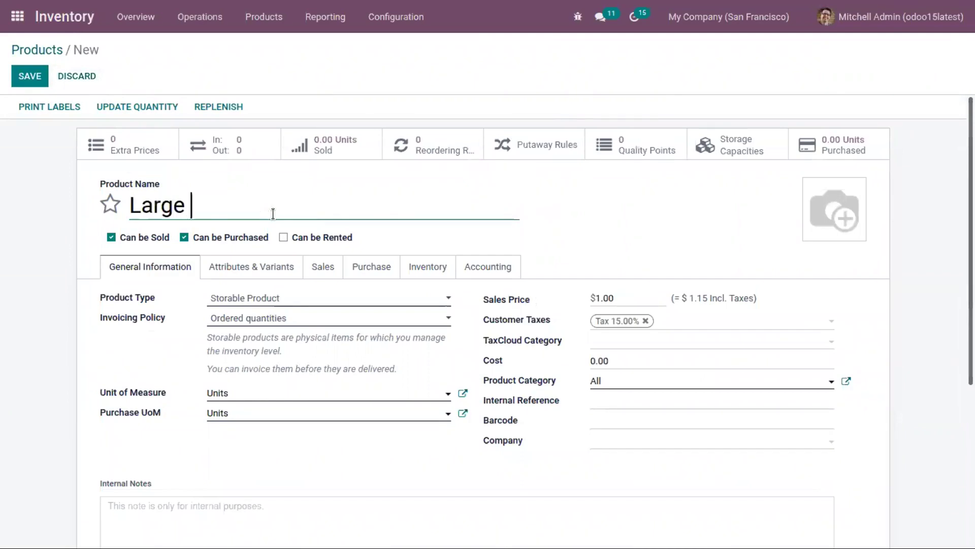
text(Bench)
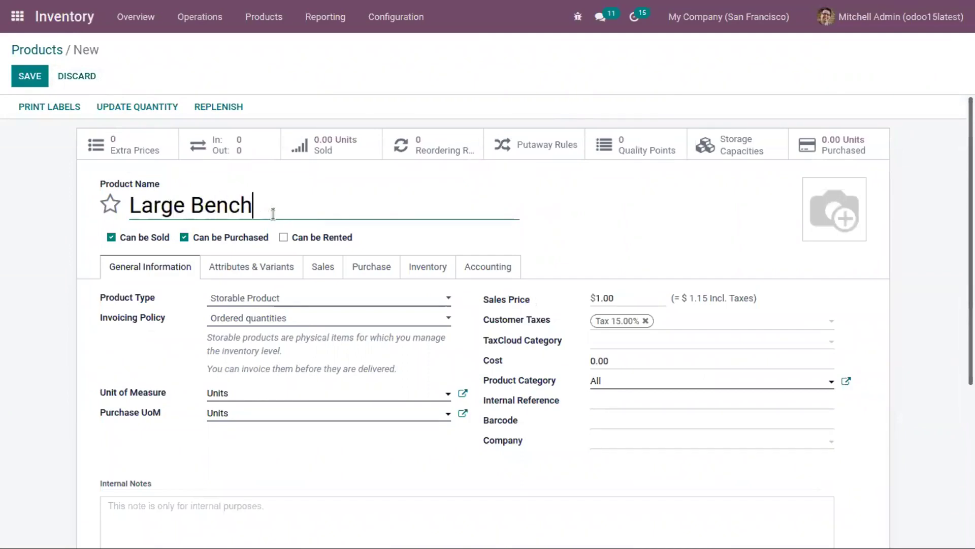
Set the Large Bench's sales price to $1999.00 and its cost to 1777
click(597, 290)
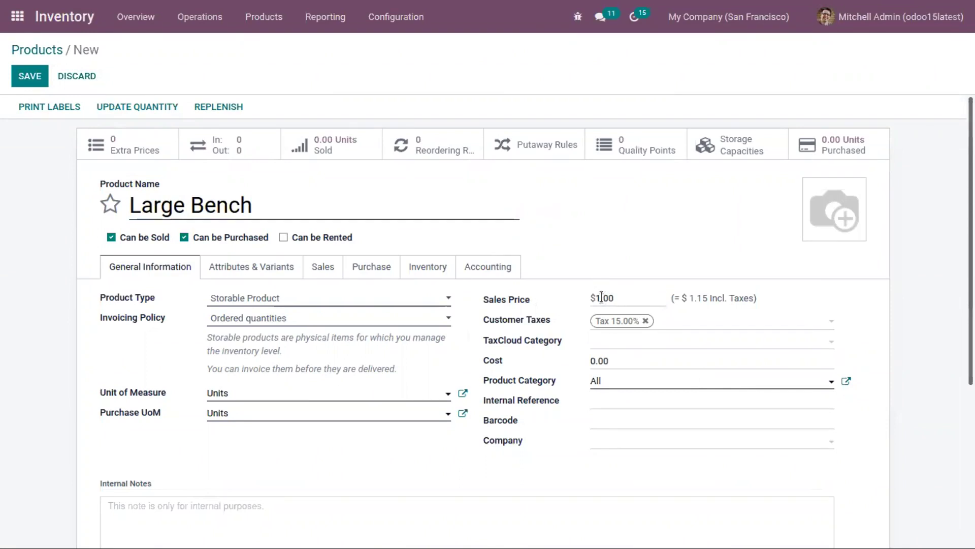
text(999)
click(563, 358)
click(622, 356)
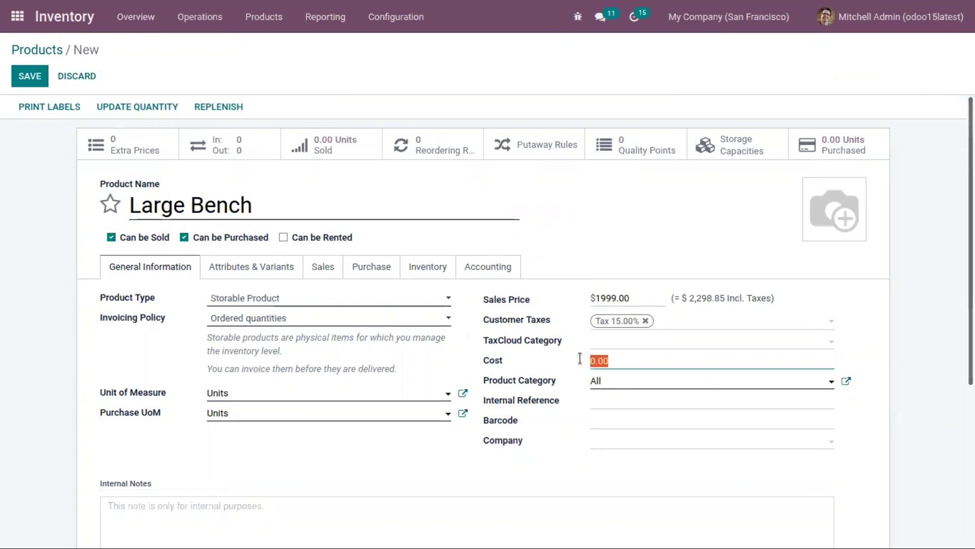
text(1777)
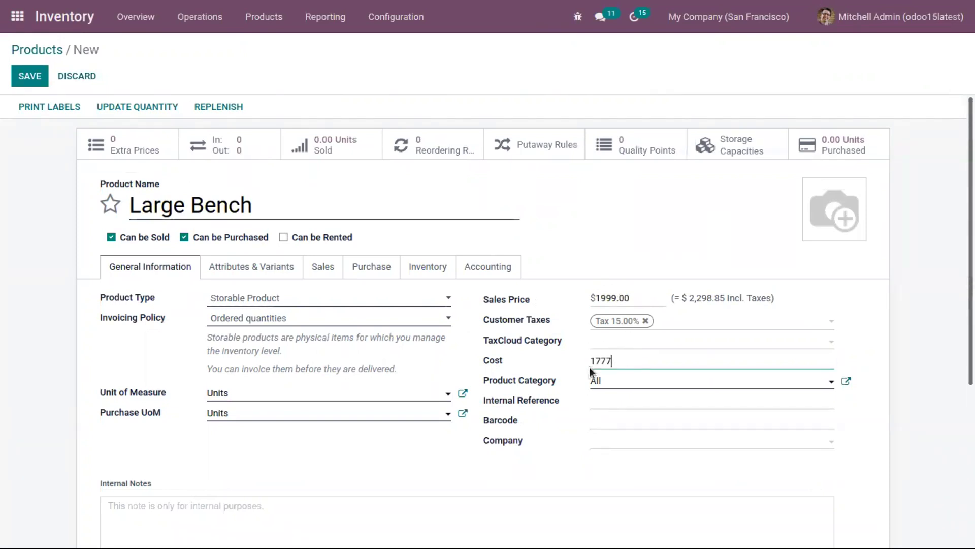
Set the Large Bench's traceability to tracking by lots and save the product
click(412, 267)
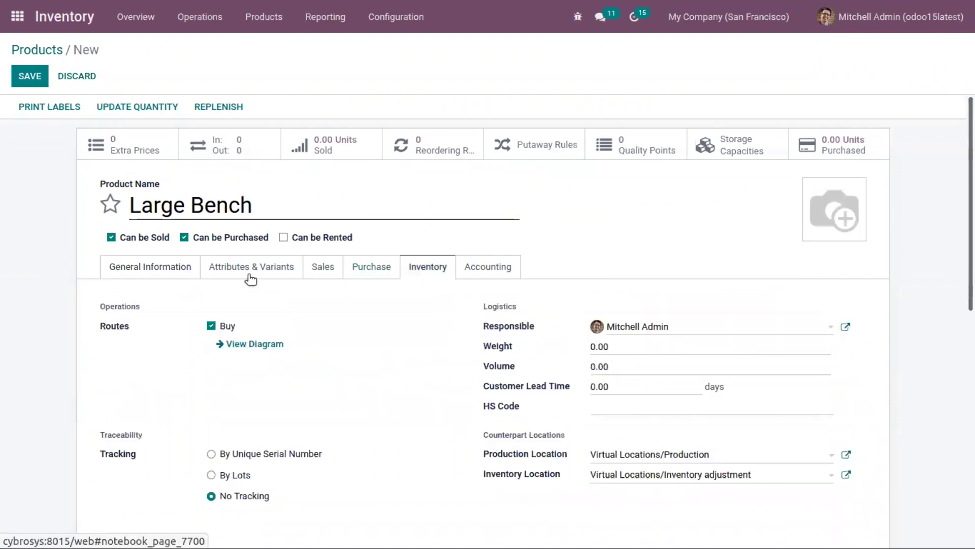
click(248, 472)
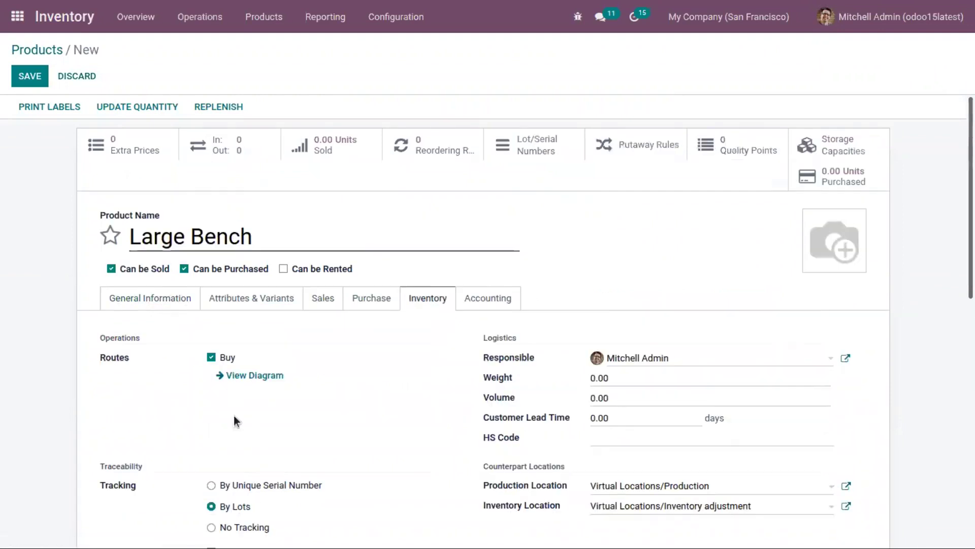
click(179, 299)
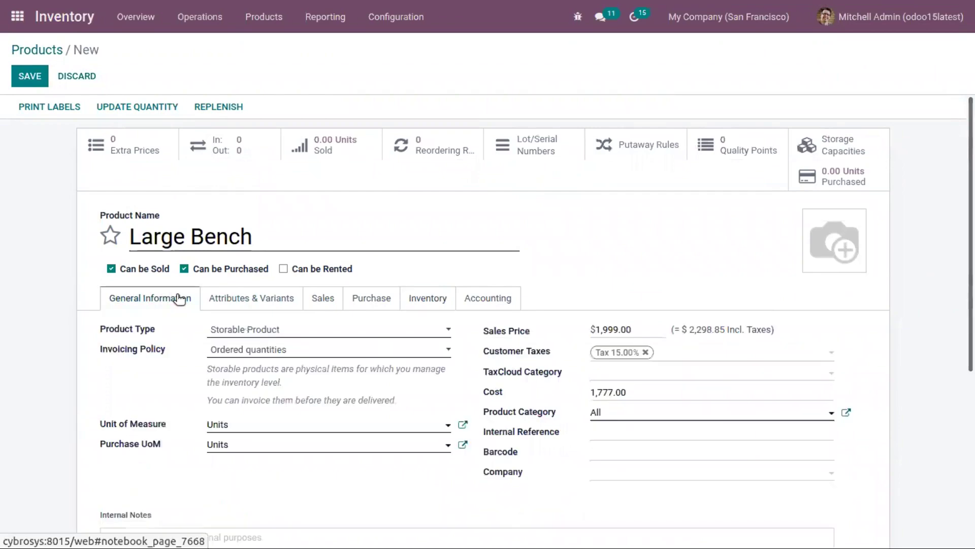
click(30, 76)
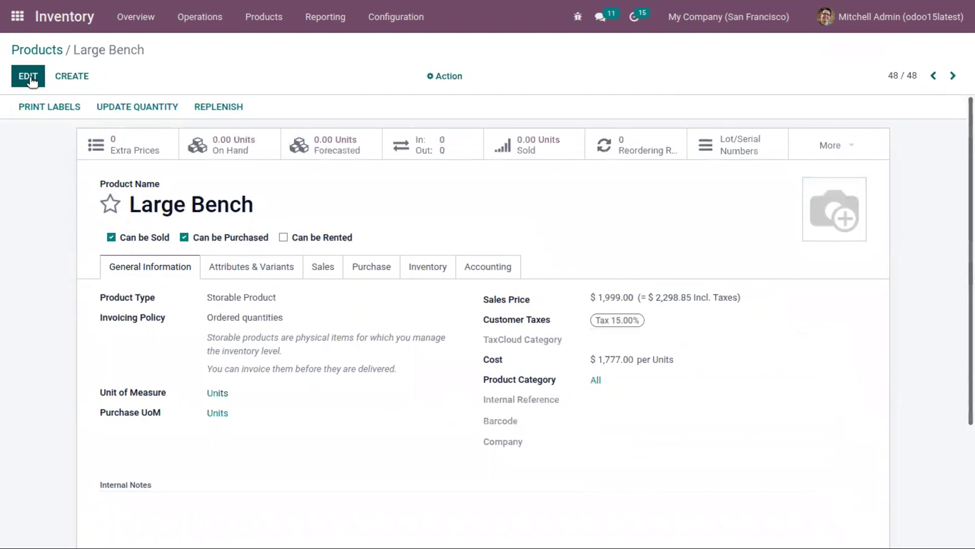
Add an on-hand quantity of 10 Large Bench units at WH/Stock/A and confirm the adjustment without a lot number
click(255, 152)
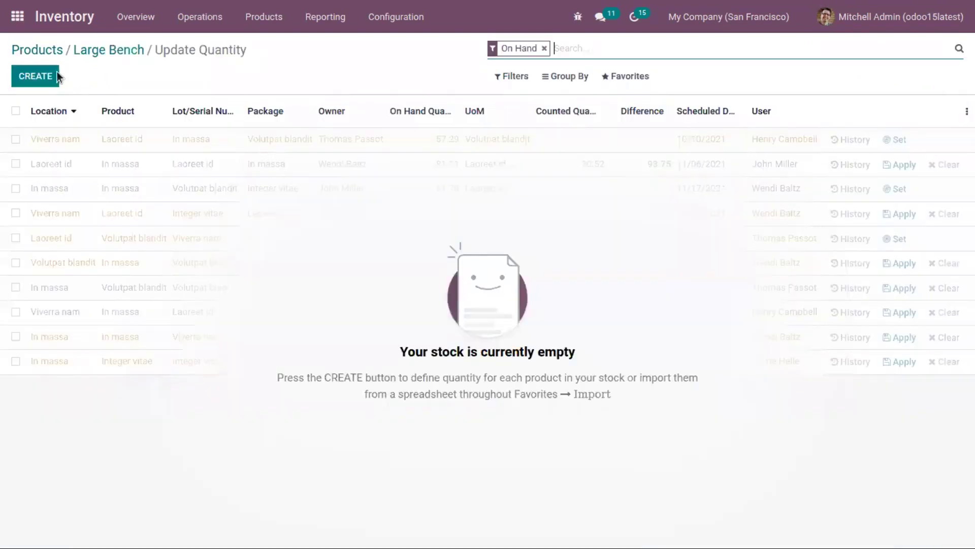
click(39, 86)
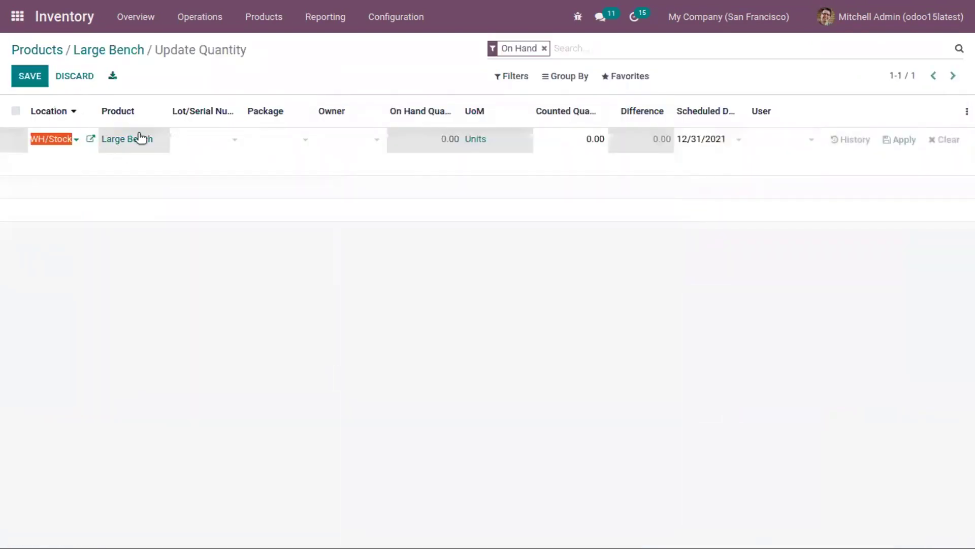
click(67, 138)
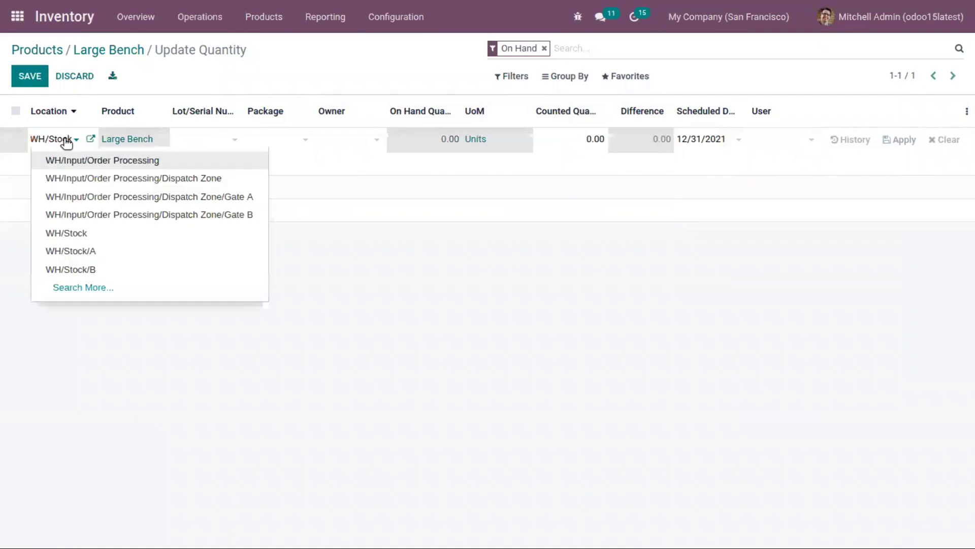
click(91, 250)
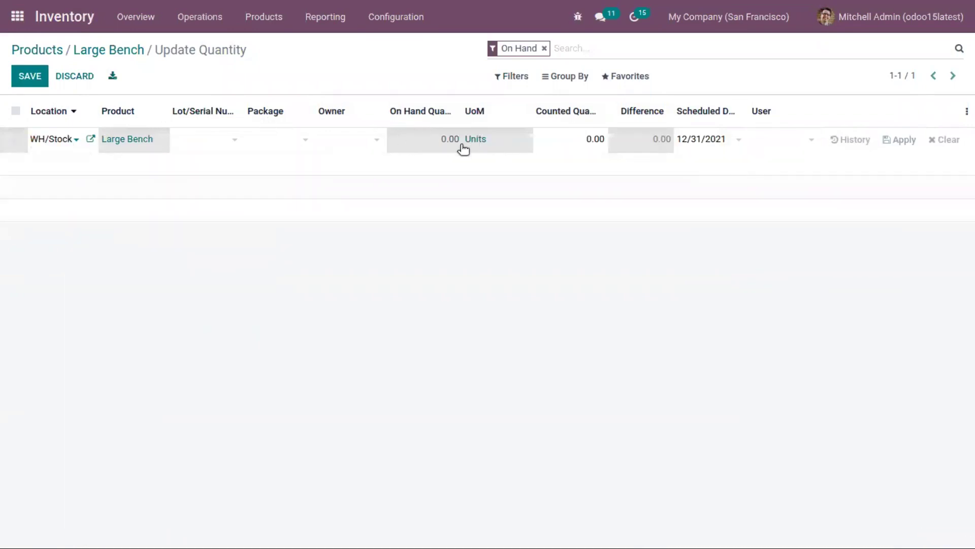
click(64, 137)
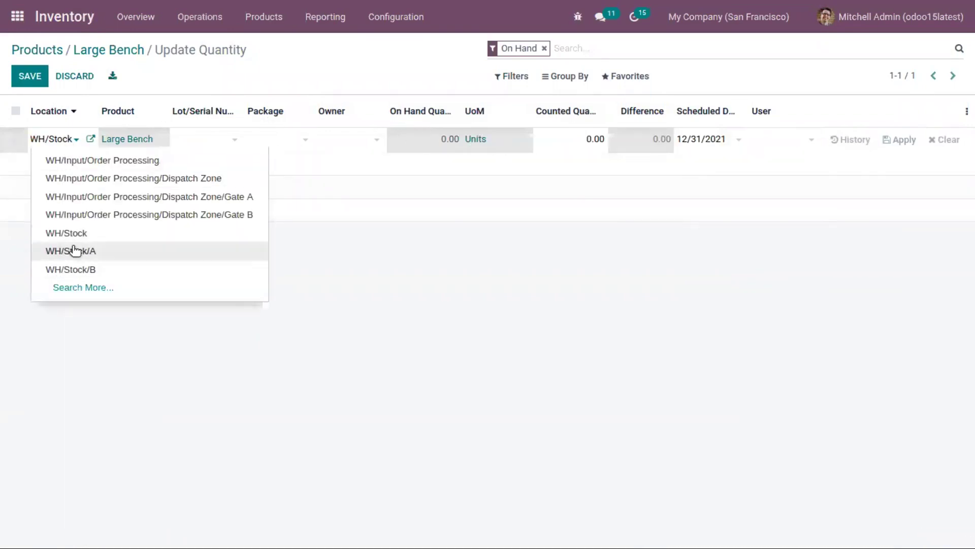
click(584, 134)
text(10)
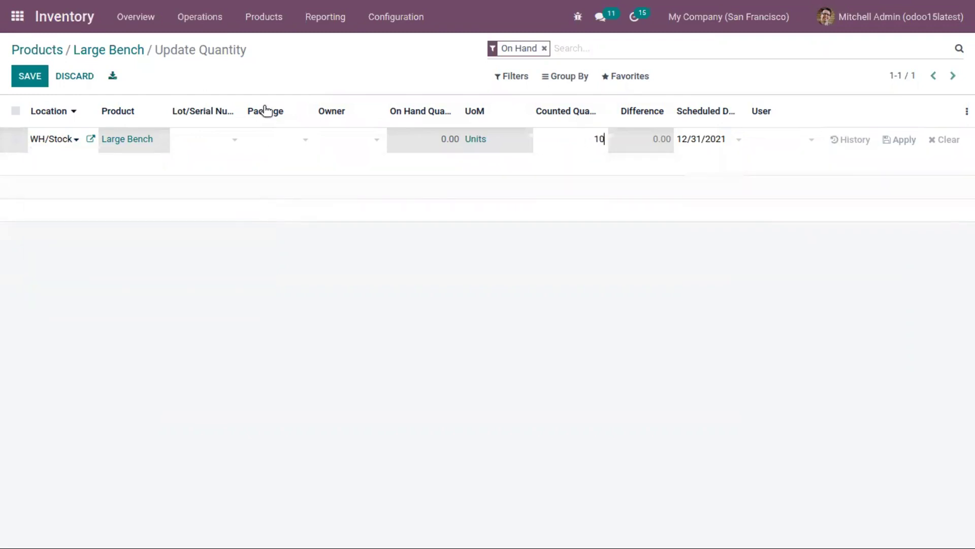
click(36, 76)
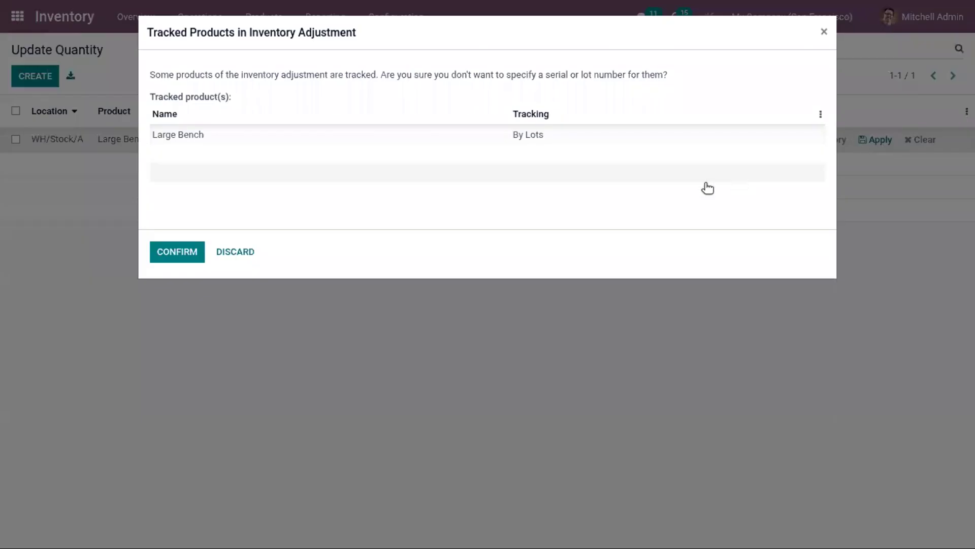
click(198, 252)
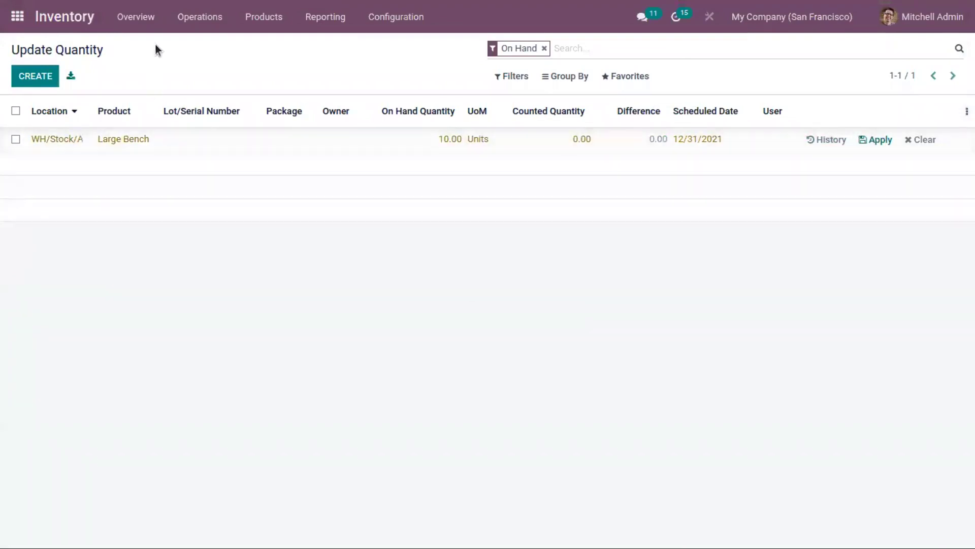
Reopen the Large Bench from the product catalog and check the location of its on-hand stock
click(250, 19)
click(262, 45)
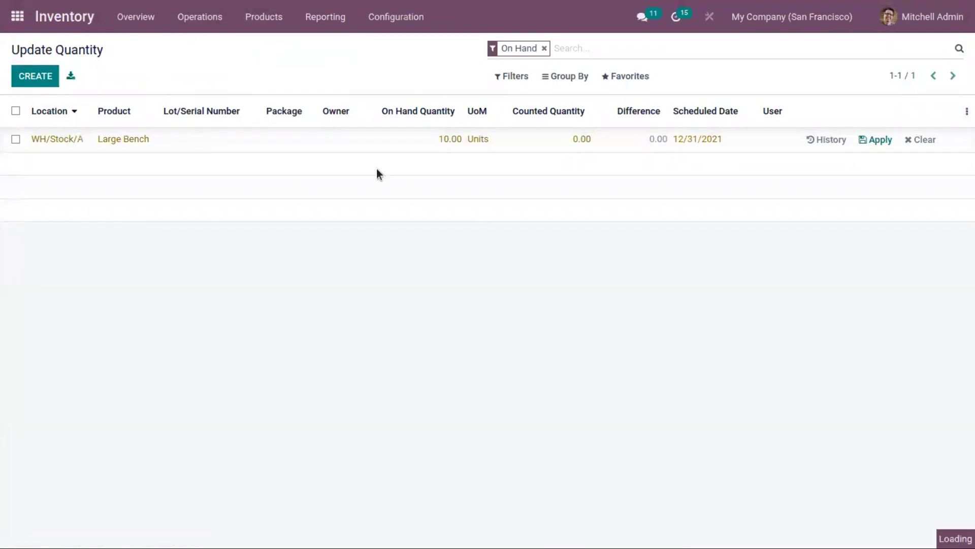
scroll(882, 375, down, 3)
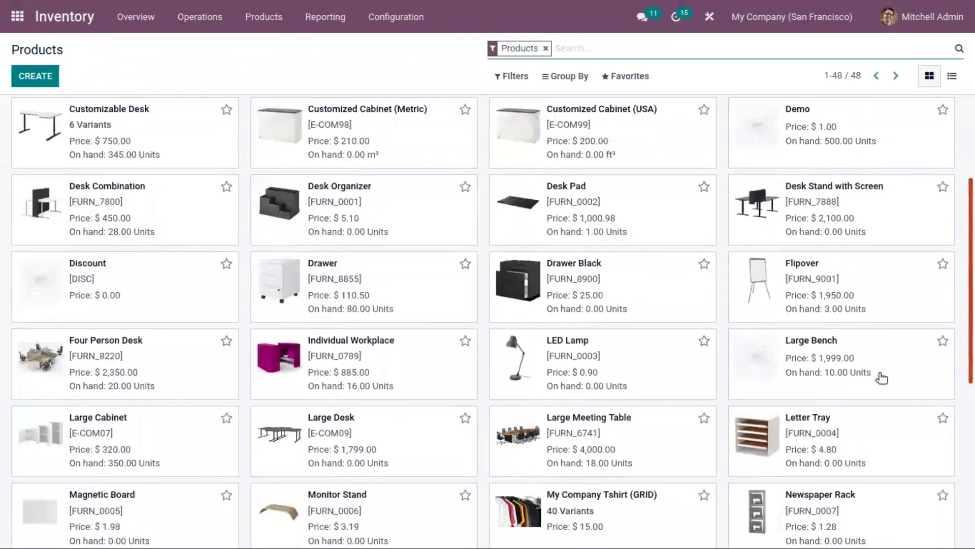
click(849, 371)
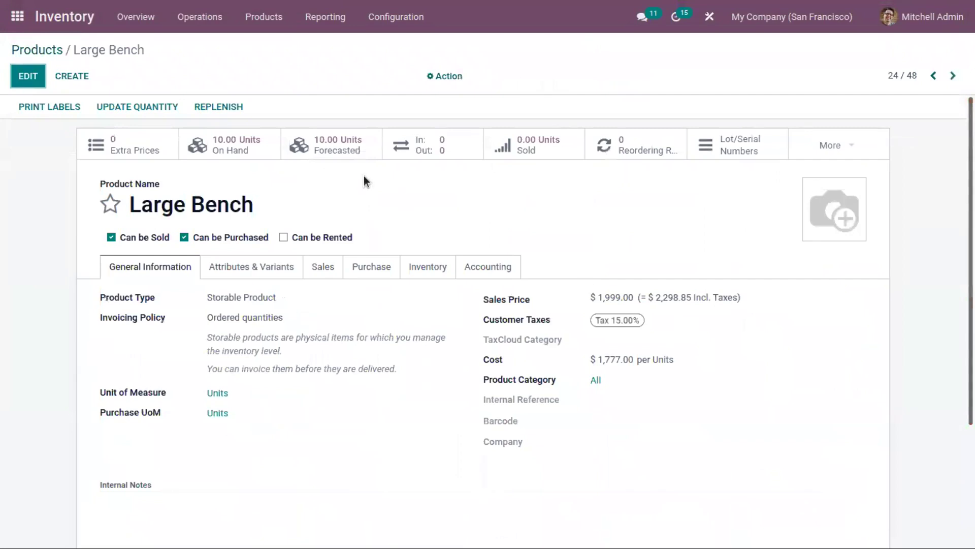
click(237, 149)
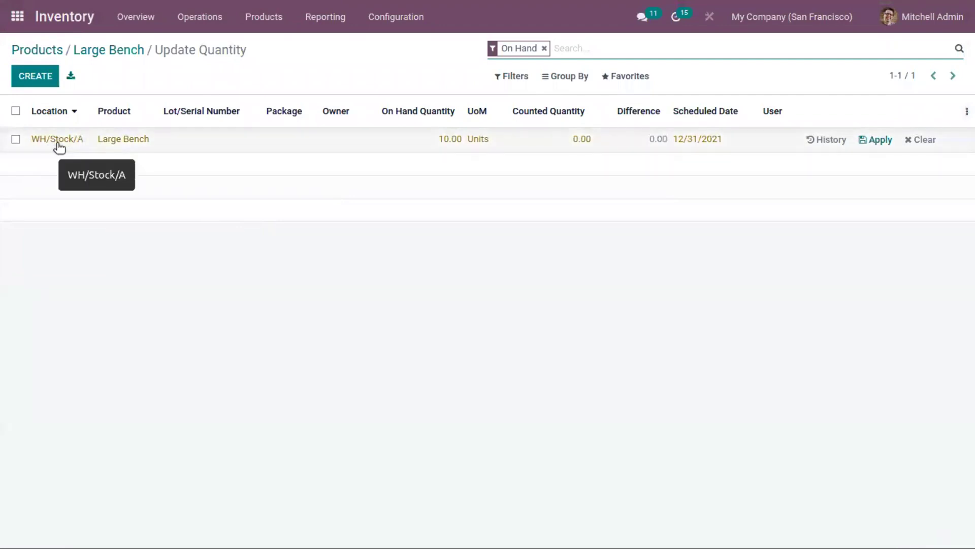
Recheck the Large Bench's on-hand stock location from its product form and return to the form
click(109, 49)
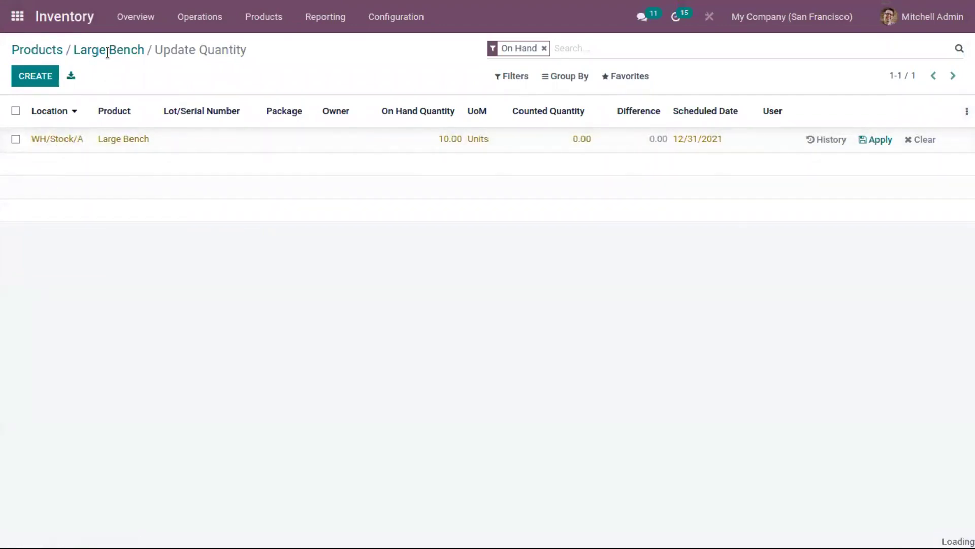
click(107, 113)
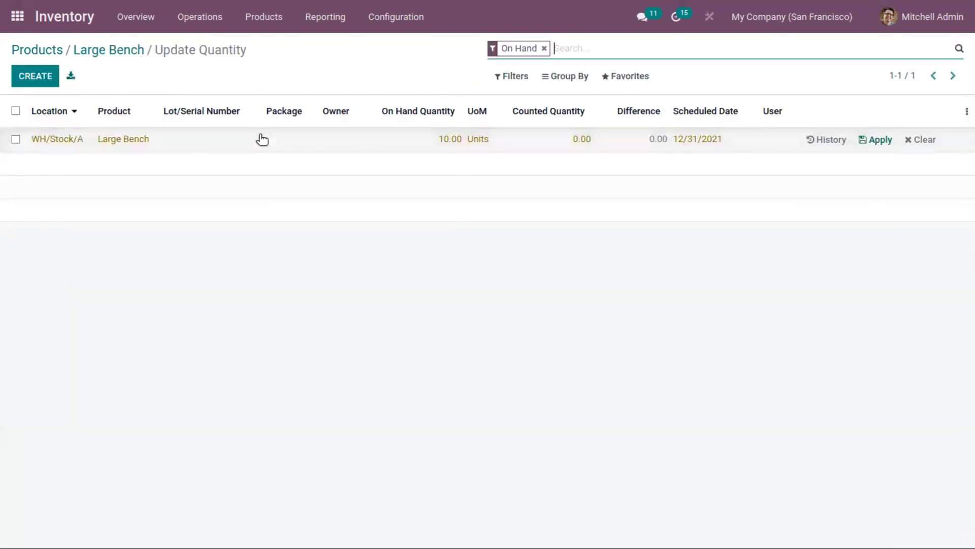
click(100, 54)
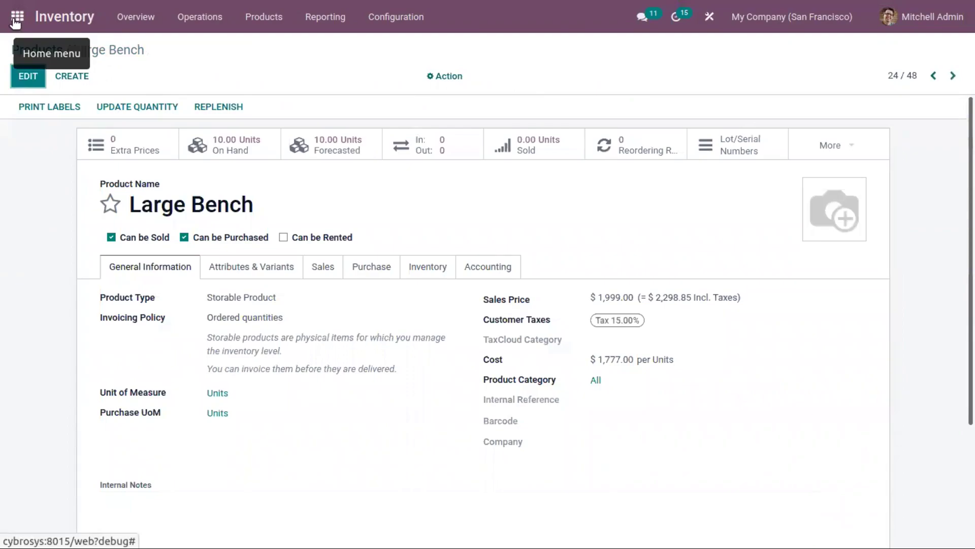
Switch to the Sales app and start a new sales order for an existing customer
click(16, 21)
click(634, 161)
click(118, 20)
click(126, 62)
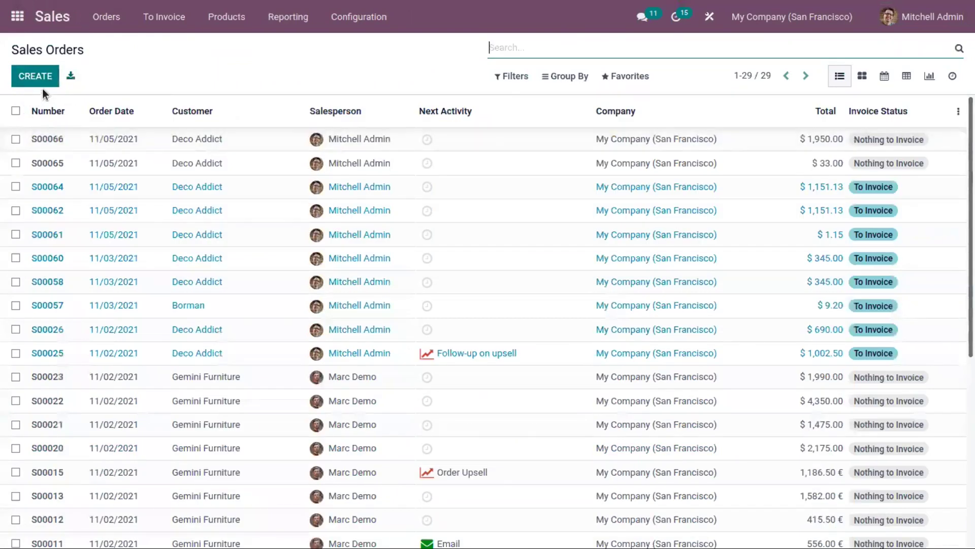
click(45, 81)
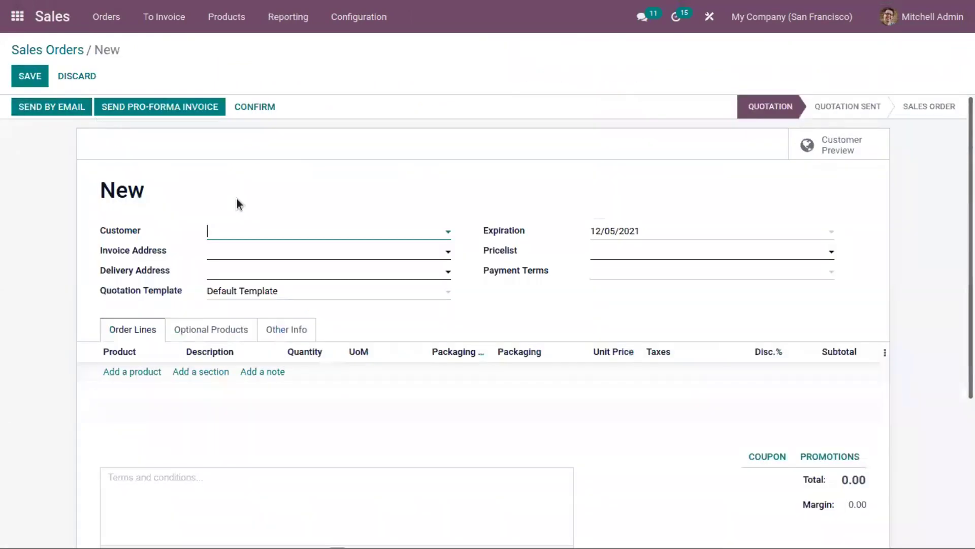
click(275, 233)
click(311, 344)
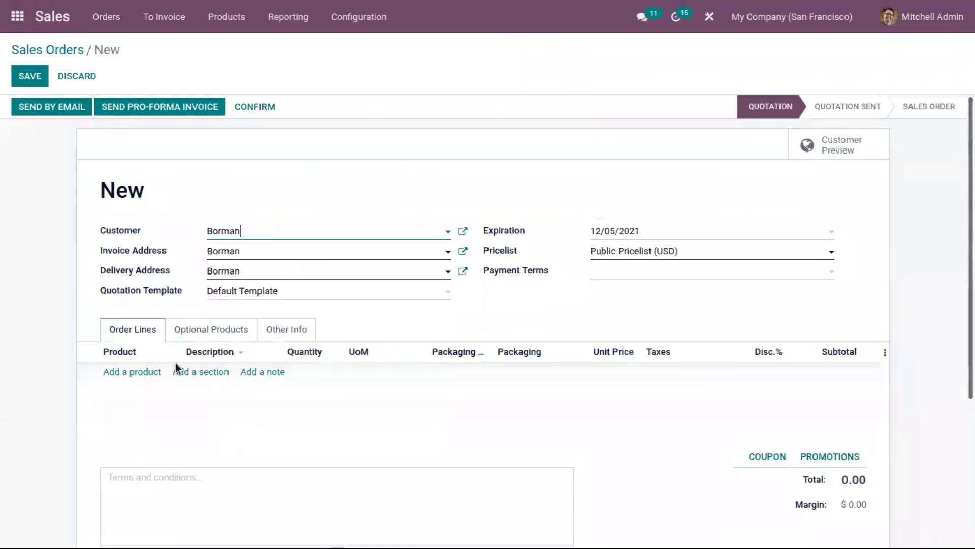
Add one Large Bench to the order lines and confirm the quotation as a sales order
click(147, 371)
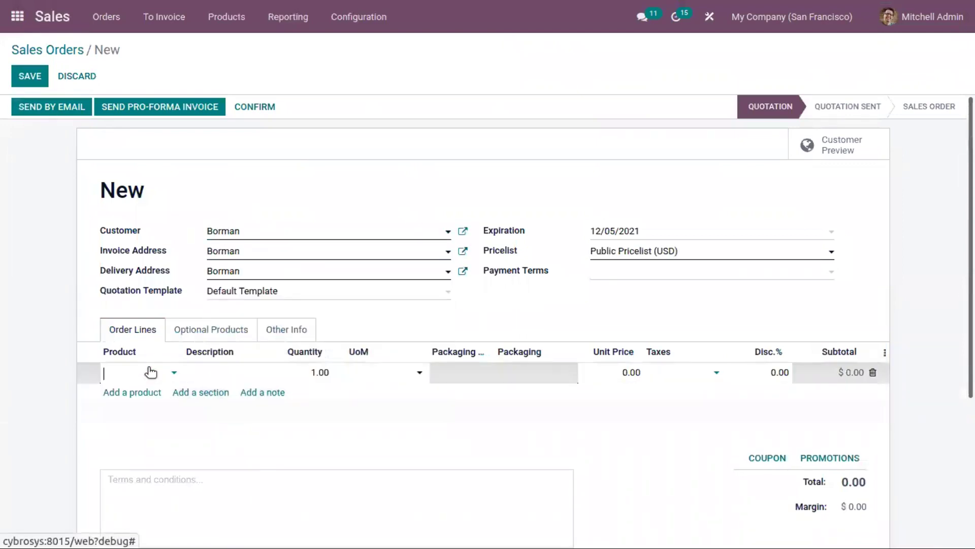
text(larg)
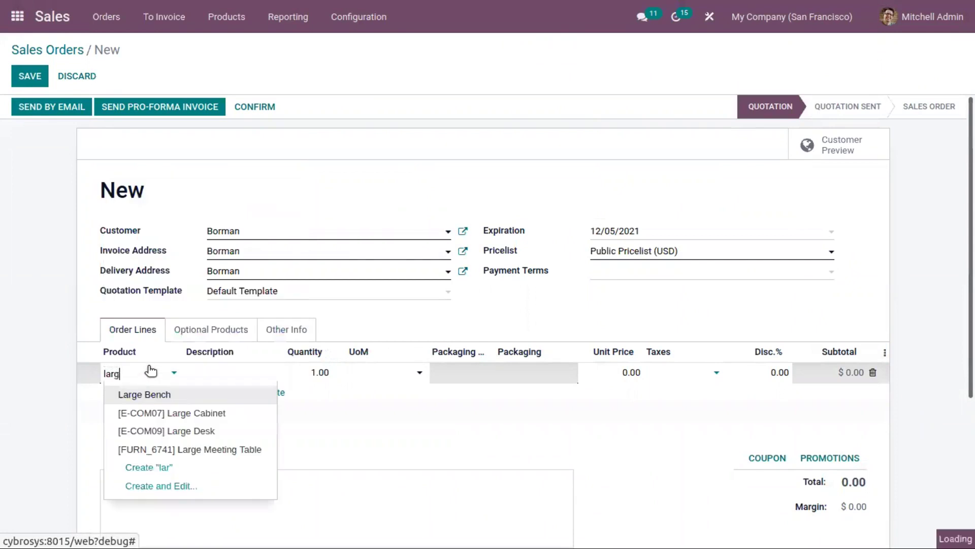
click(221, 396)
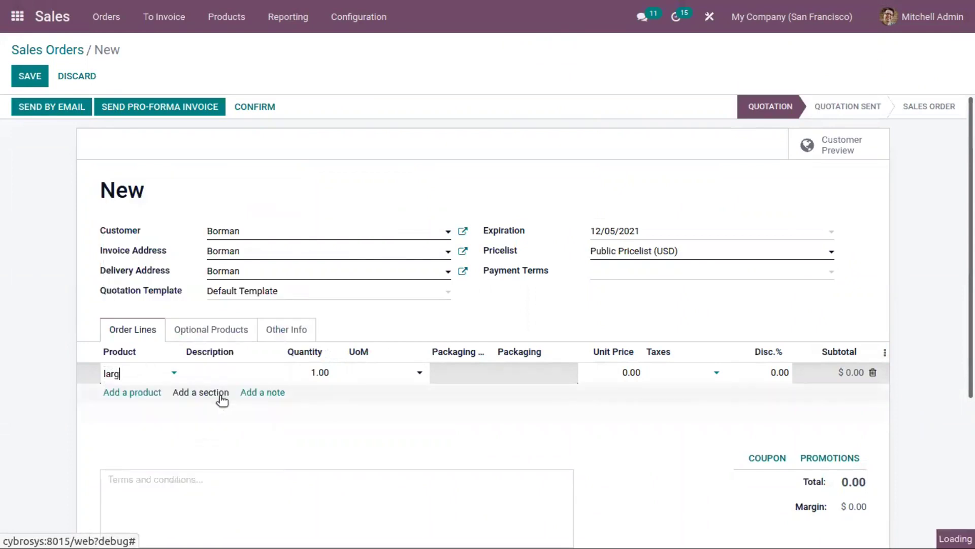
click(253, 108)
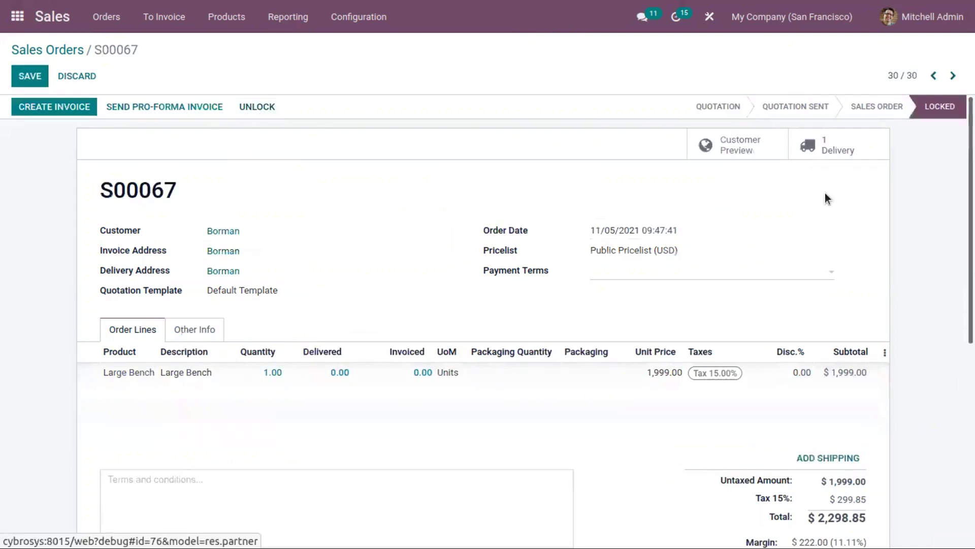
Open the sales order's delivery and check its source location and the location the Large Bench is reserved from
click(821, 153)
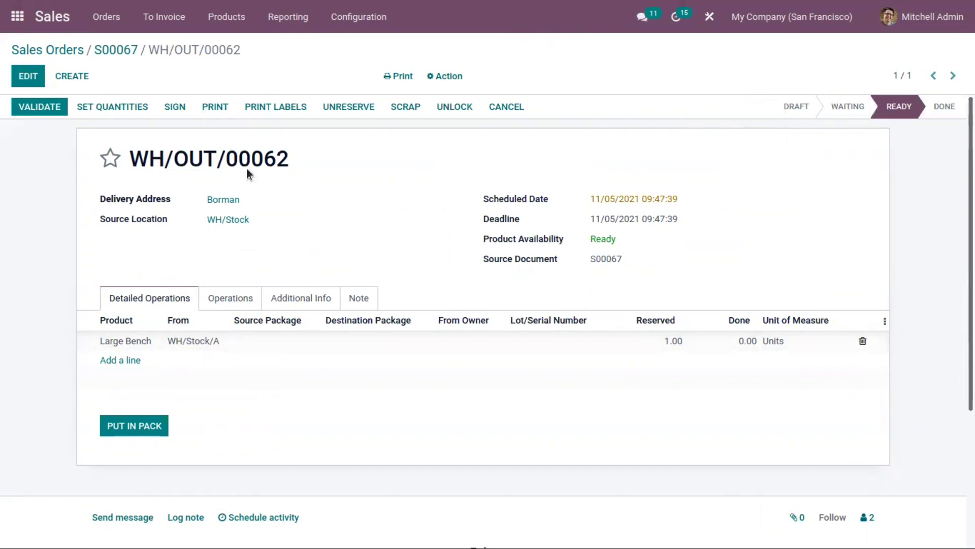
drag(214, 219, 277, 224)
click(311, 242)
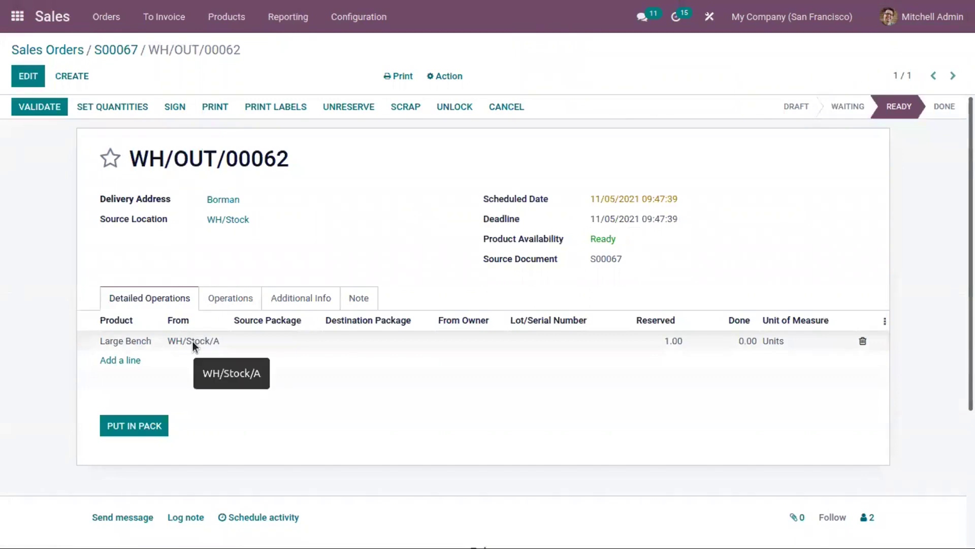
Try to validate the Large Bench delivery without supplying a lot number
click(58, 111)
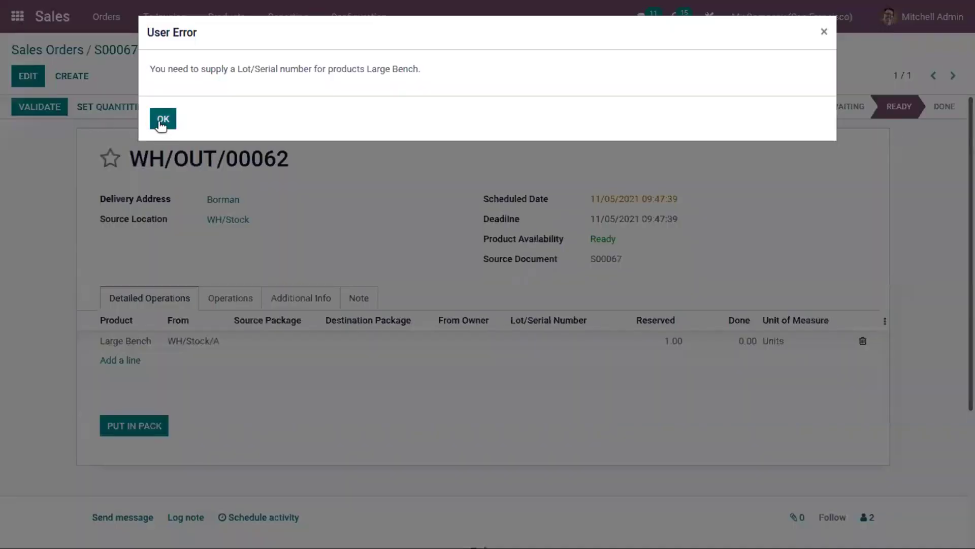
click(161, 120)
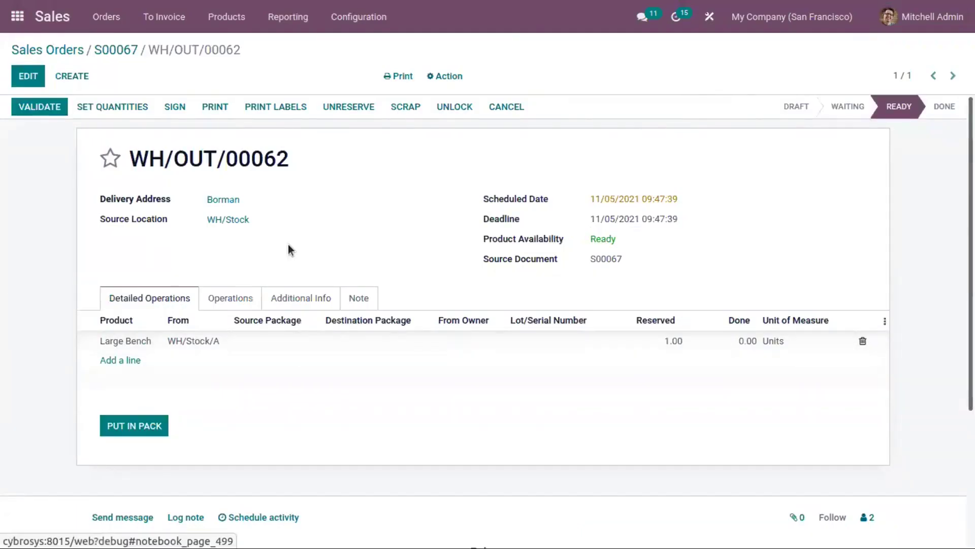